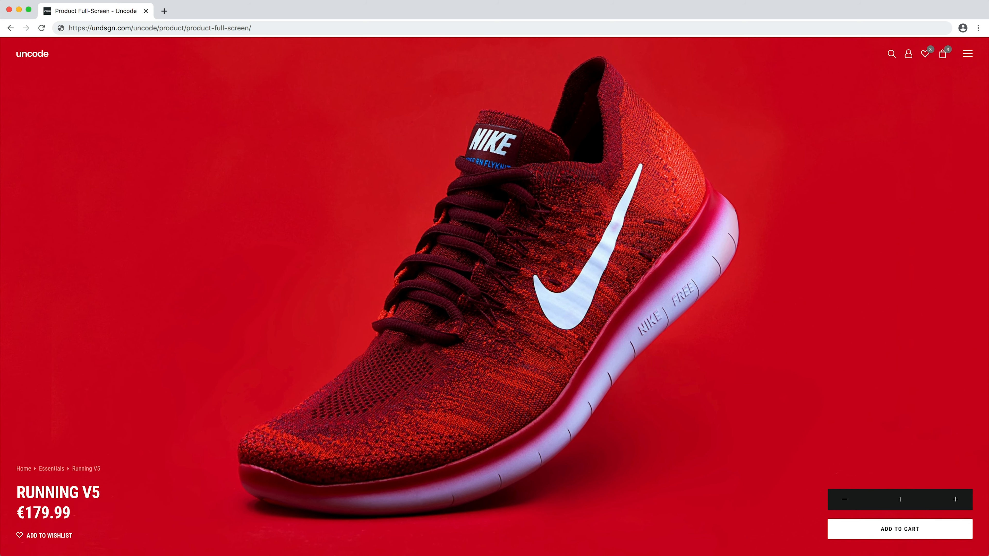
Look through the Full-Screen, Off-Grid and Stunning demo product pages to examine their layouts
scroll(495, 296, "down", 3)
scroll(495, 296, "down", 15)
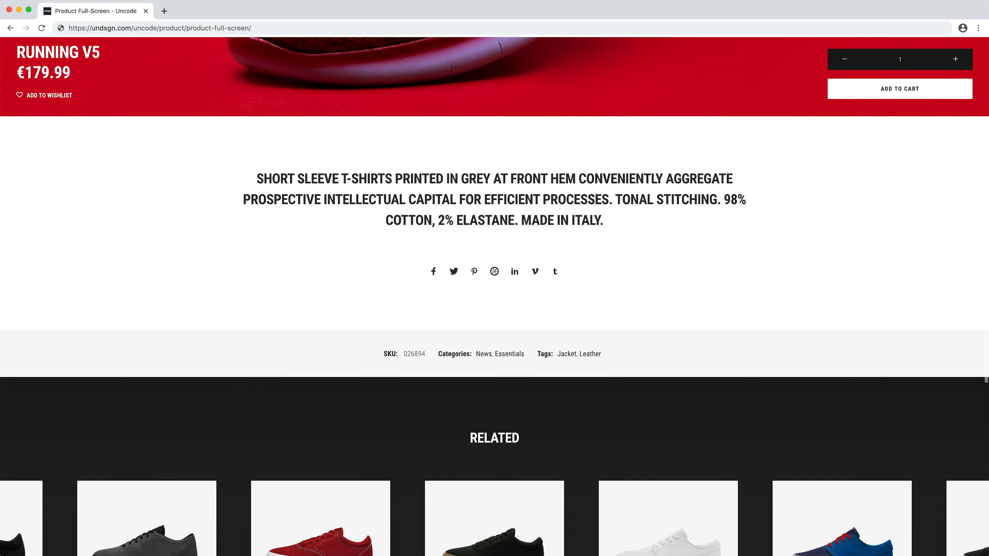
scroll(495, 278, "down", 1)
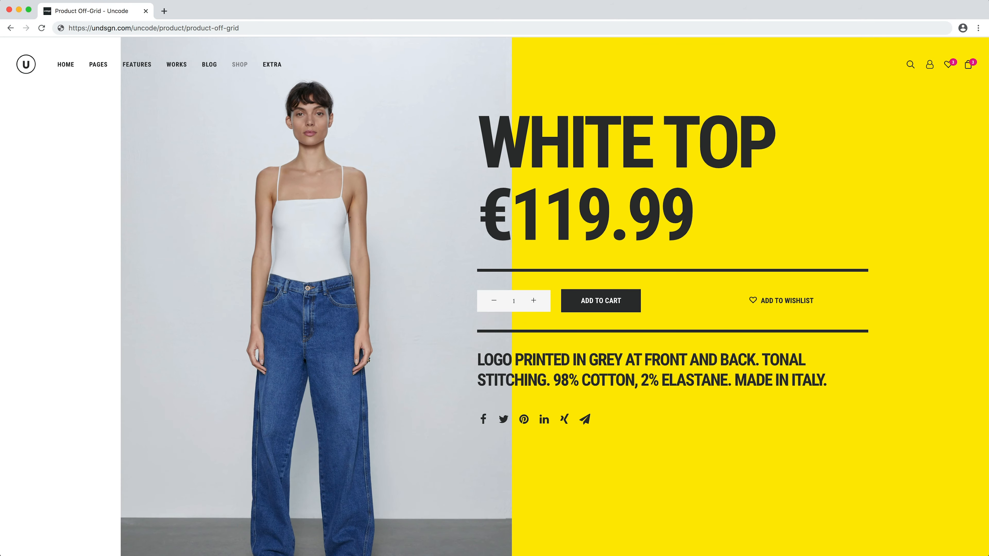
scroll(494, 296, "down", 12)
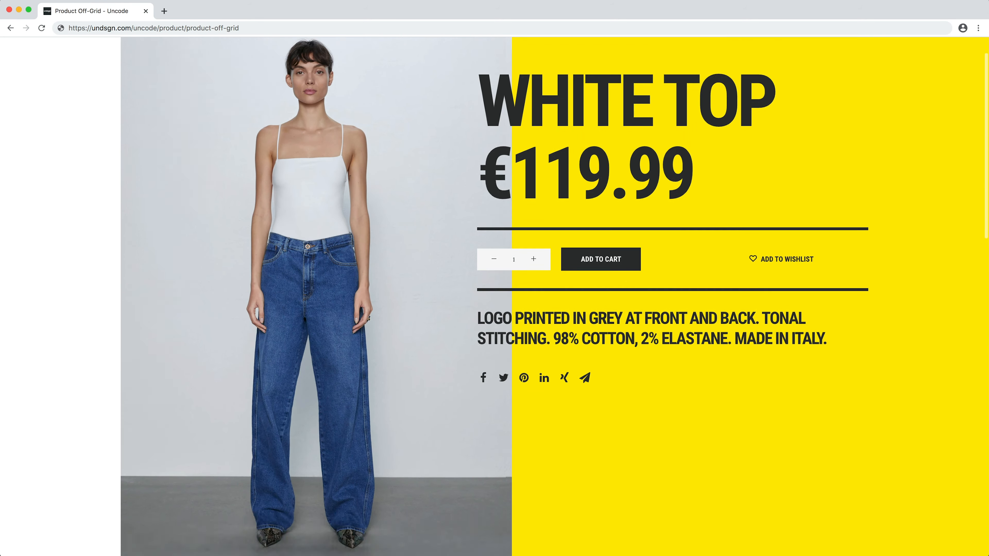
scroll(494, 278, "down", 5)
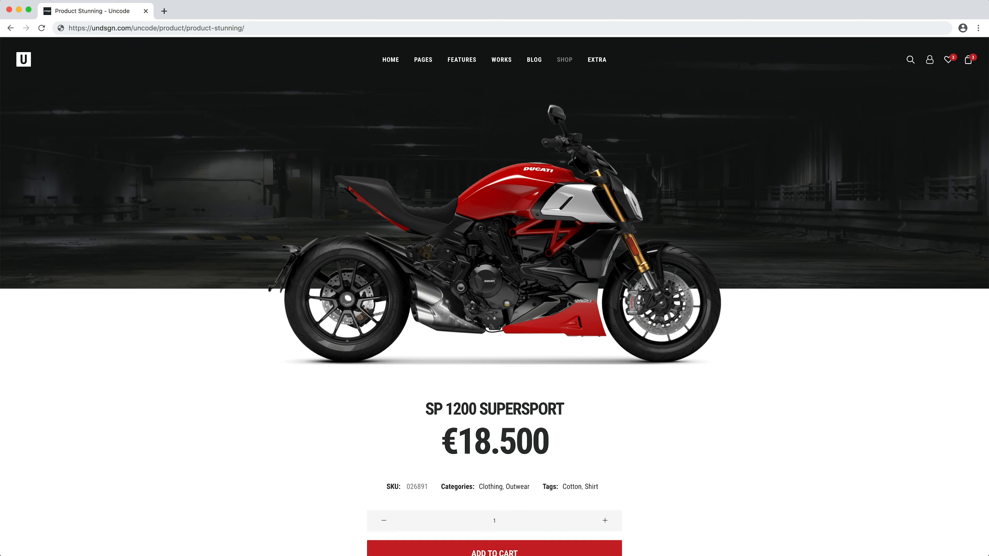
scroll(494, 278, "down", 10)
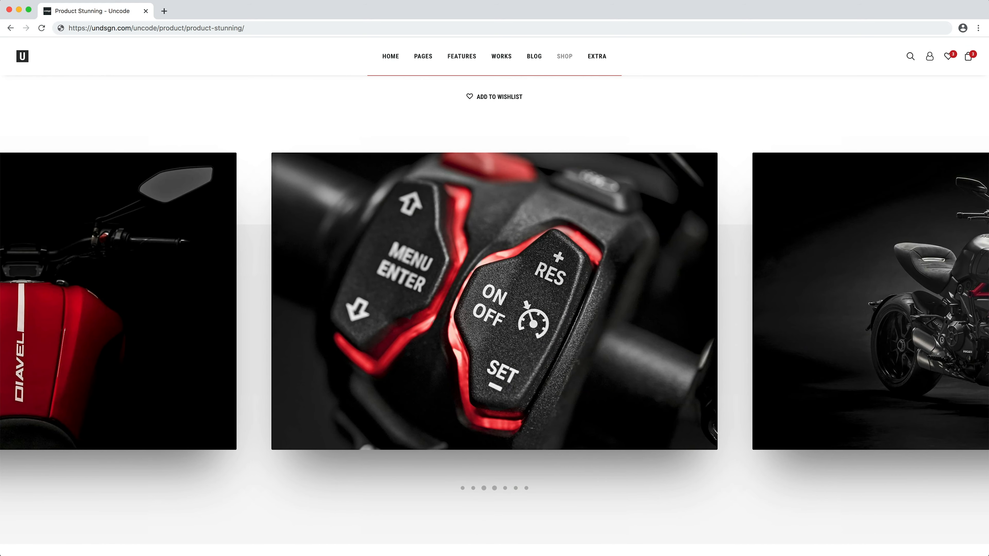
scroll(495, 278, "down", 15)
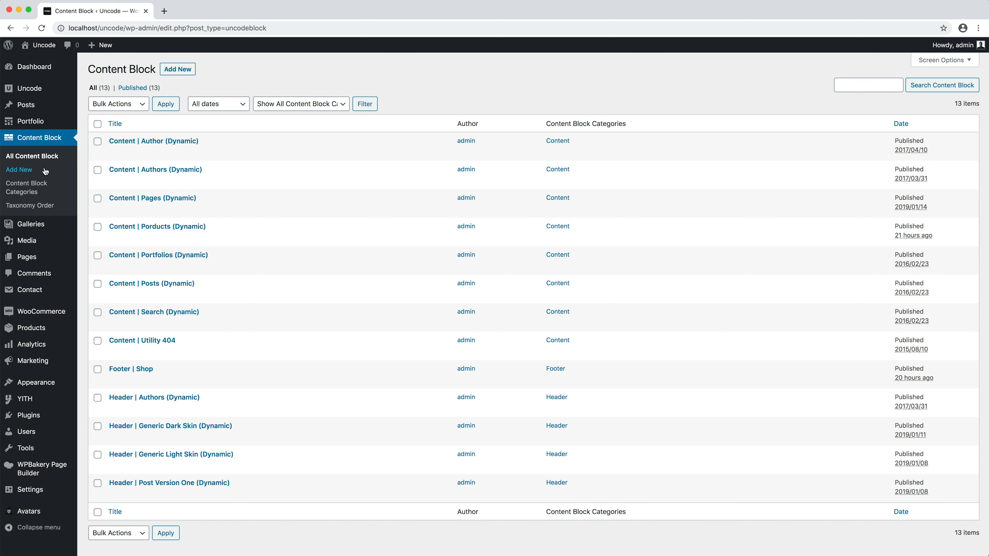
Create a new content block titled "Single Product | Content"
left_click(19, 170)
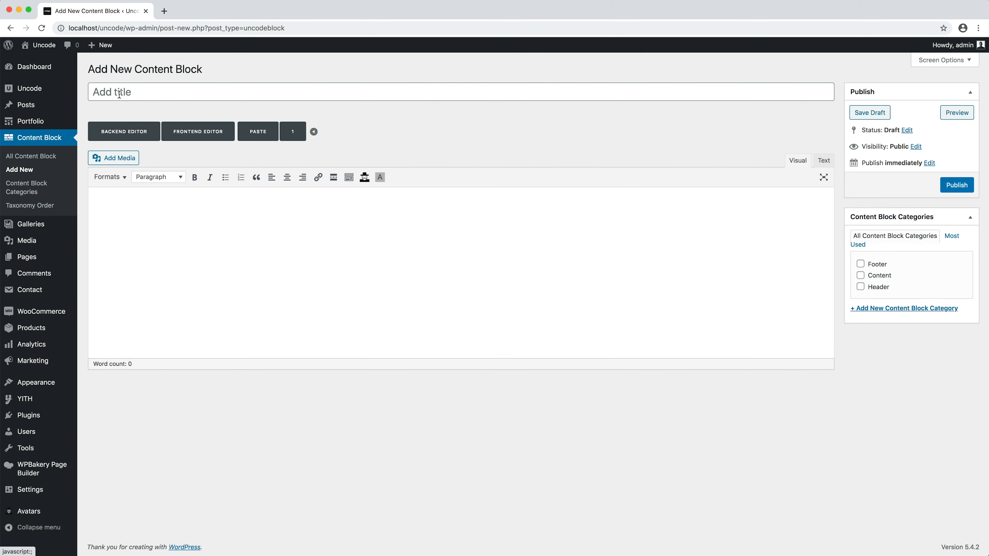
left_click(120, 92)
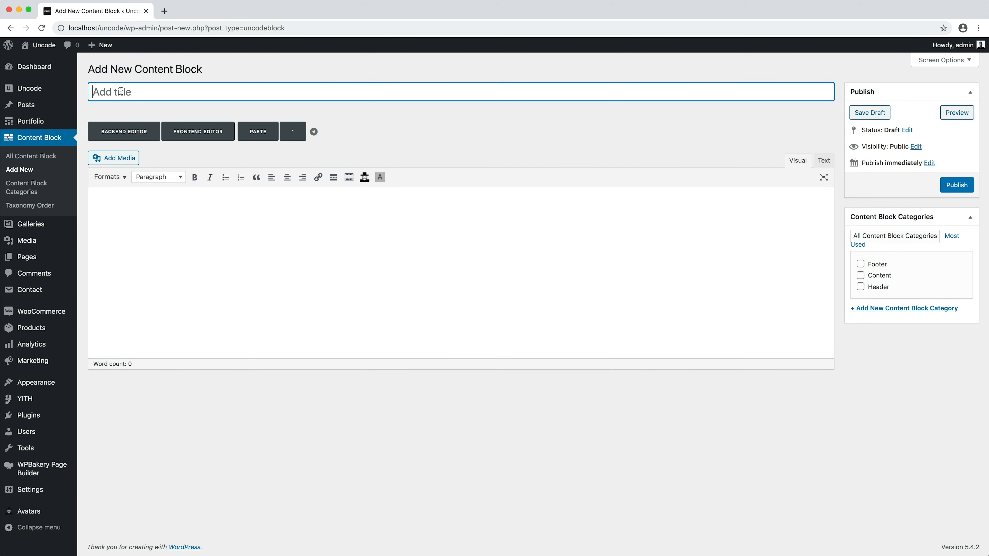
type("Single Product | Content")
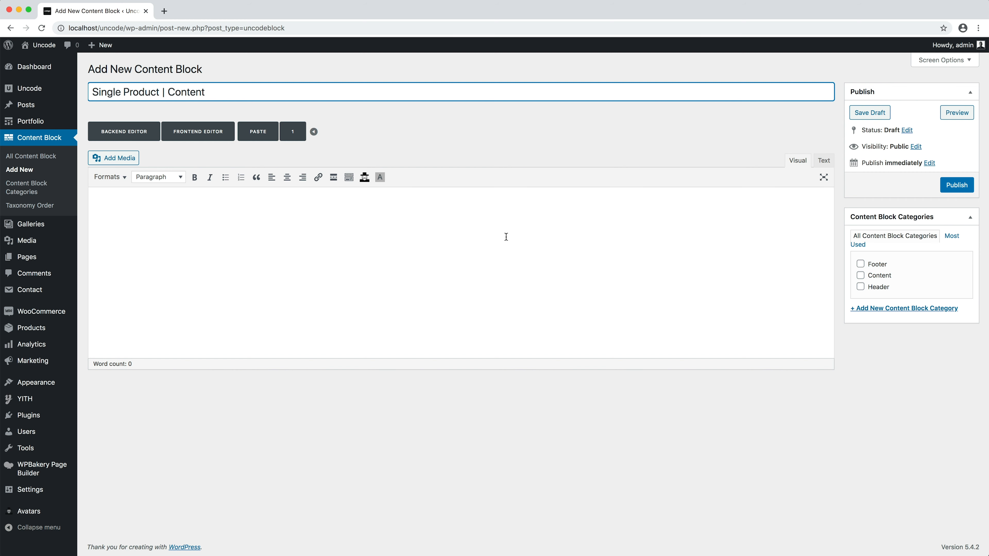
Add a new content block category named Product to the block and publish it
left_click(865, 310)
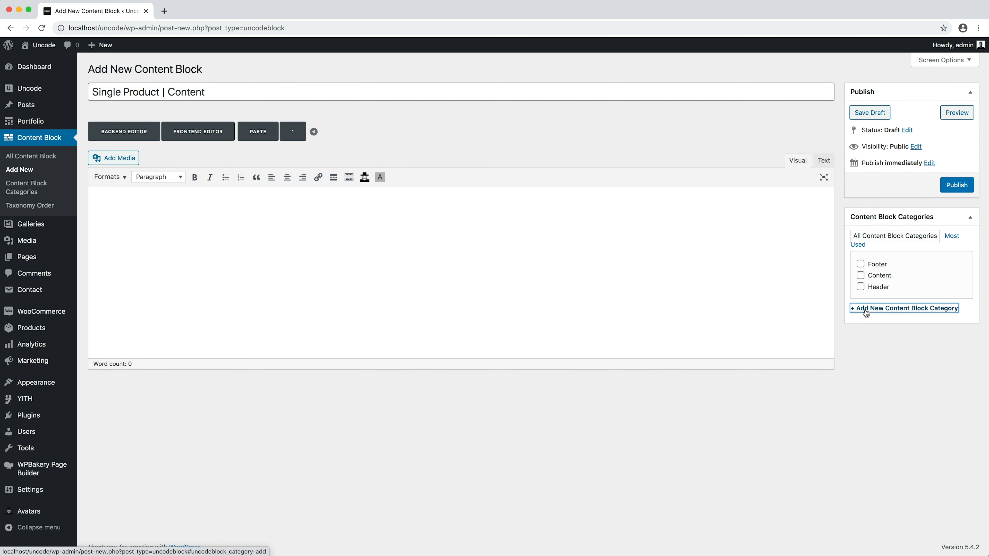
type("Product")
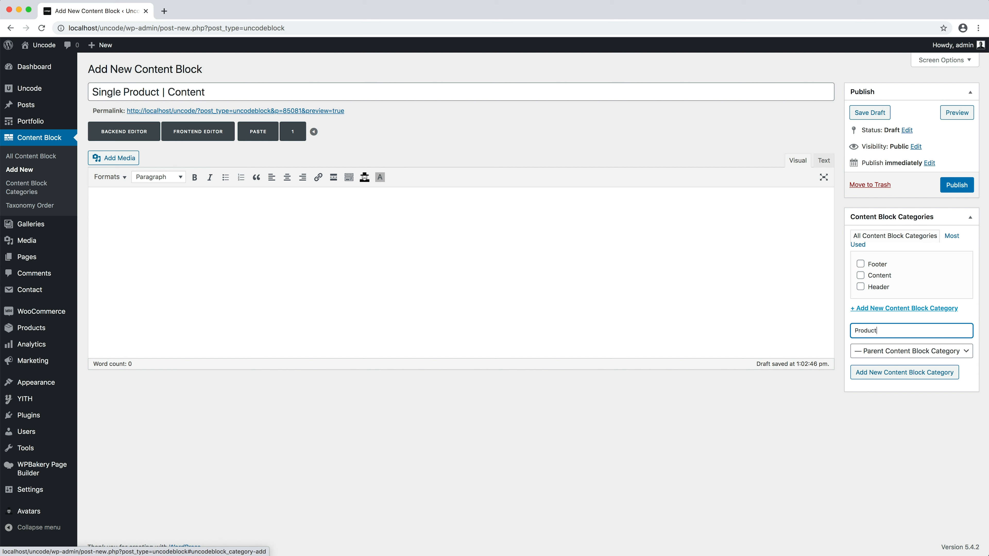
key("Return")
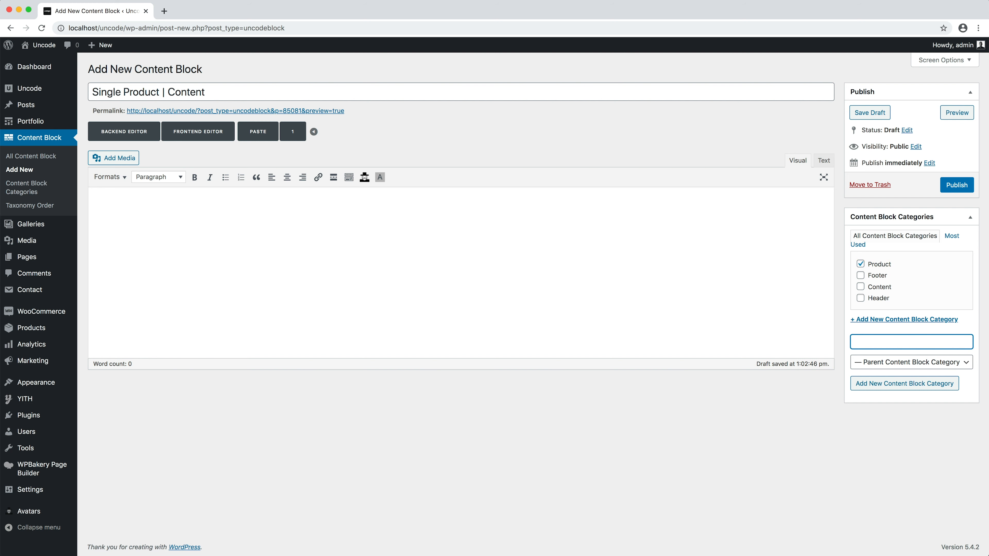
left_click(956, 187)
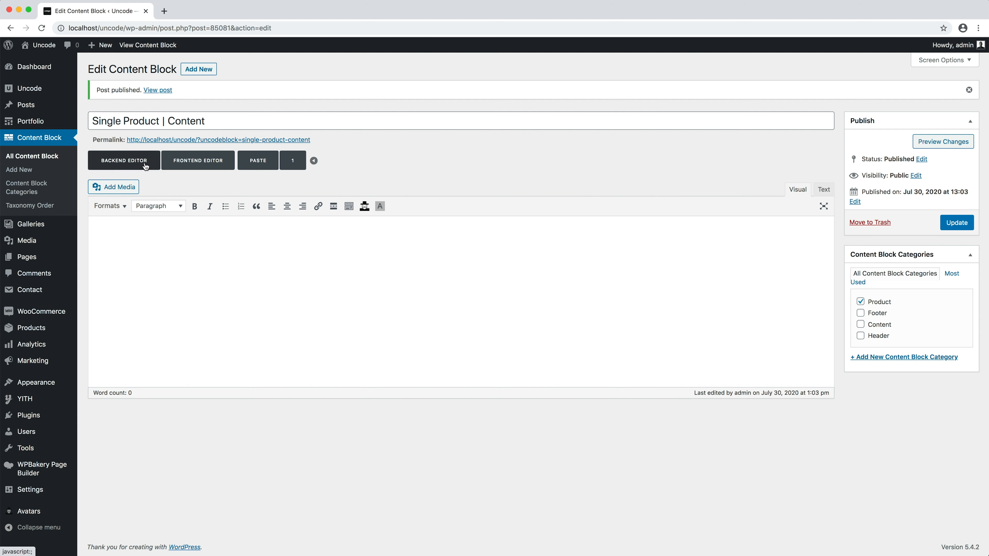
Open the content block in the frontend editor and view the WooCommerce Product elements available to add
left_click(214, 170)
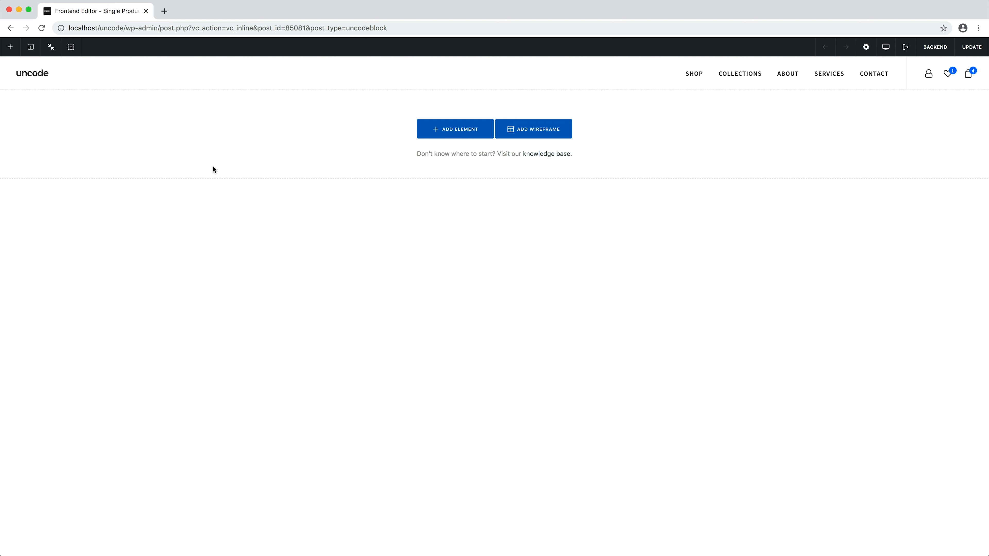
left_click(446, 125)
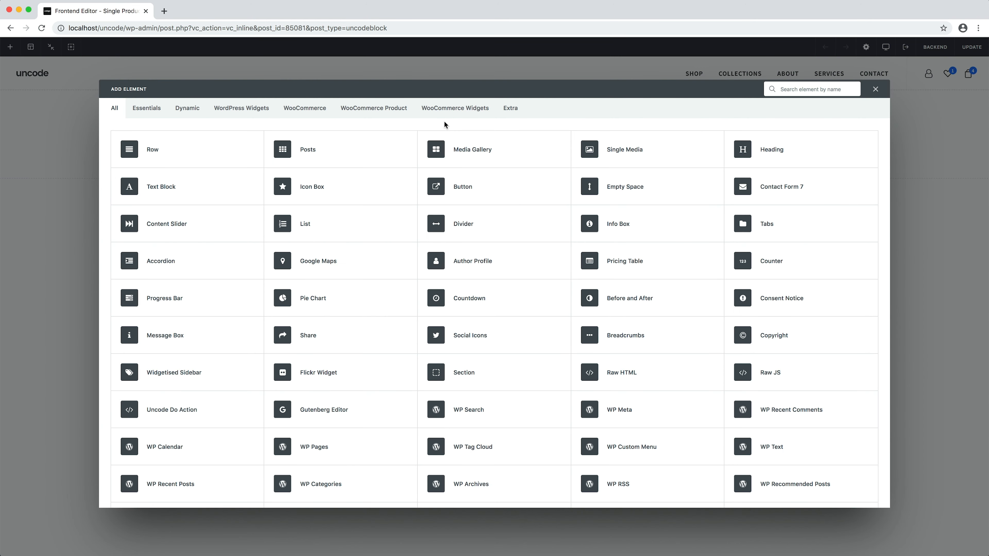
left_click(377, 120)
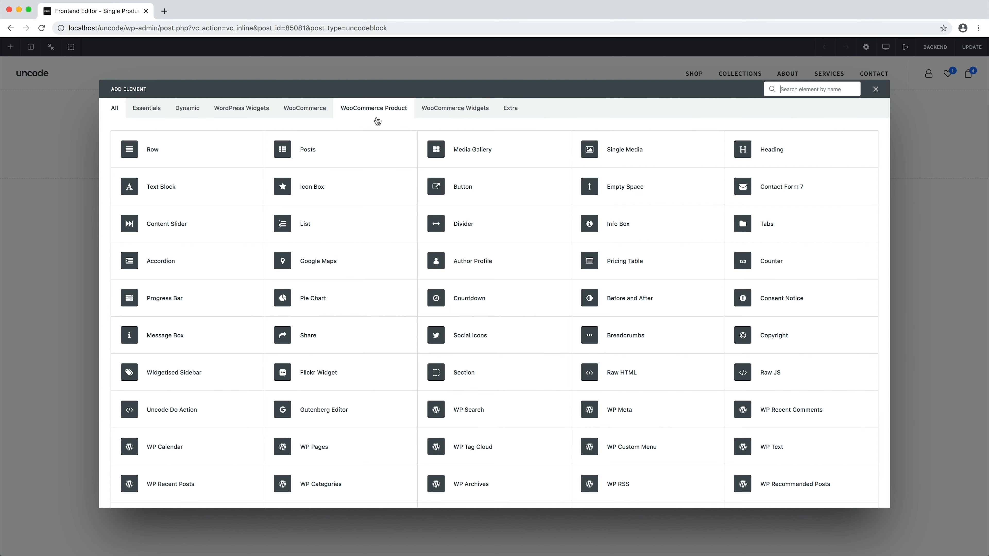
left_click(376, 117)
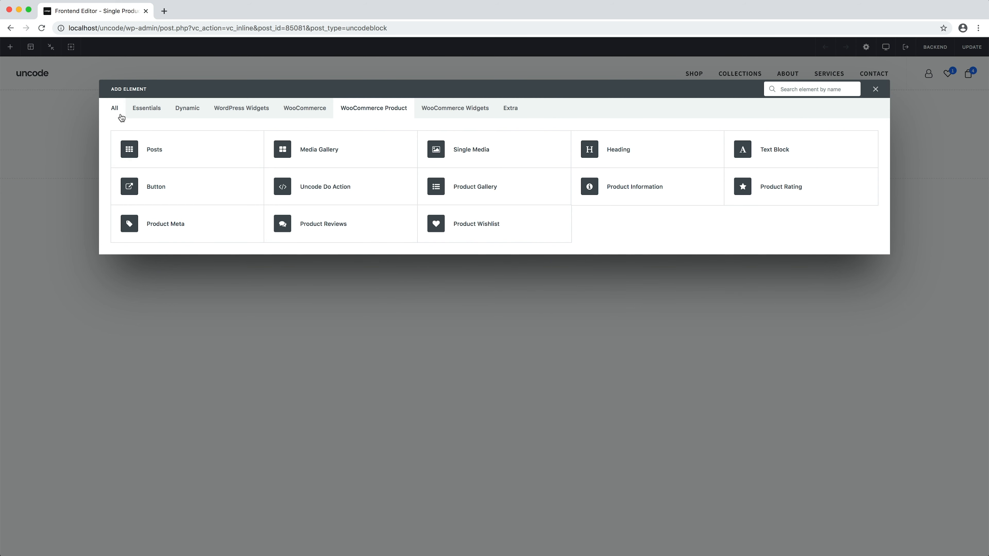
Add a row to the empty content block and split it into two equal columns (1/2 + 1/2)
left_click(121, 116)
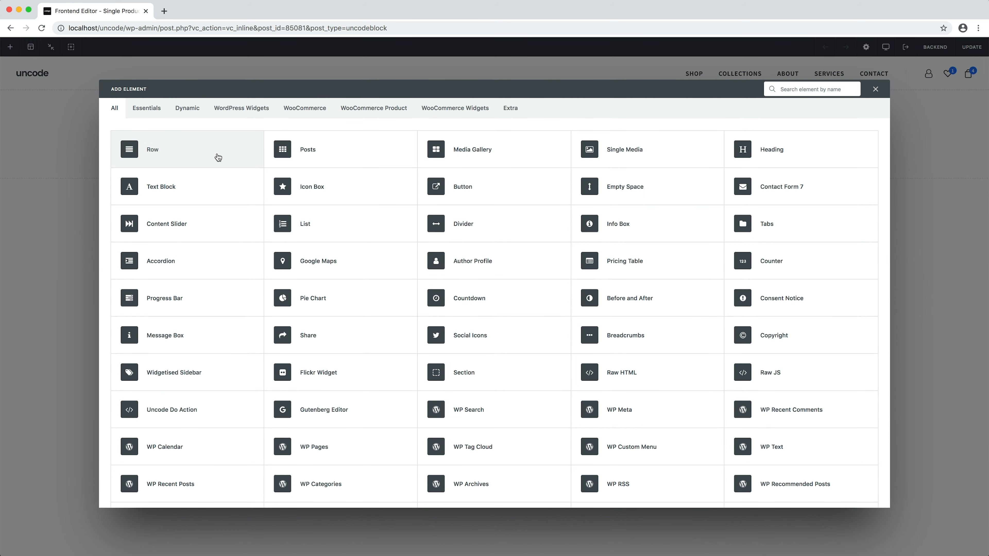
left_click(218, 157)
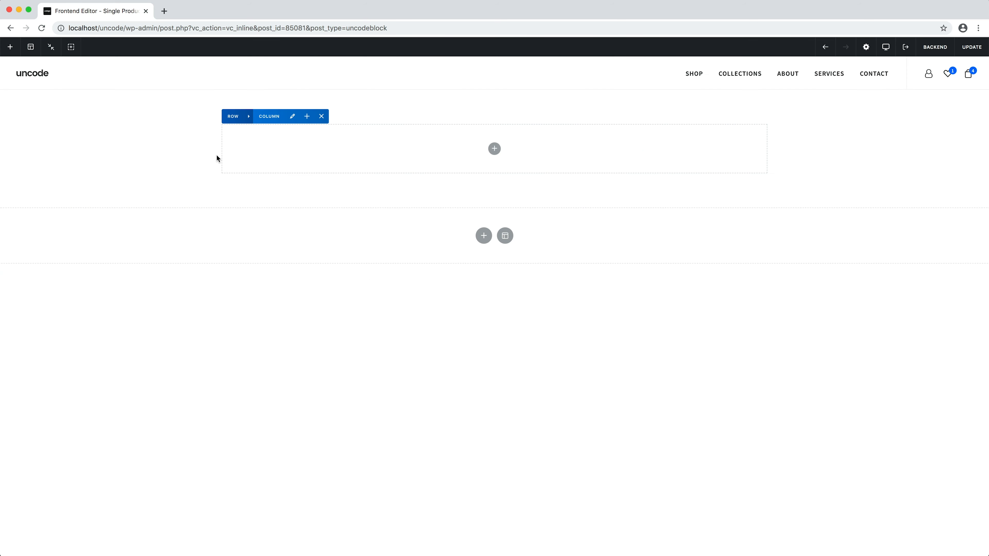
left_click(249, 120)
left_click(267, 116)
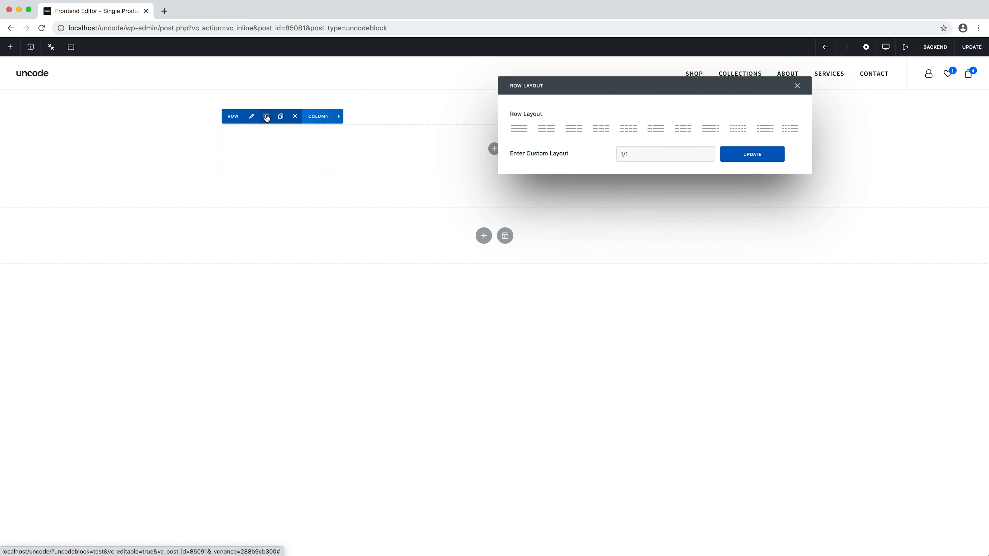
left_click(545, 129)
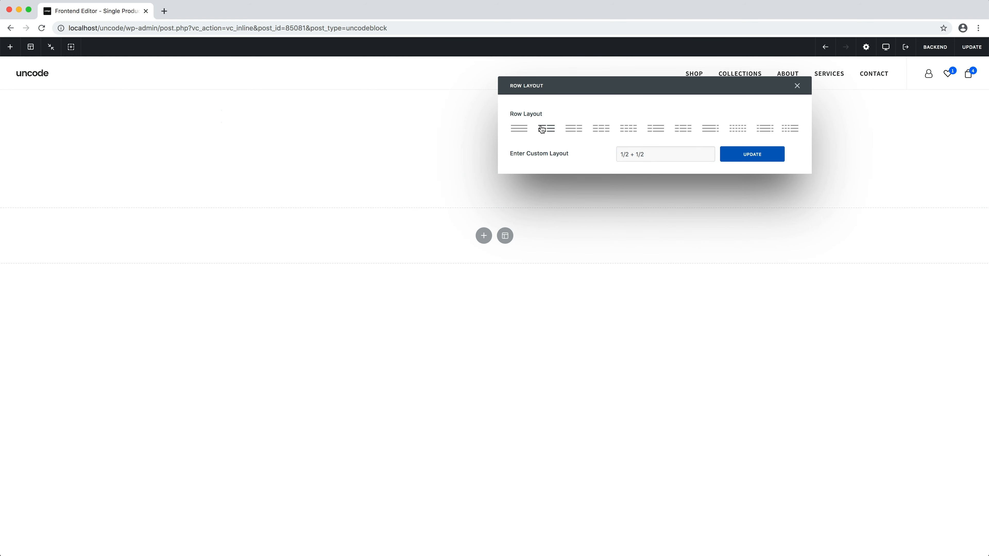
left_click(797, 85)
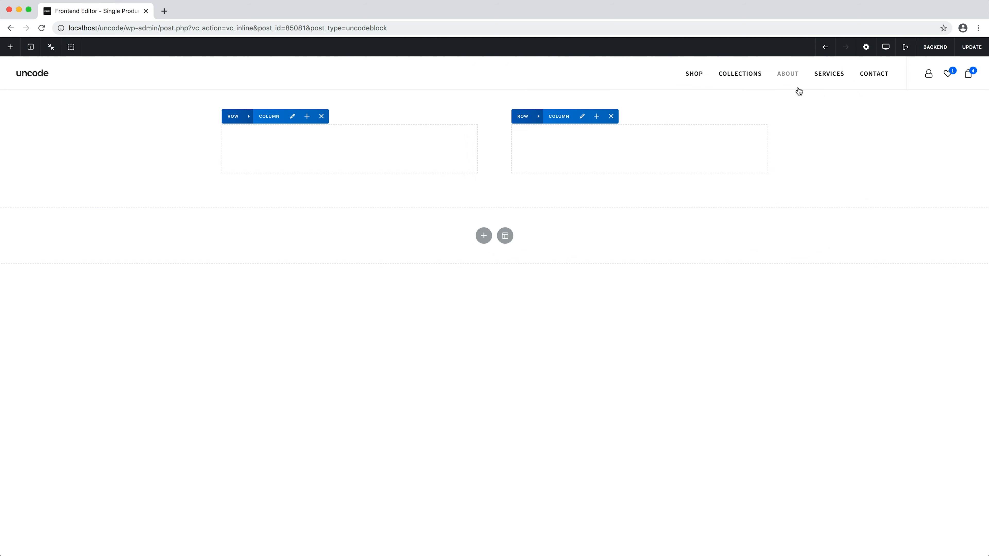
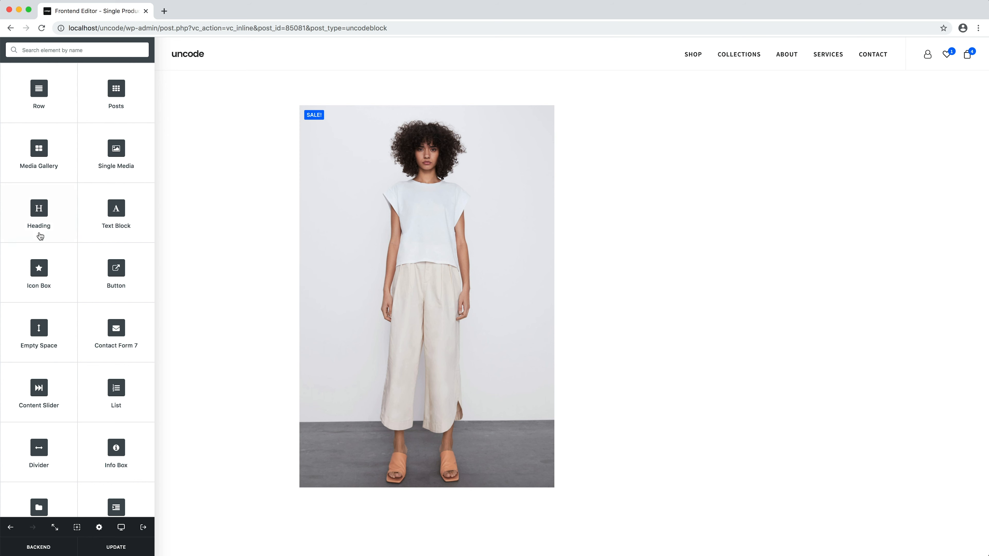
Add a heading in the column beside the product gallery, with Dynamic Heading set to Get the Title, semantic h1 and size 50px
left_click(36, 233)
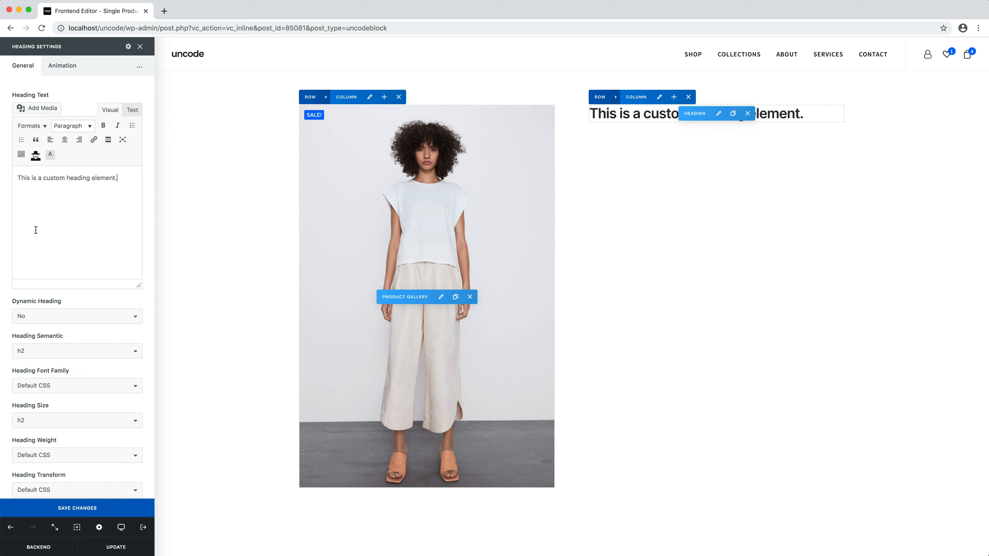
left_click(95, 316)
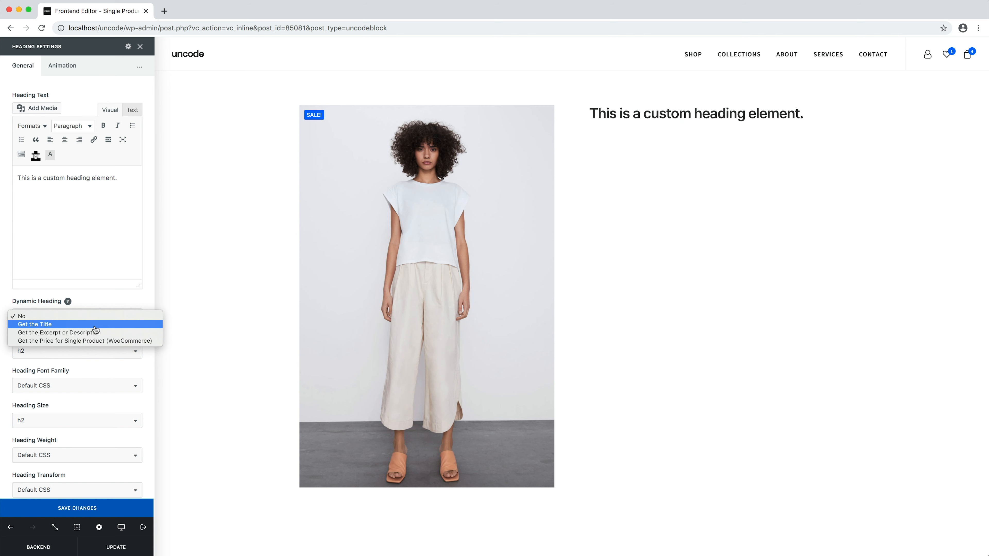
left_click(95, 327)
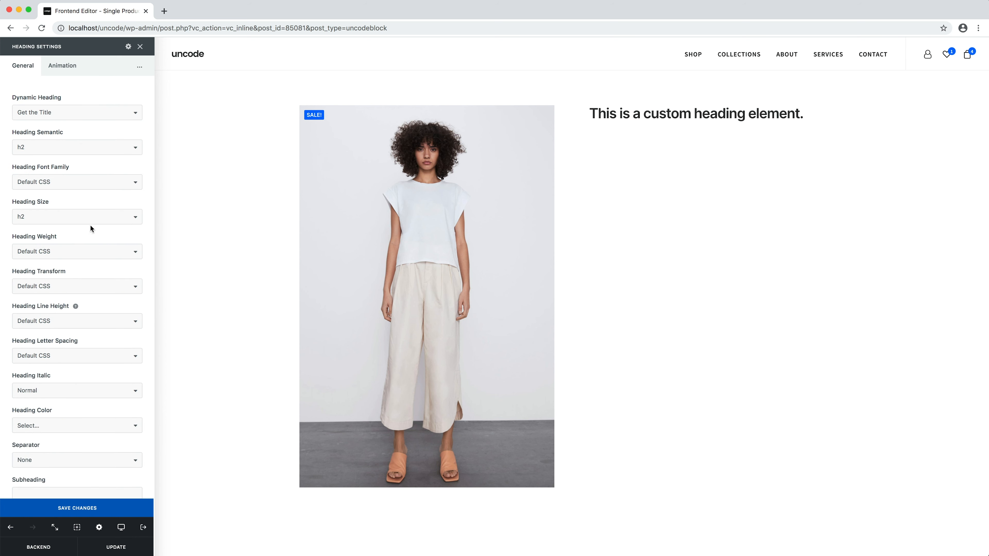
left_click(90, 152)
left_click(89, 140)
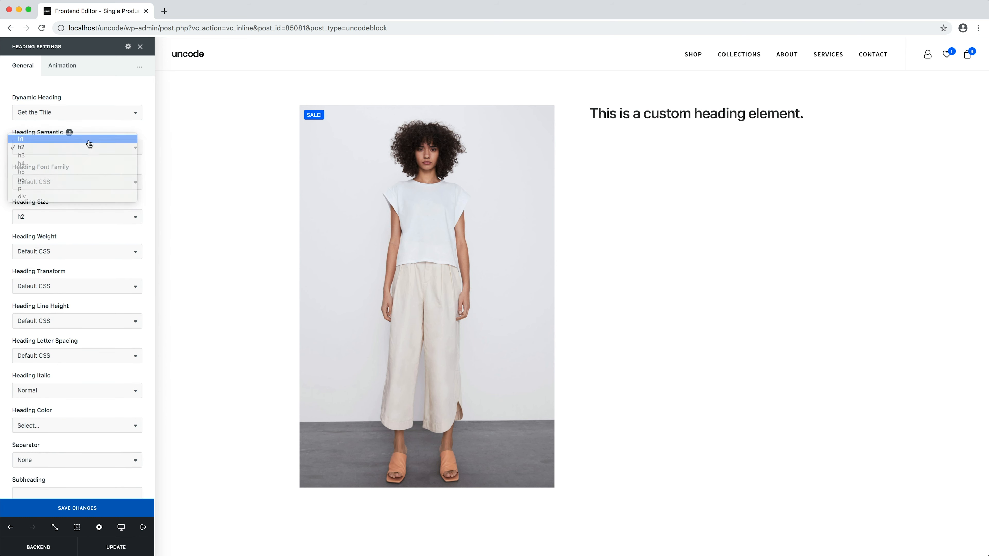
left_click(87, 217)
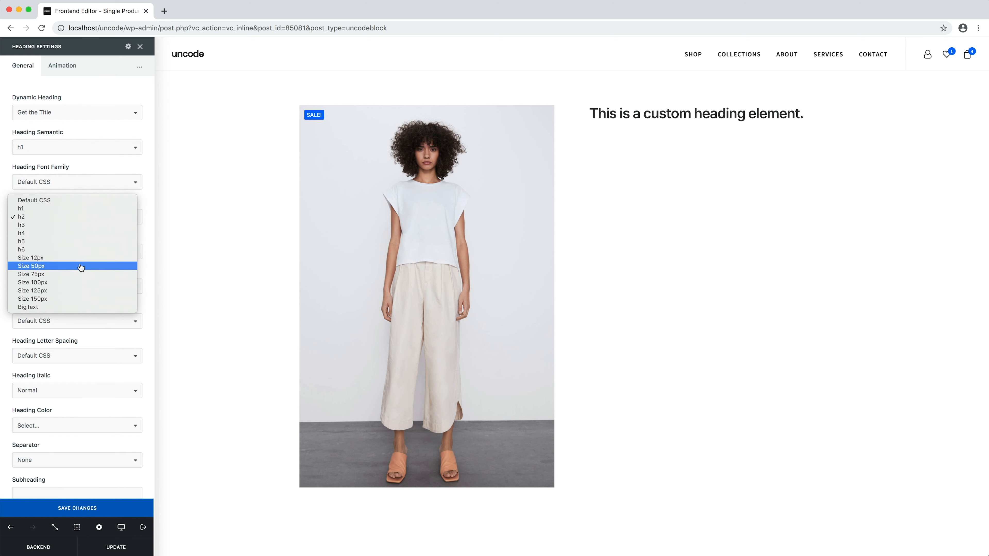
left_click(80, 266)
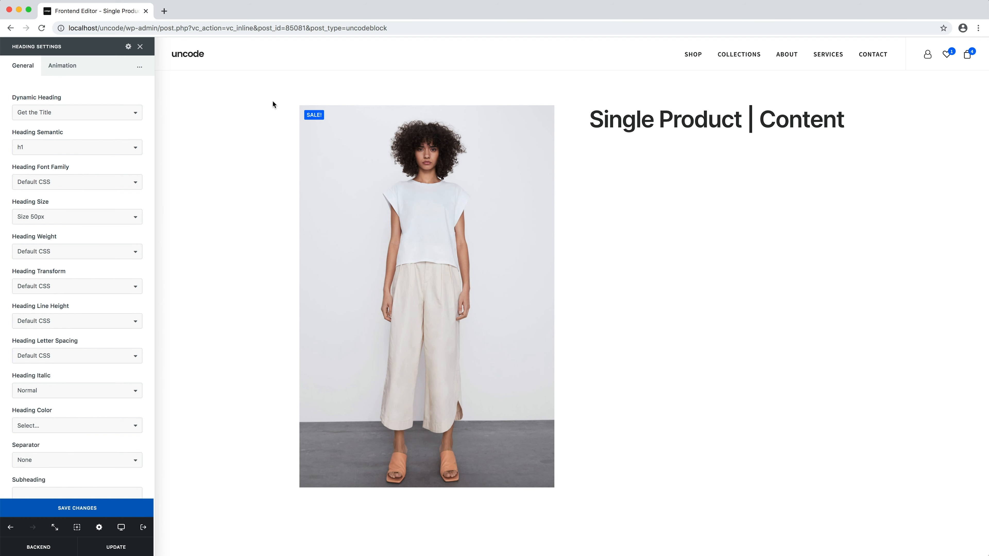
Duplicate the title heading and set the copy's Dynamic Heading to Get the Price for Single Product (WooCommerce) with semantic h6
mouse_move(741, 126)
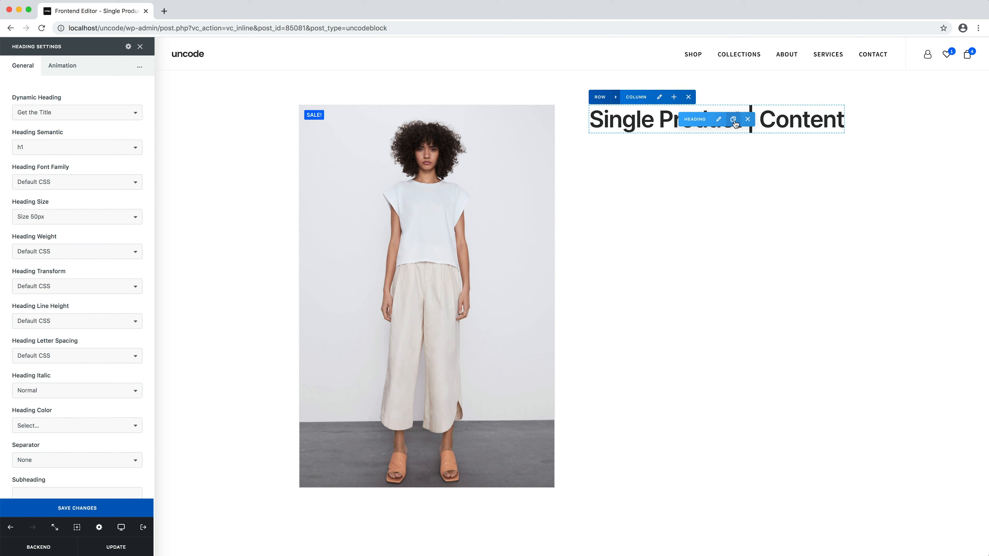
left_click(734, 121)
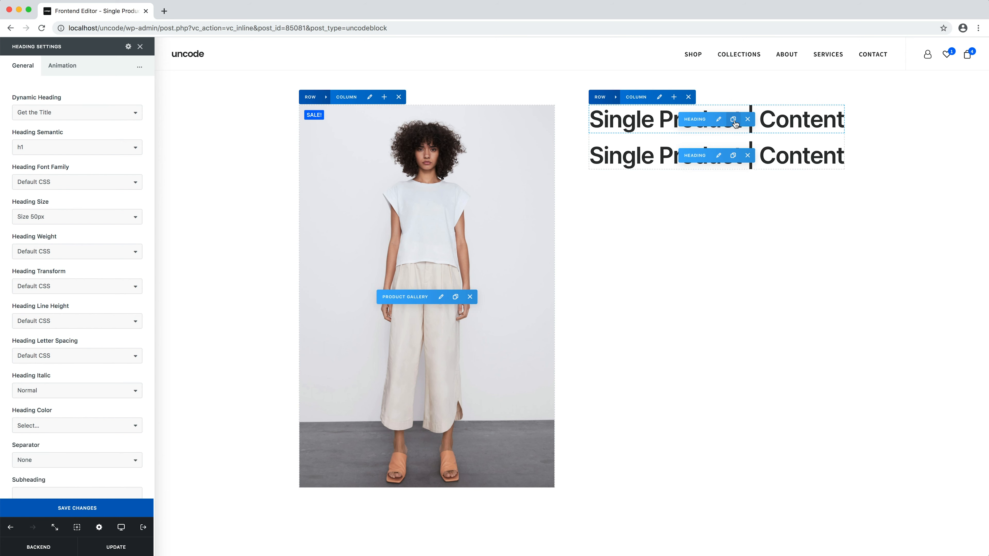
left_click(719, 155)
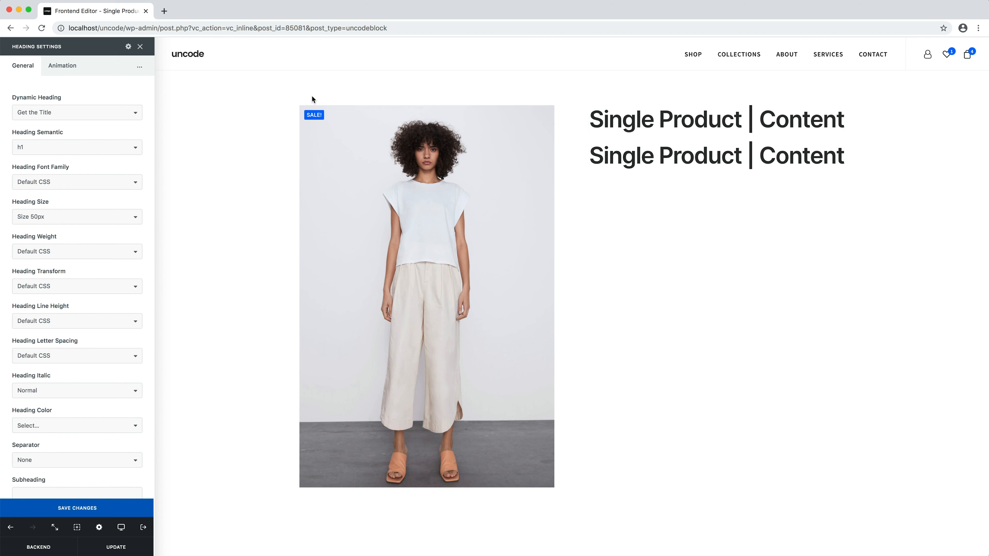
left_click(82, 114)
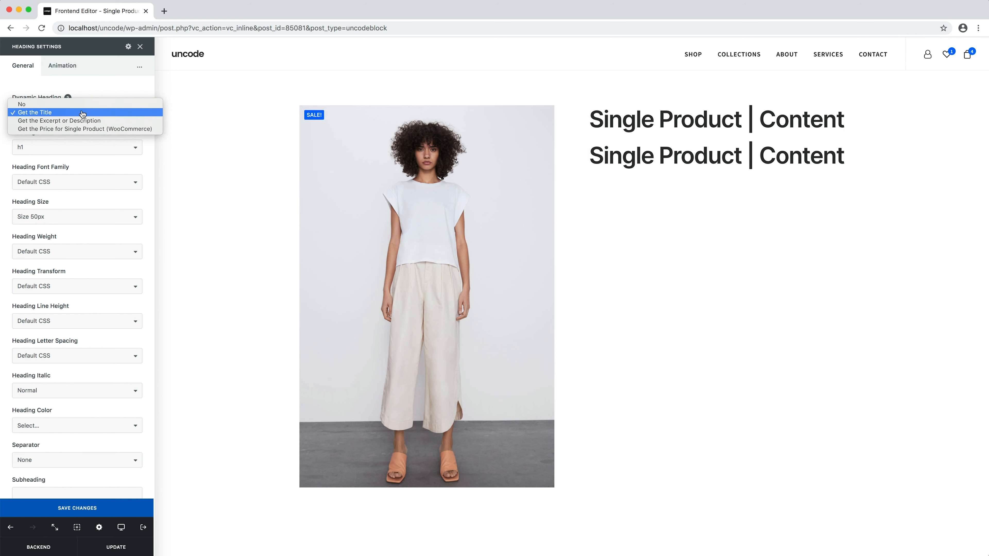
left_click(83, 130)
left_click(80, 147)
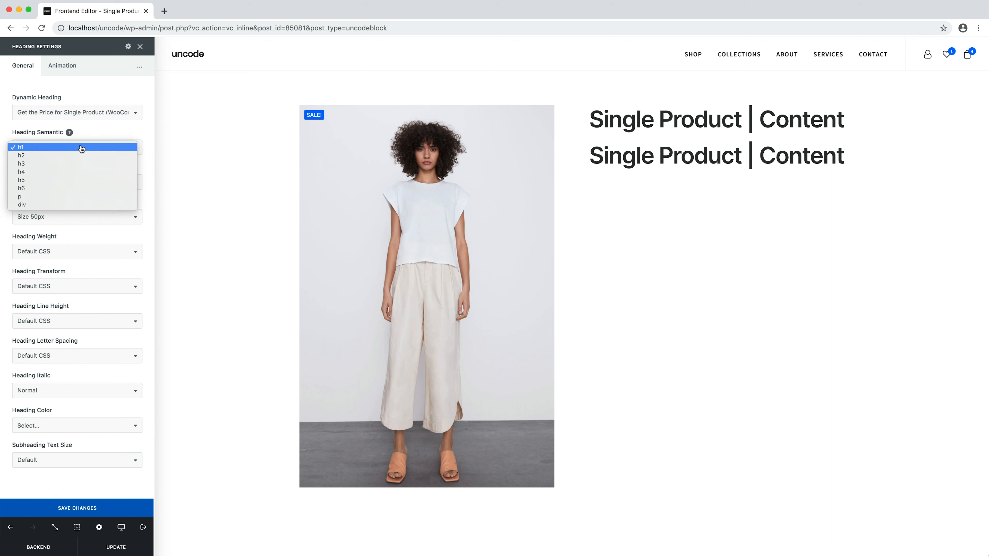
left_click(79, 189)
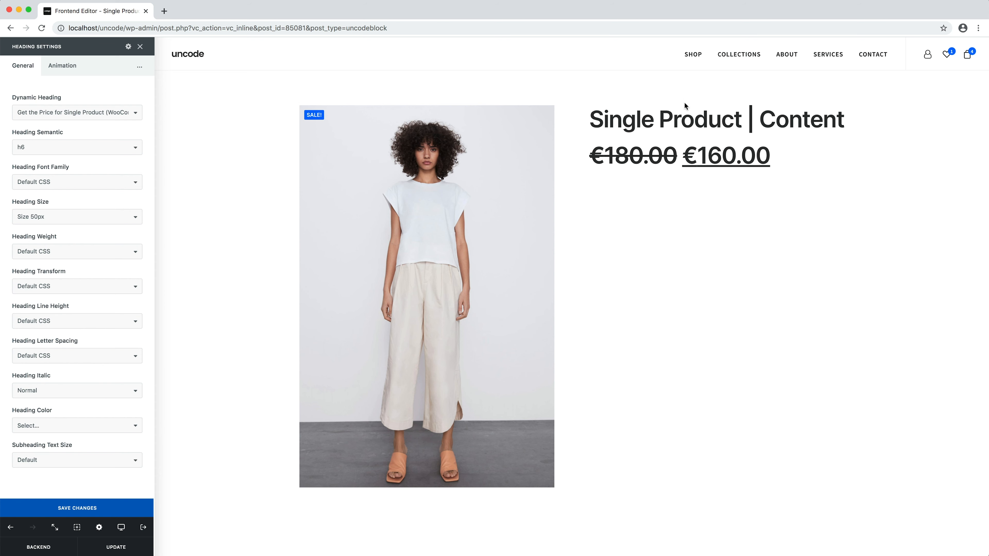
Add a text block below the price with Dynamic Text set to Get the Excerpt or Description and text size Small
left_click(677, 98)
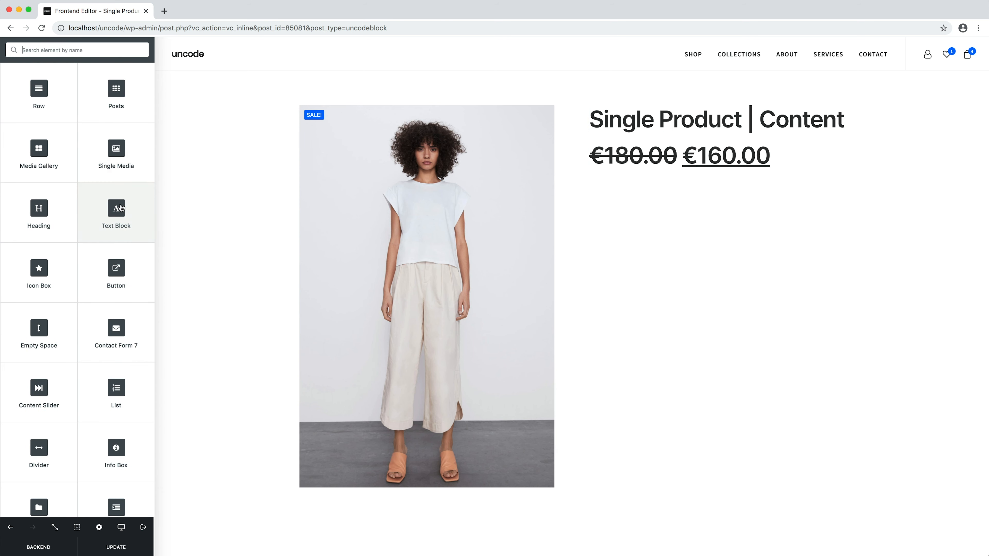
left_click(120, 207)
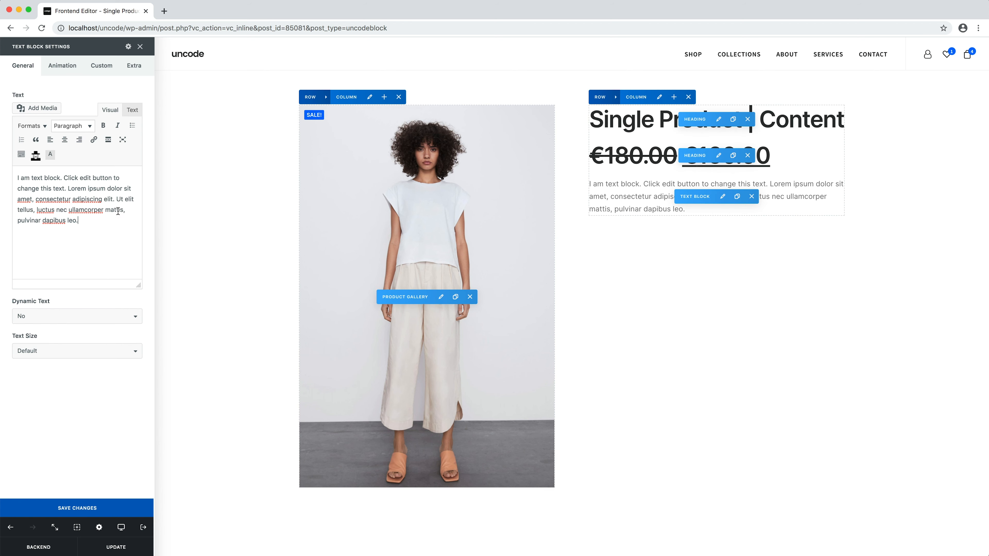
left_click(102, 316)
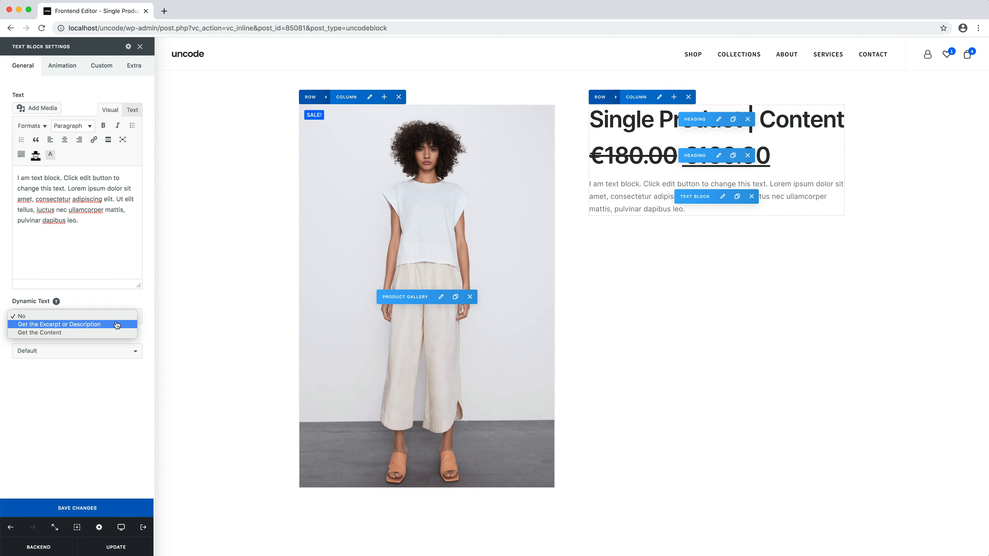
left_click(117, 325)
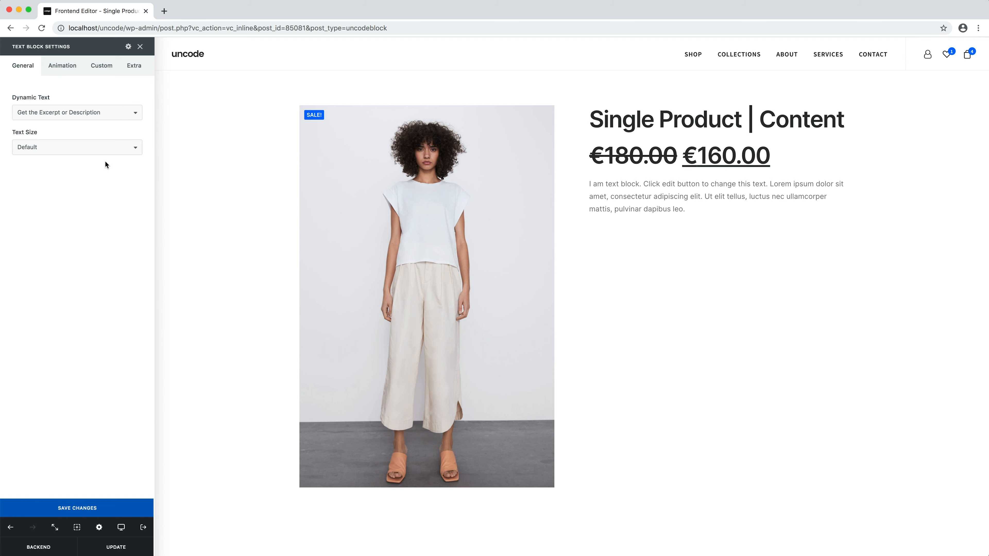
left_click(107, 151)
left_click(107, 155)
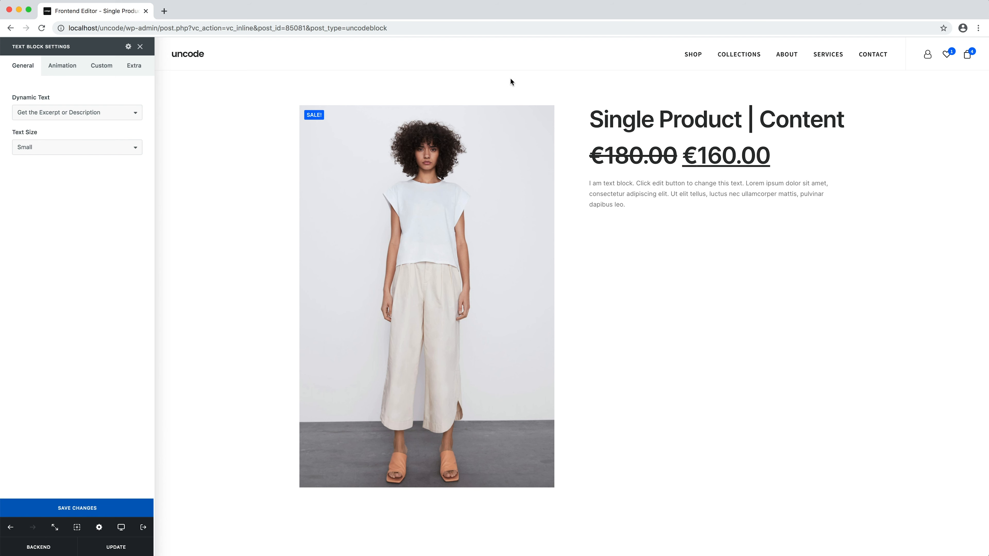
Add a button below the description with Dynamic Button set to Add to Cart for Single Product (WooCommerce) and Quantity set to Variation
mouse_move(677, 98)
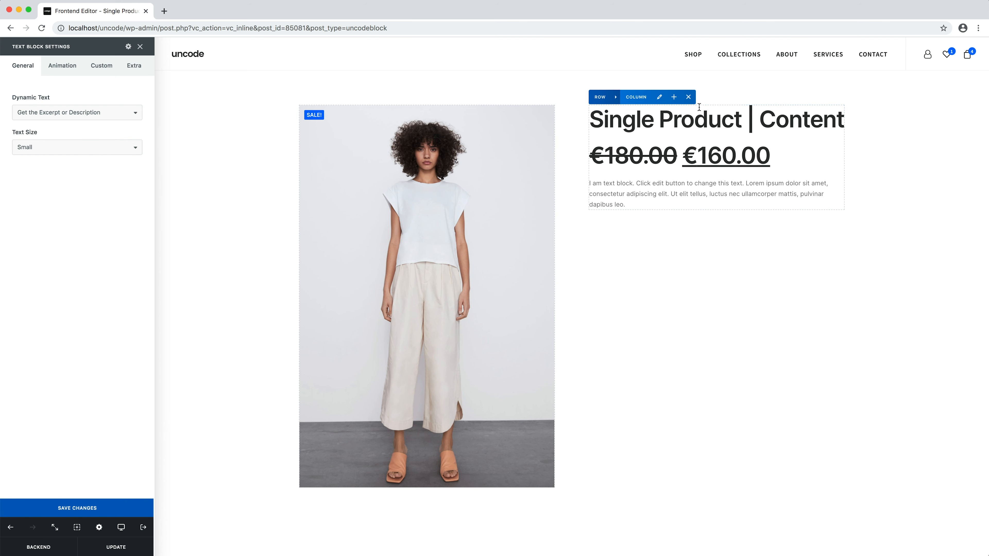
left_click(675, 98)
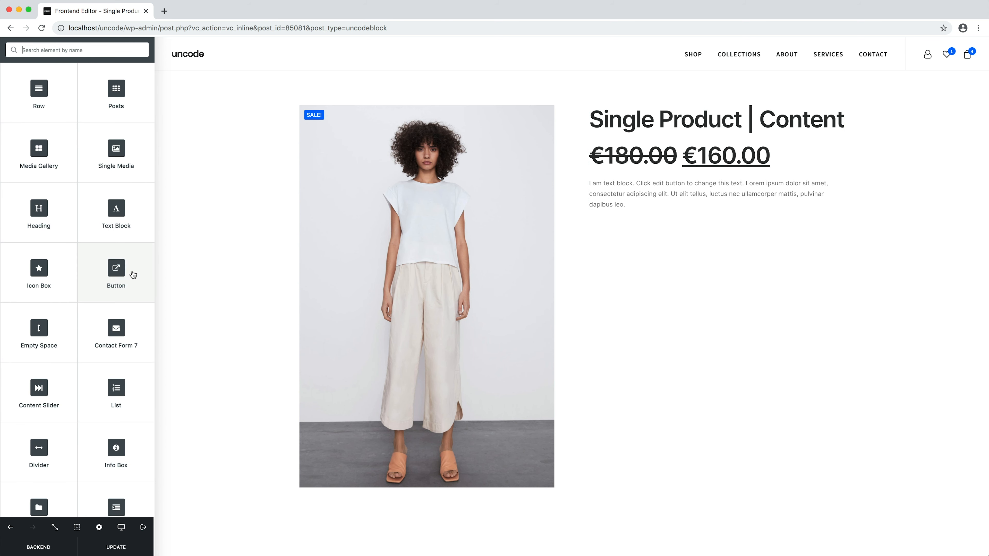
left_click(132, 275)
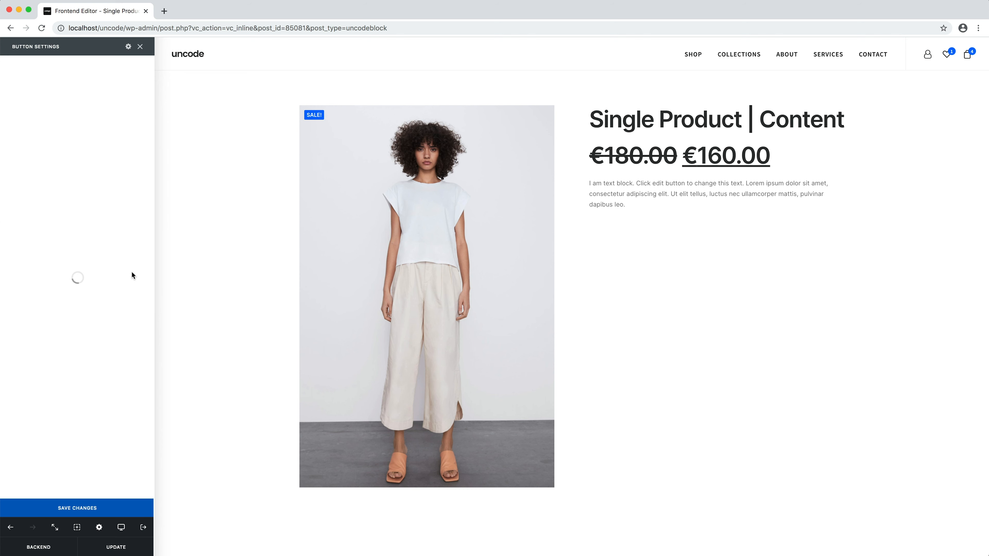
left_click(91, 180)
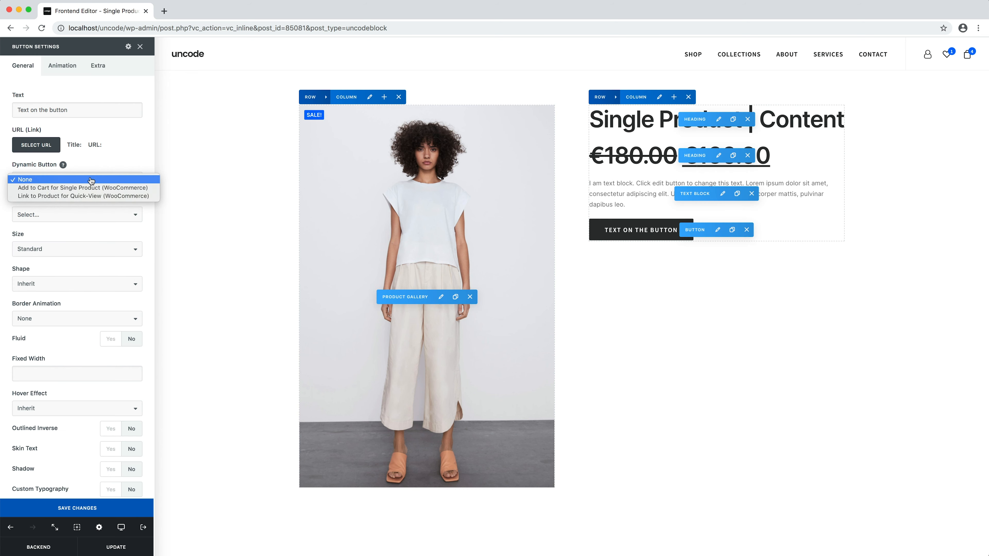
left_click(156, 189)
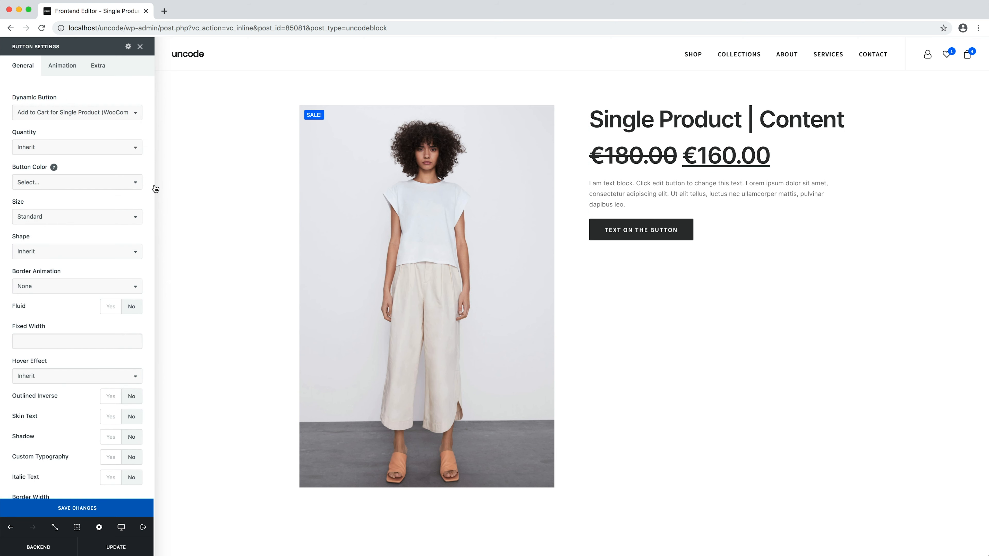
left_click(104, 148)
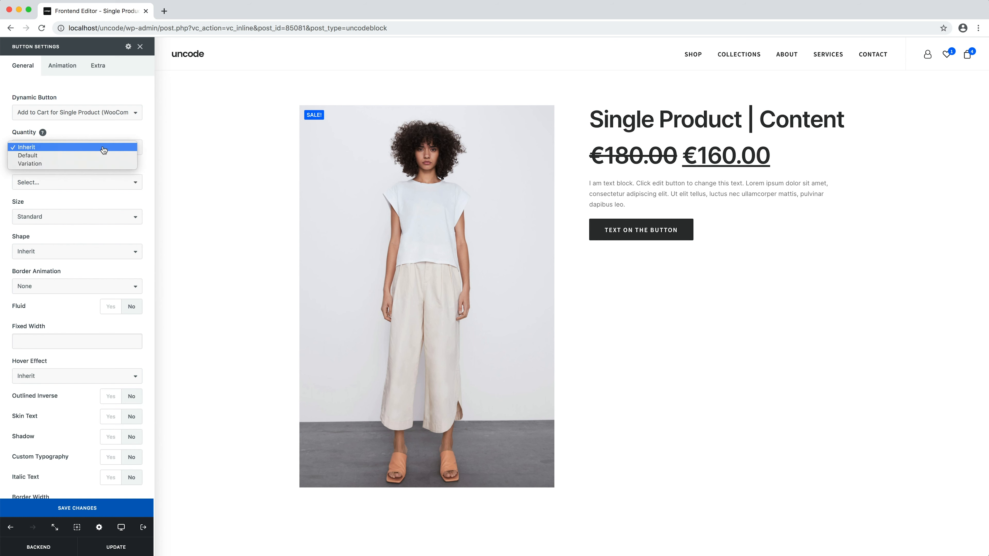
left_click(103, 164)
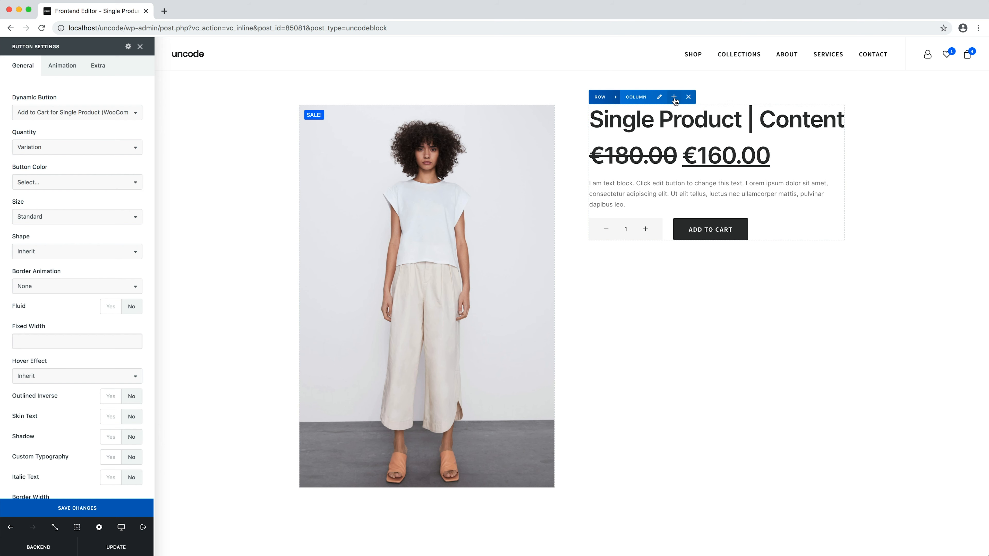
Add a Product Rating element to the product details column and move it above the title heading
left_click(674, 98)
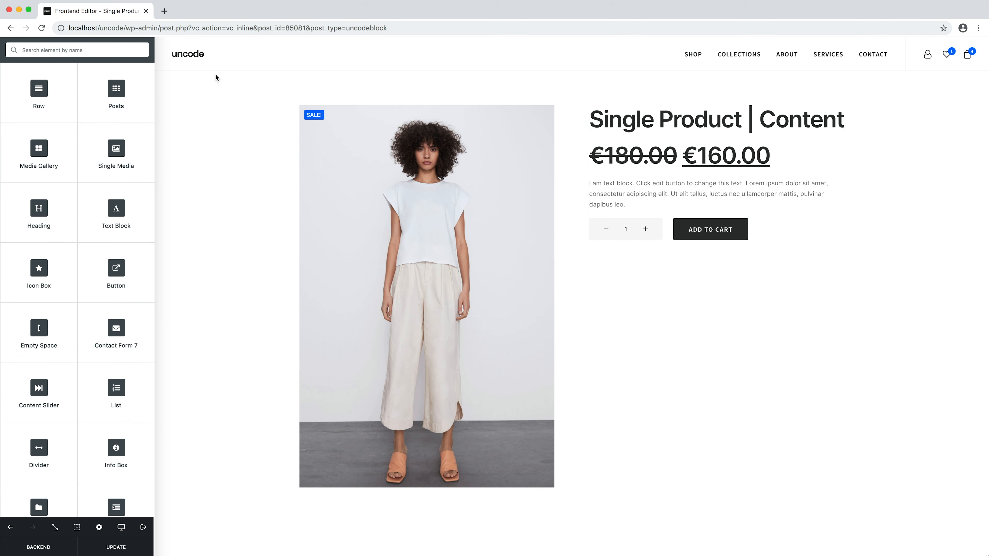
type("product")
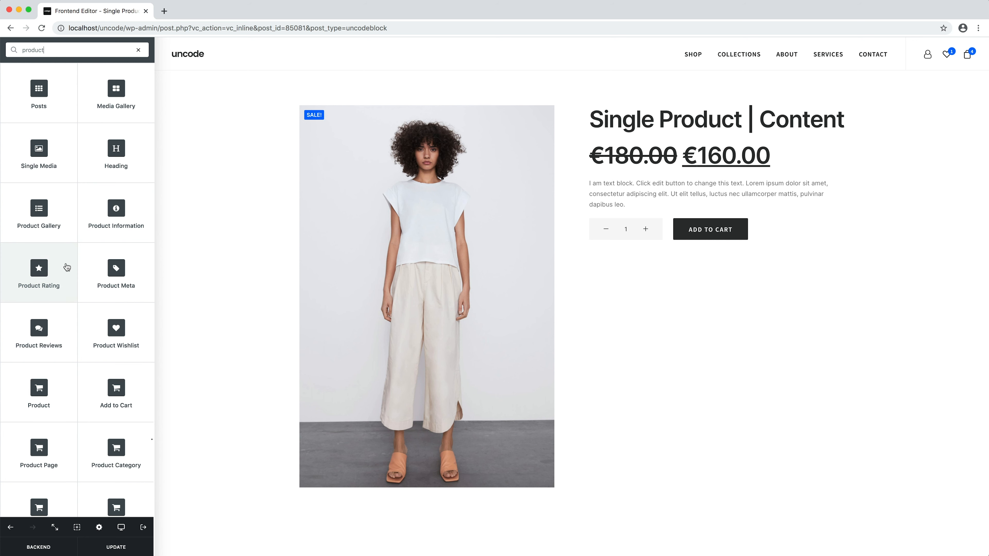
left_click(67, 268)
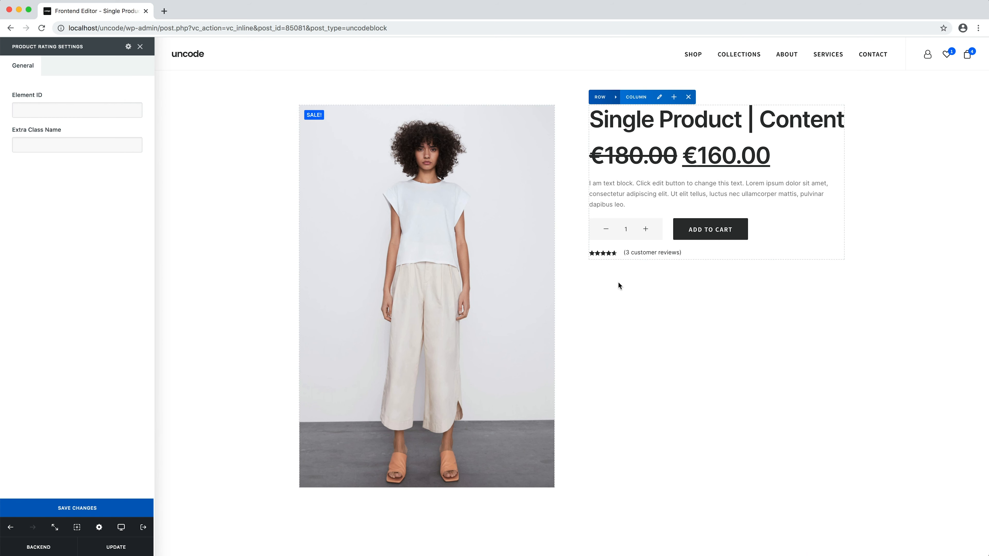
left_click_drag(677, 253, 617, 122)
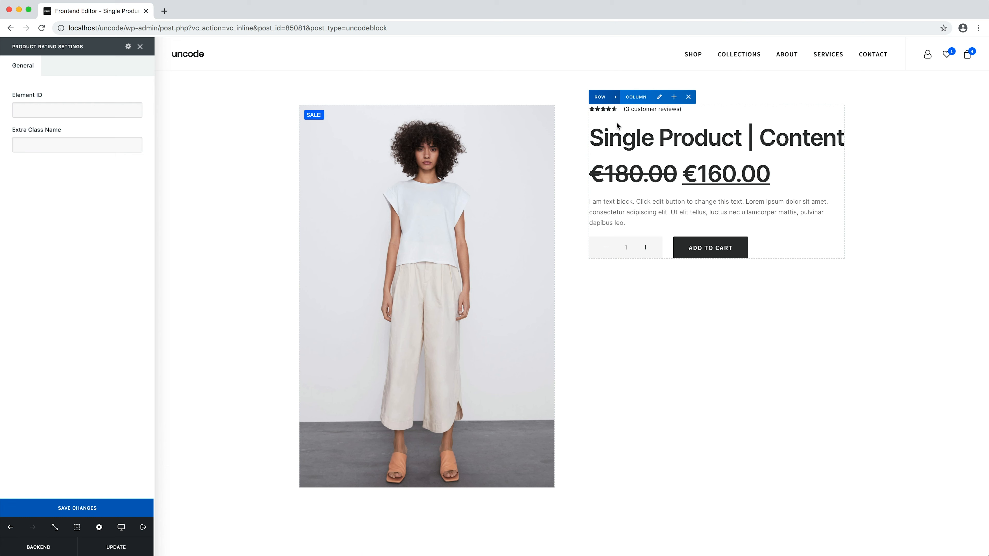
Add a Product Wishlist element below the add-to-cart button and set its text size to Small
left_click(674, 97)
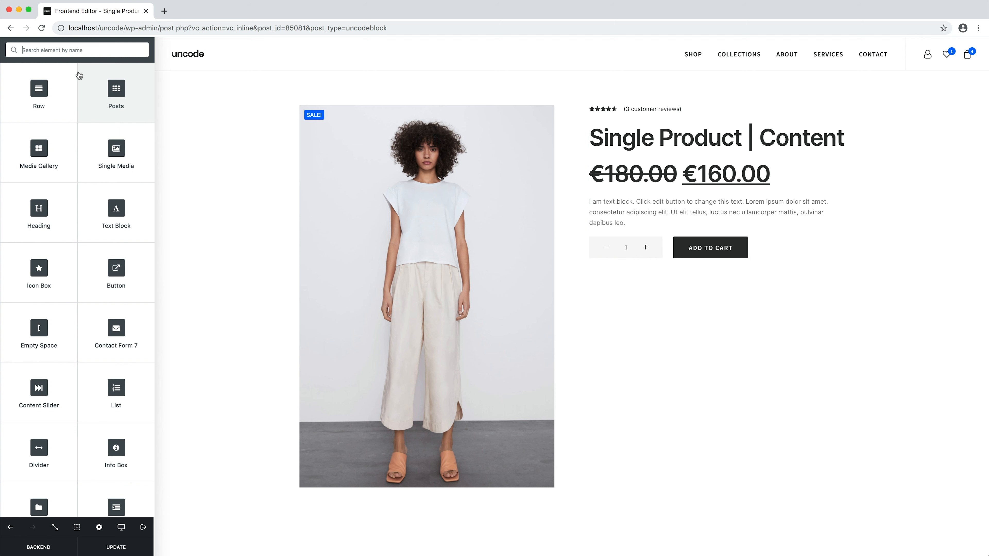
left_click(66, 51)
type("wish")
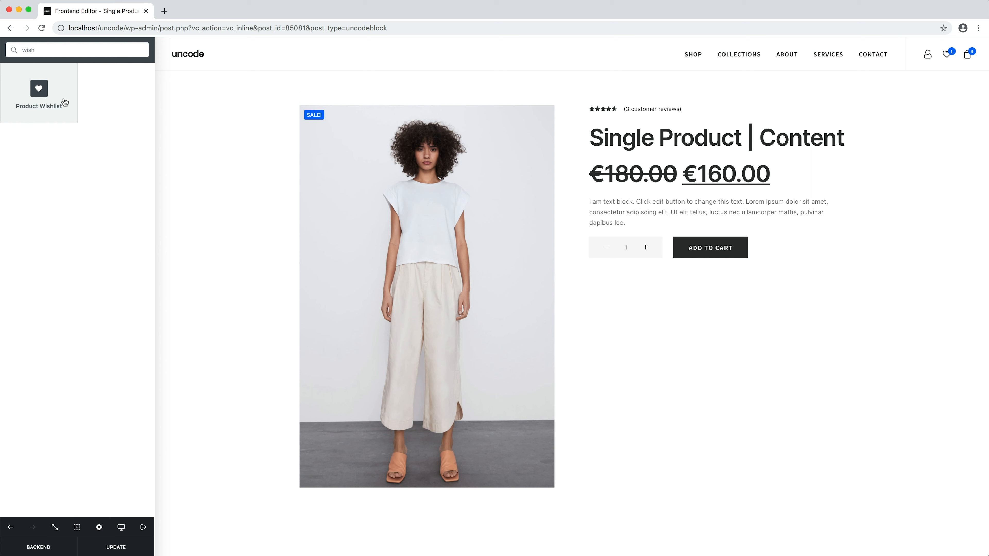
left_click(65, 102)
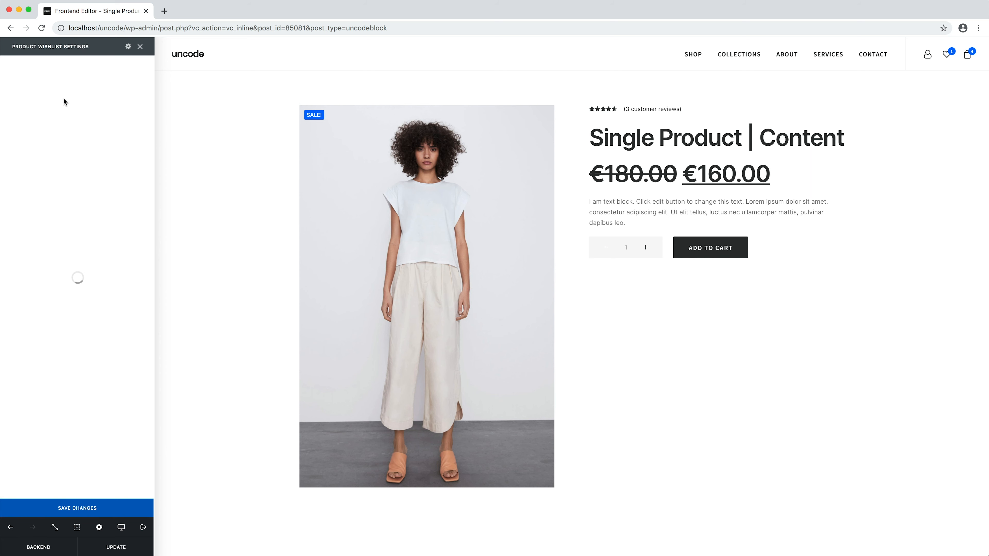
left_click(64, 102)
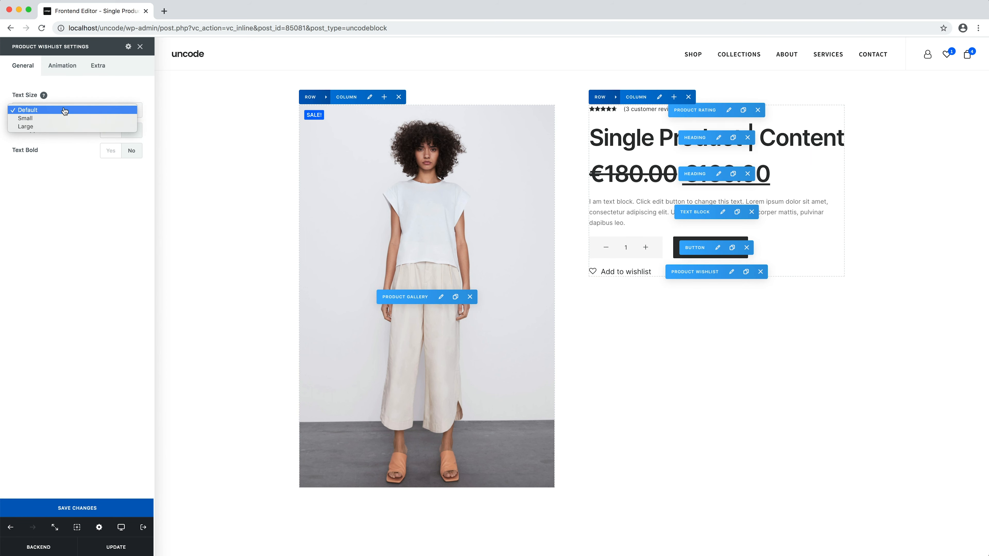
left_click(65, 118)
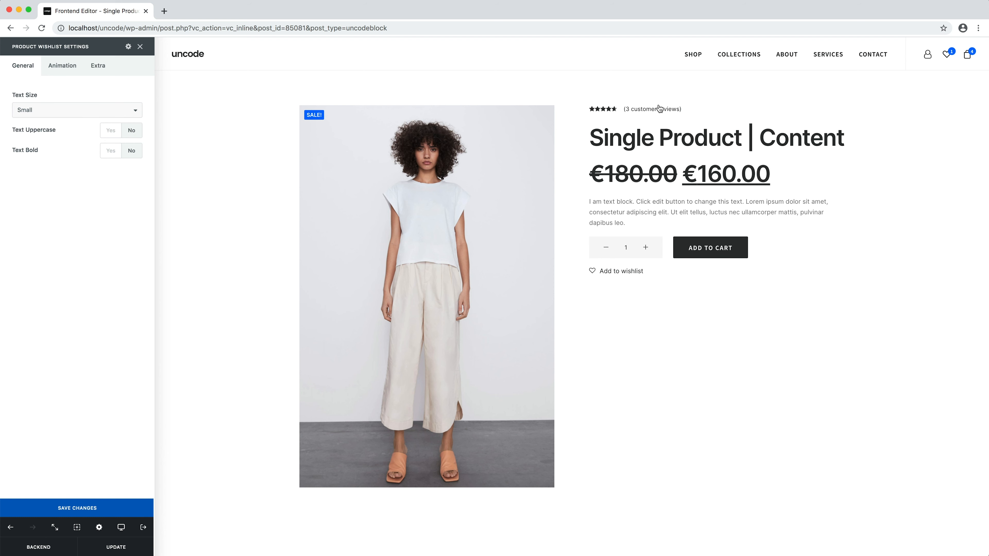
Add a Divider element below the wishlist link in the product details column
mouse_move(665, 103)
left_click(674, 98)
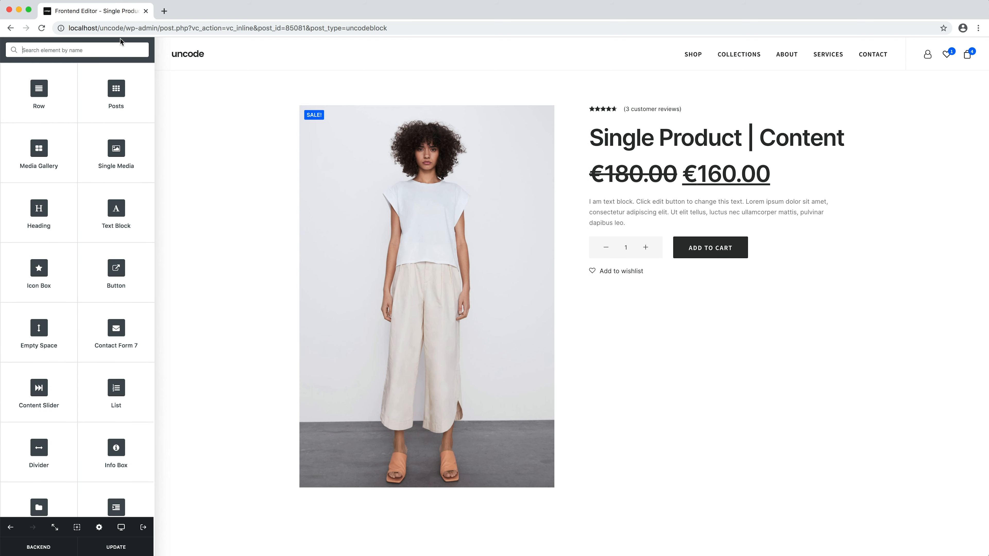
type("divi")
left_click(139, 96)
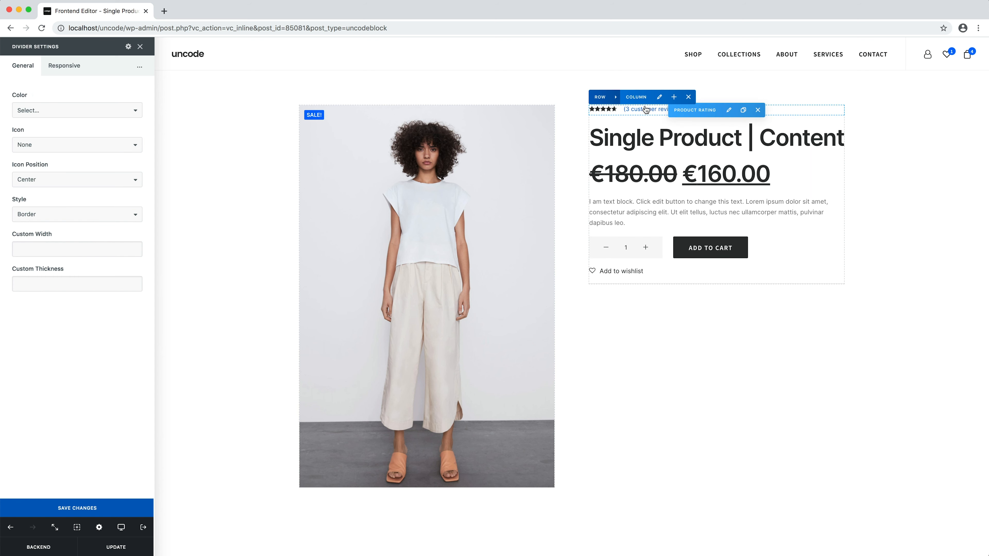
Add a Share element below the divider with the Social buttons layout and No Background enabled
left_click(672, 97)
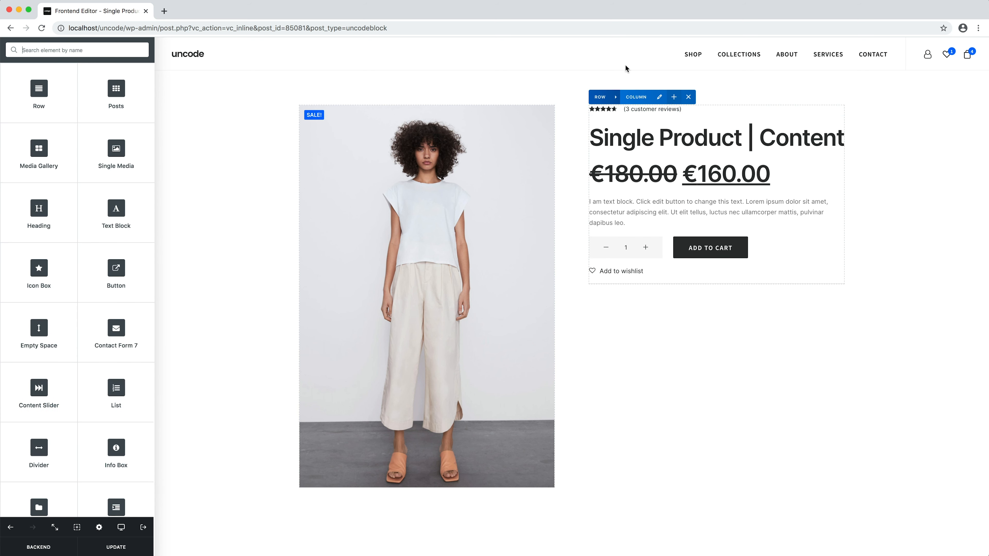
left_click(110, 49)
type("share")
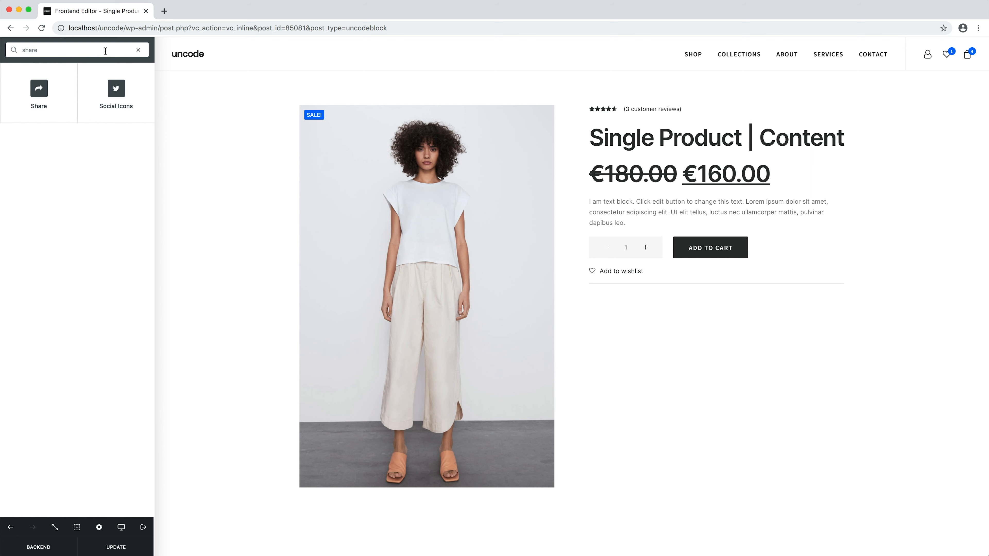
left_click(58, 108)
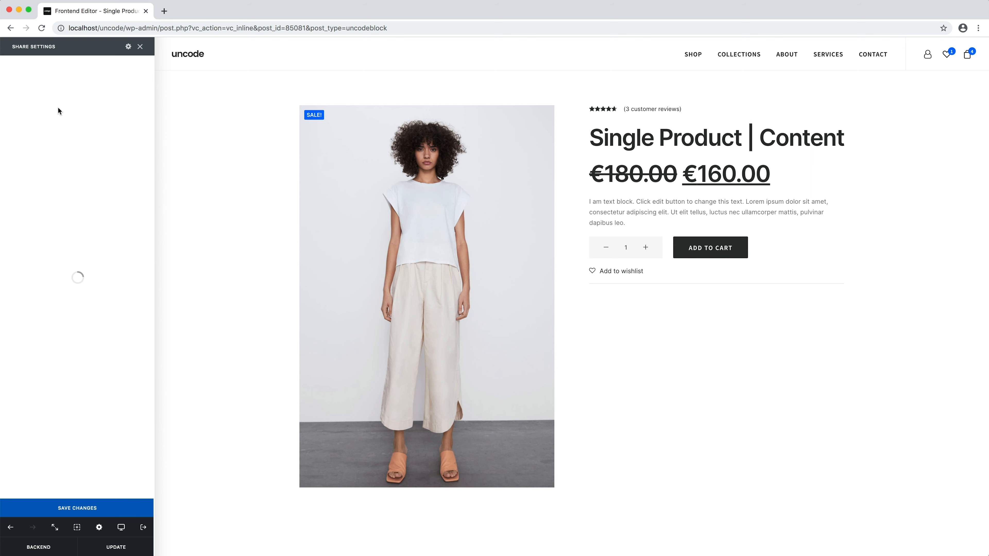
left_click(58, 111)
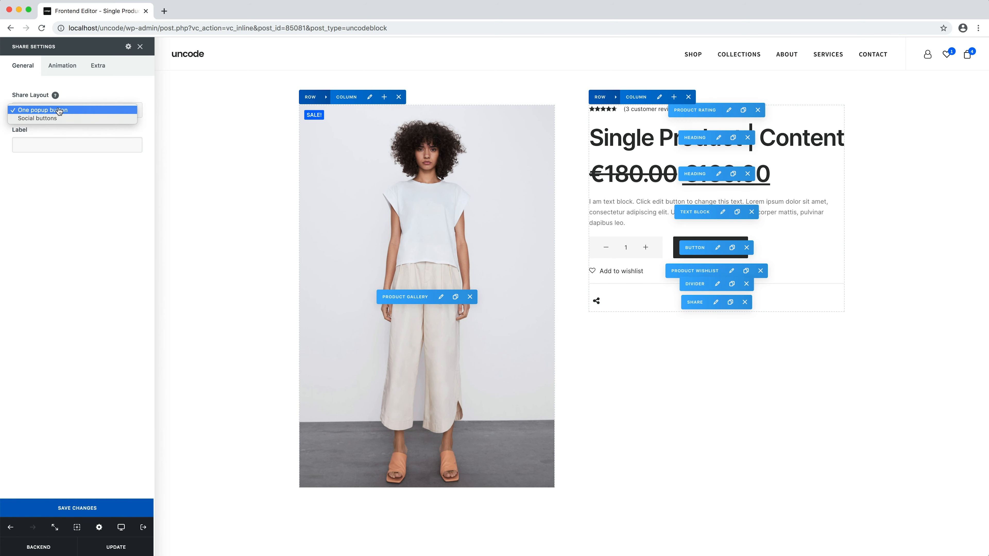
left_click(57, 118)
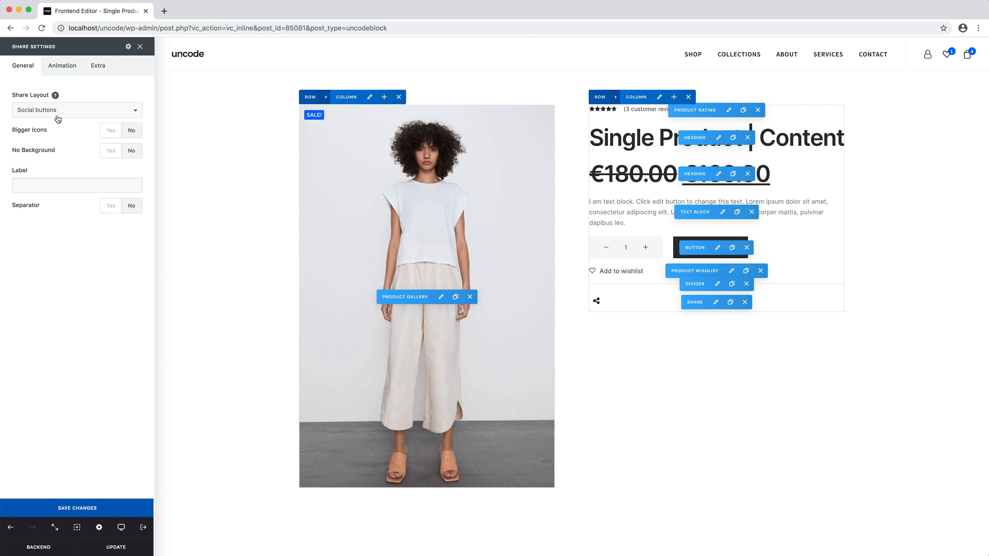
left_click(111, 155)
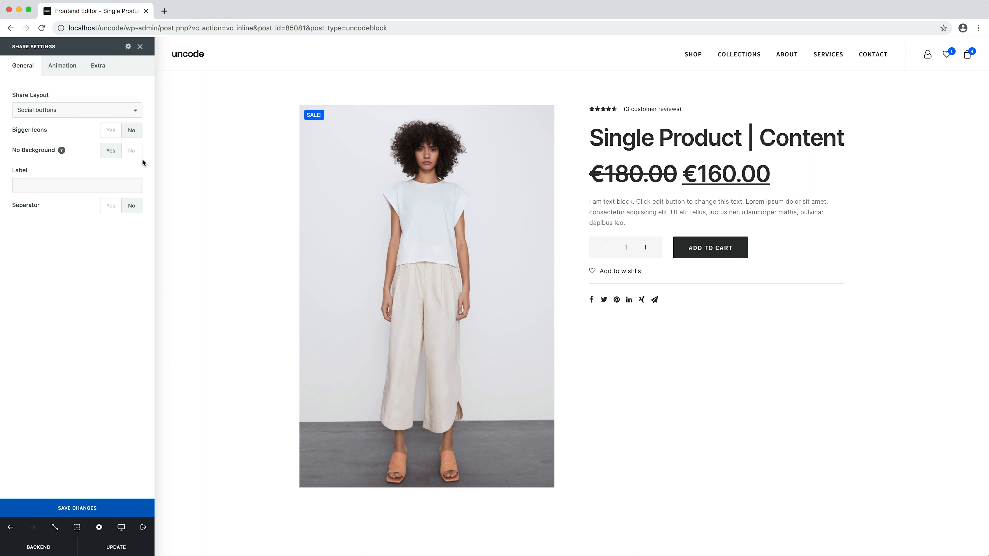
Make the row edge to edge with Content Width Full, left-right, top and bottom padding 0, and Columns Gap 0
left_click(327, 98)
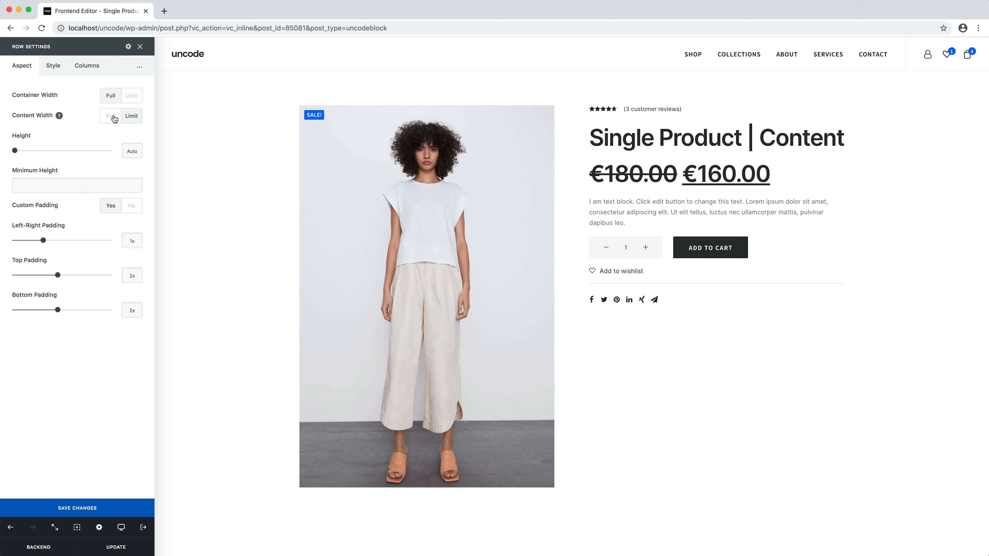
left_click(113, 117)
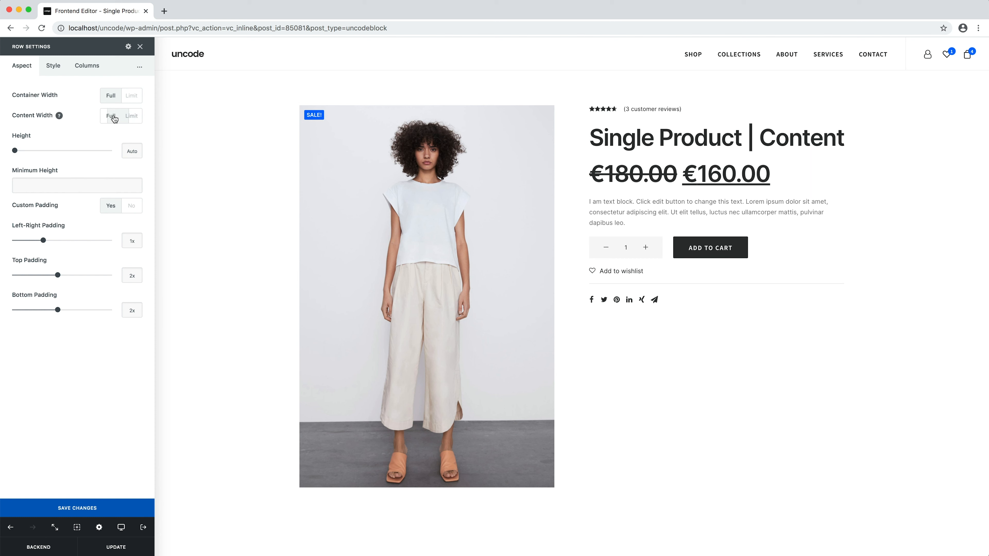
left_click(13, 240)
left_click(13, 275)
left_click(14, 310)
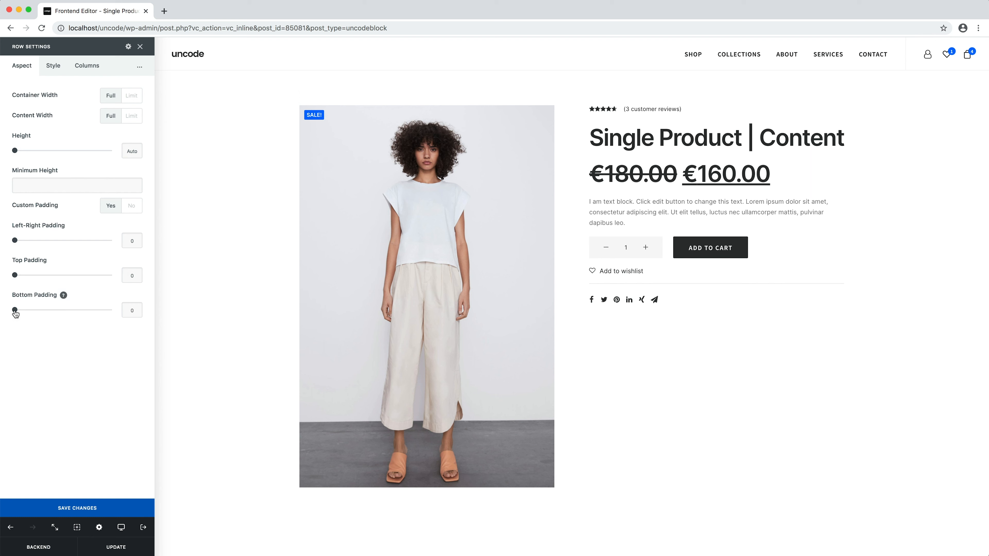
left_click(84, 67)
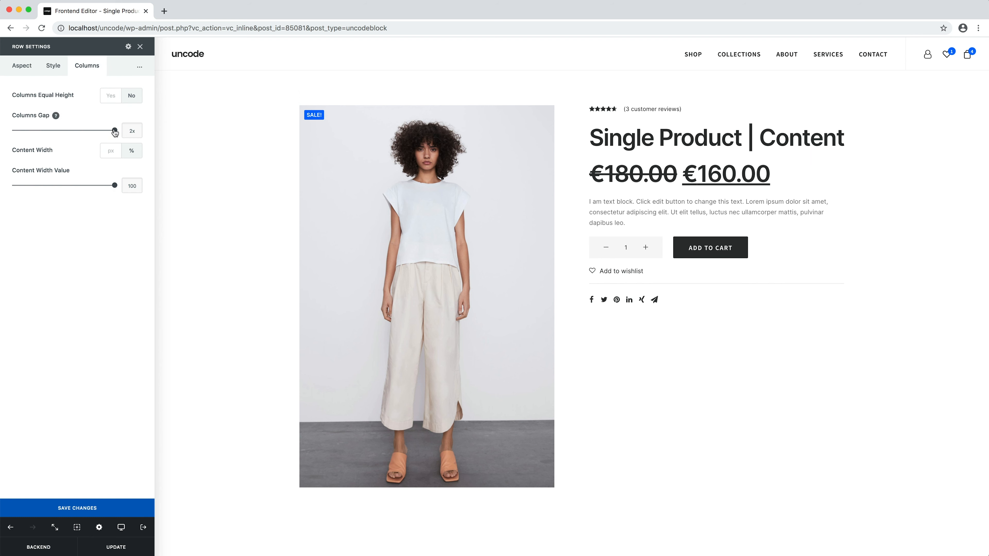
left_click_drag(115, 132, 14, 133)
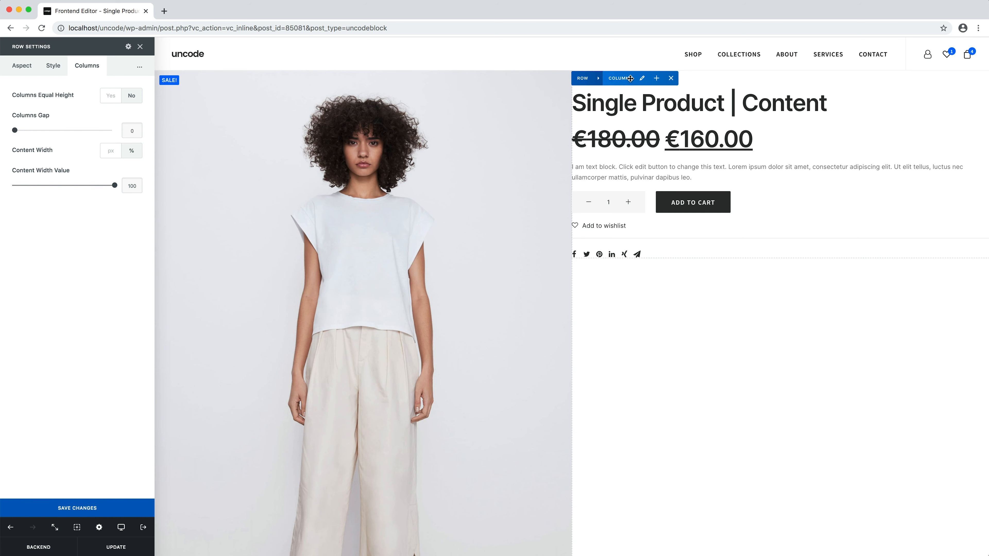
Give the product details column a content width of 500 px, centered text alignment and custom padding of 4x
left_click(641, 84)
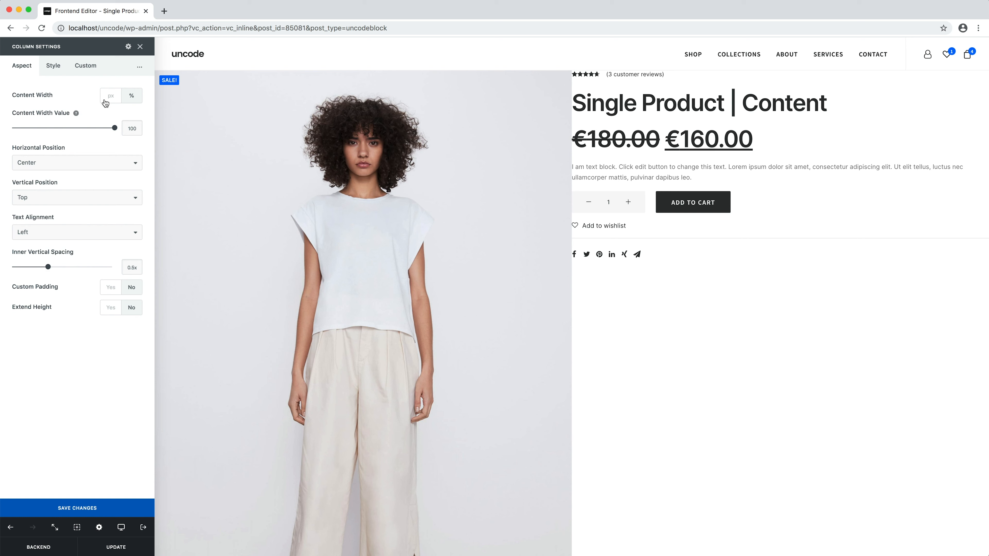
left_click(106, 97)
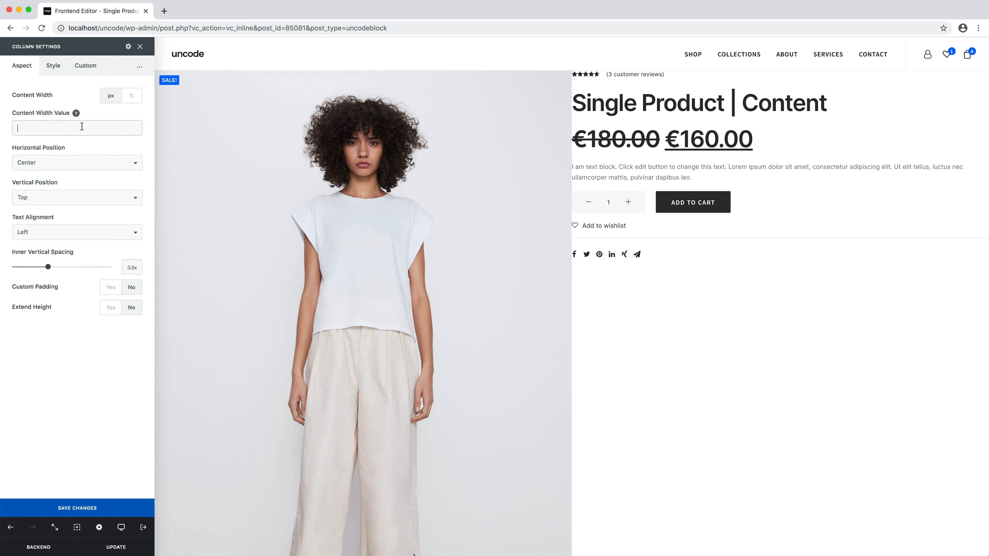
type("500")
left_click(75, 232)
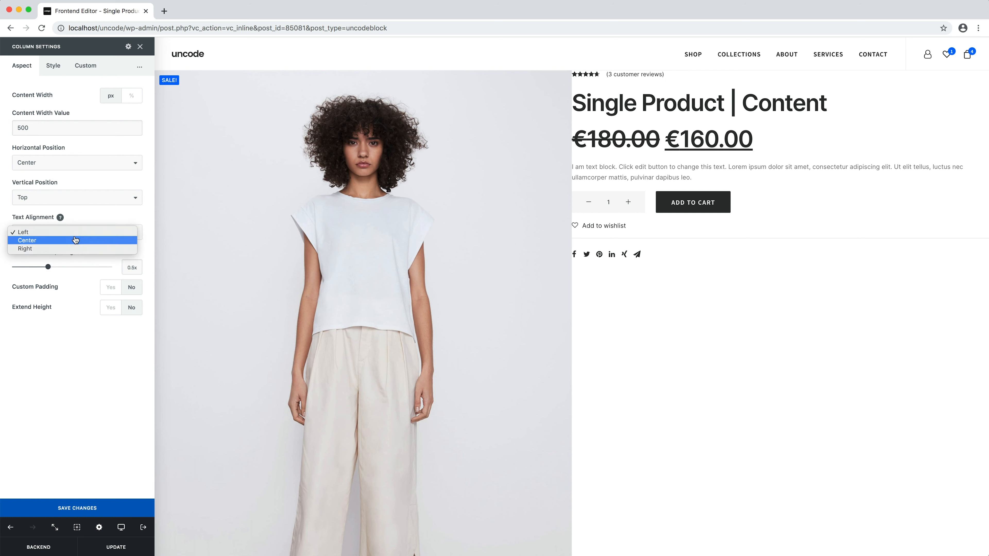
left_click(74, 240)
left_click(110, 290)
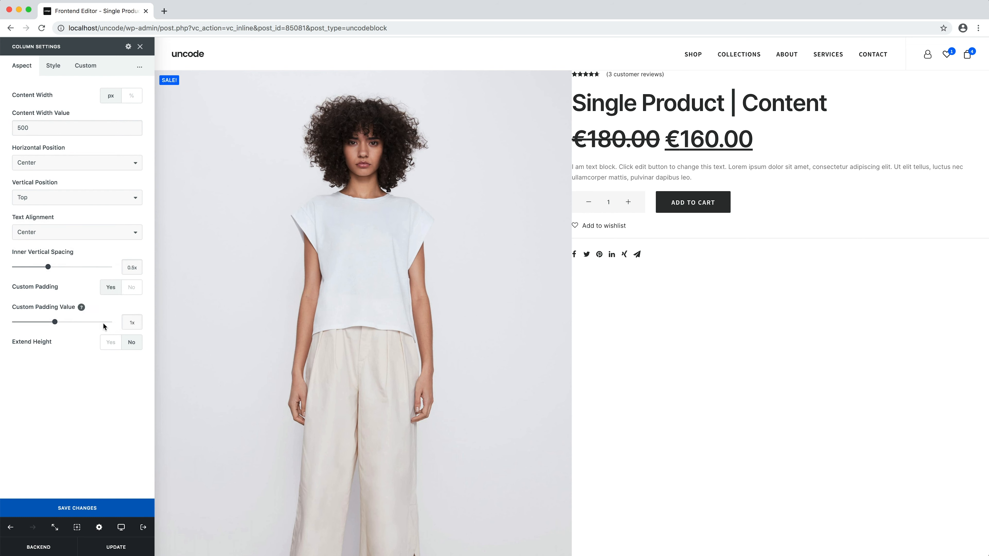
left_click_drag(104, 322, 117, 322)
Make the product details column sticky and save its settings
mouse_move(140, 67)
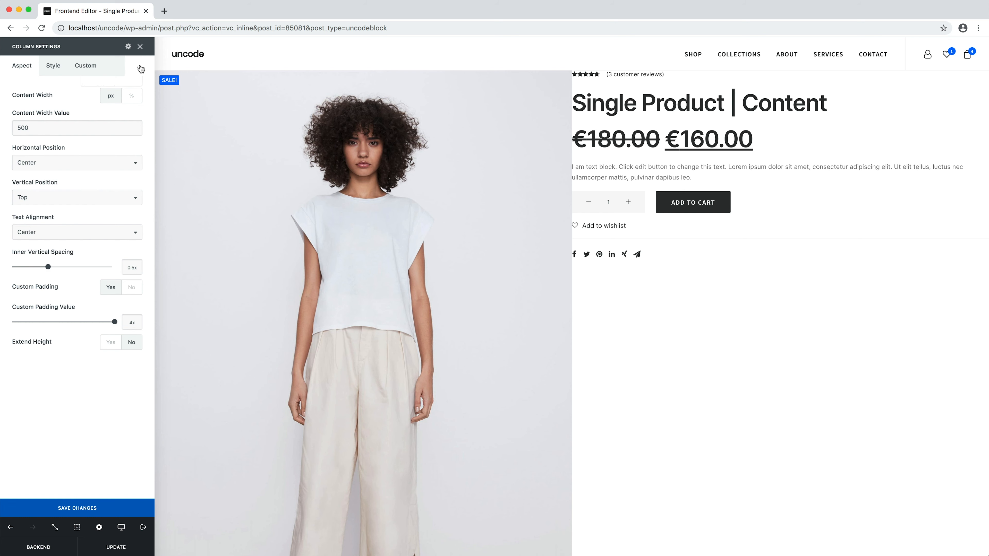
left_click(117, 134)
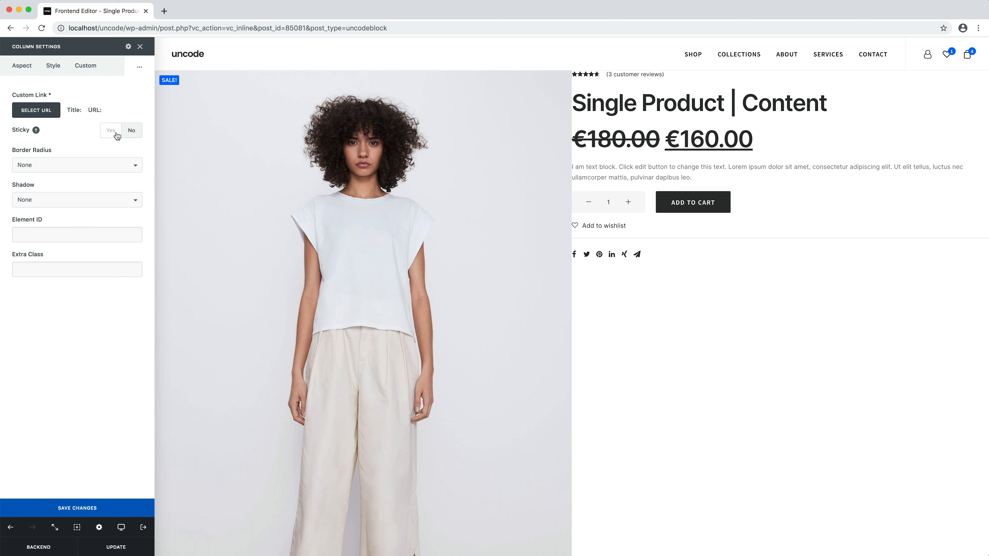
left_click(111, 131)
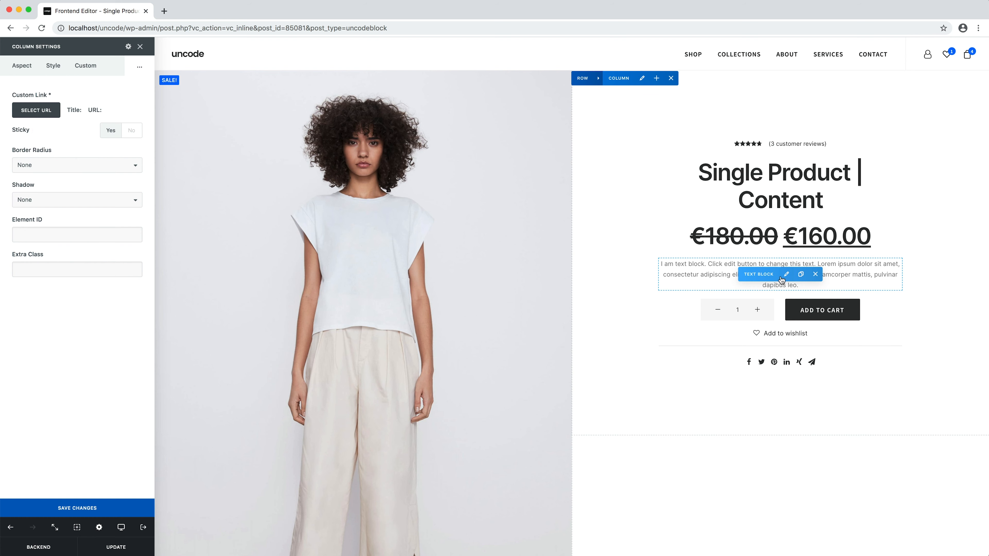
Make the add-to-cart button fluid and update the content block
left_click(782, 309)
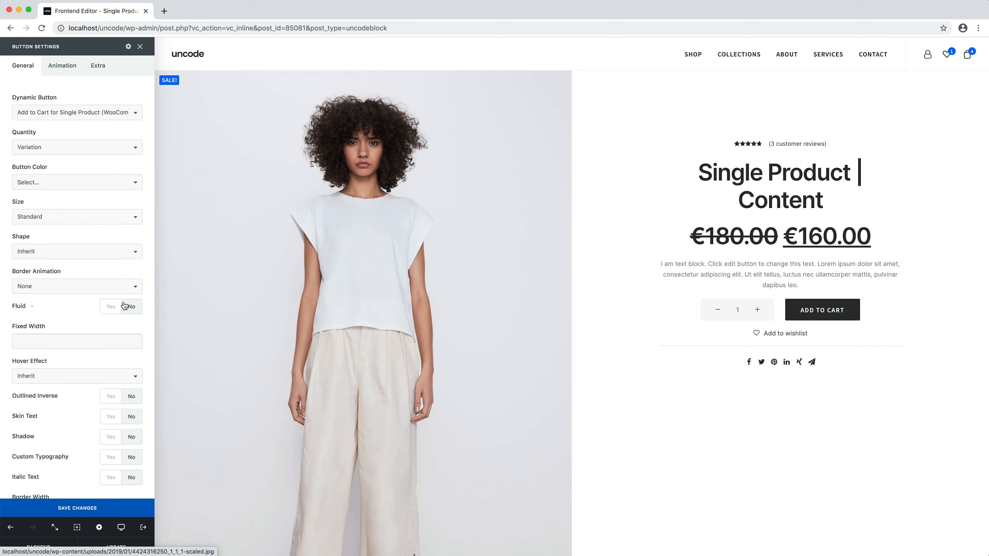
left_click(111, 307)
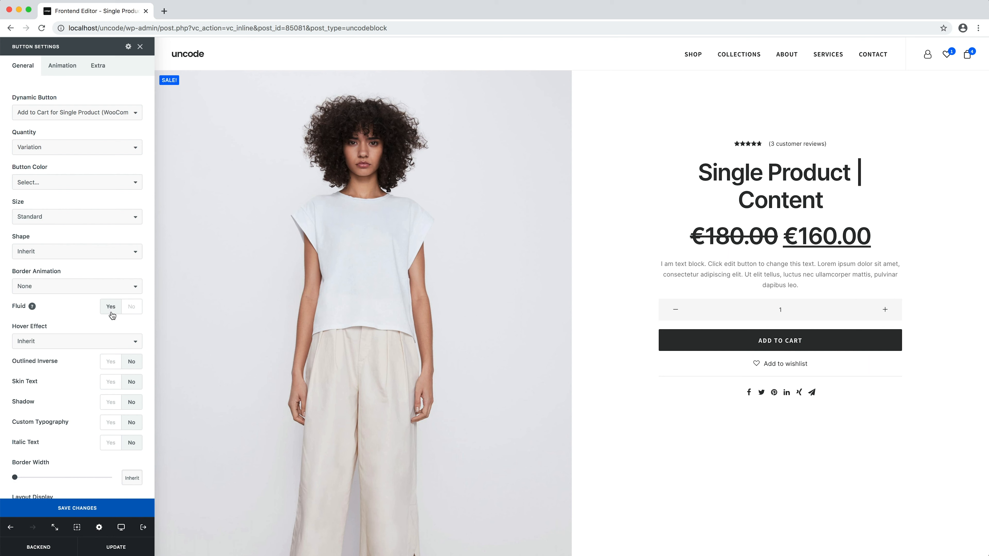
left_click(109, 547)
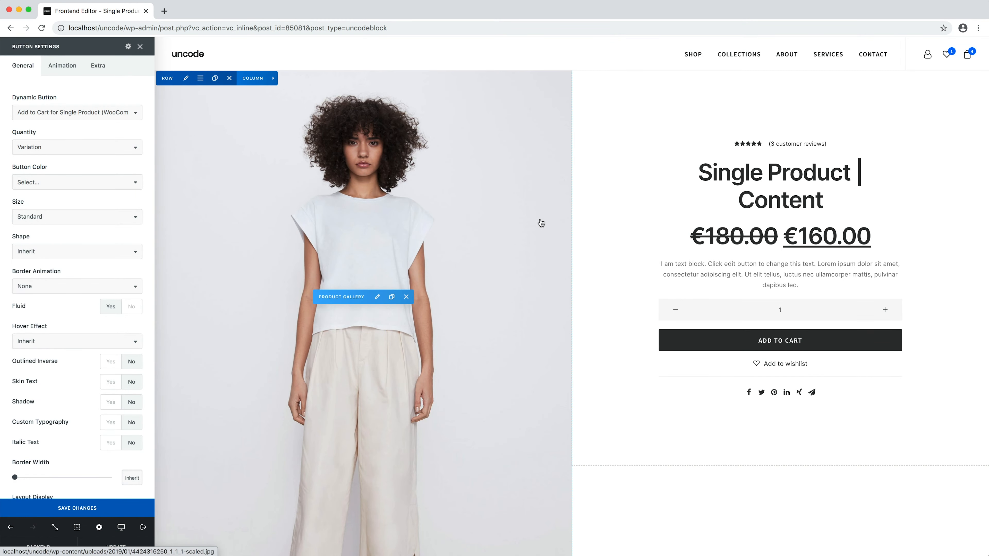
Open the site's Shop page in a new browser tab and switch to it
right_click(688, 60)
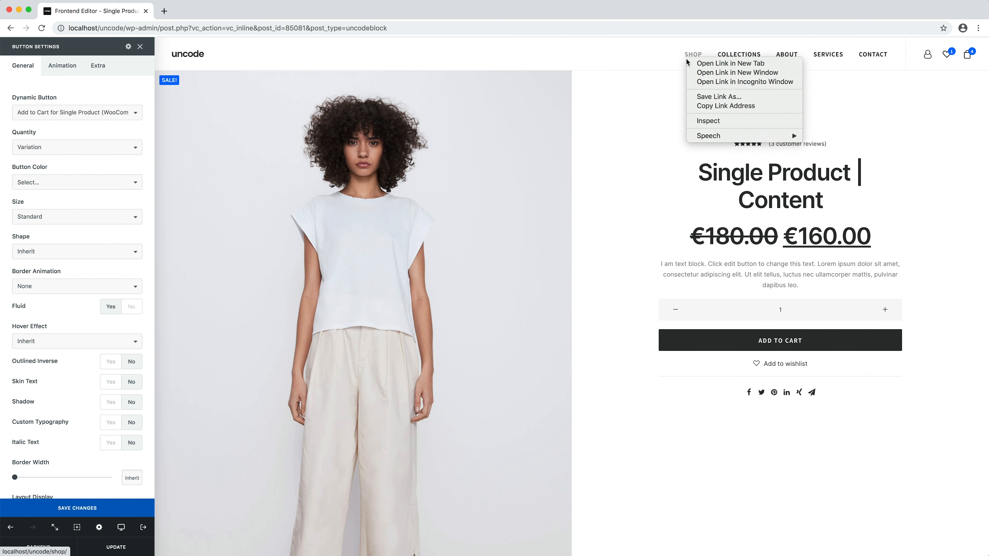
left_click(693, 63)
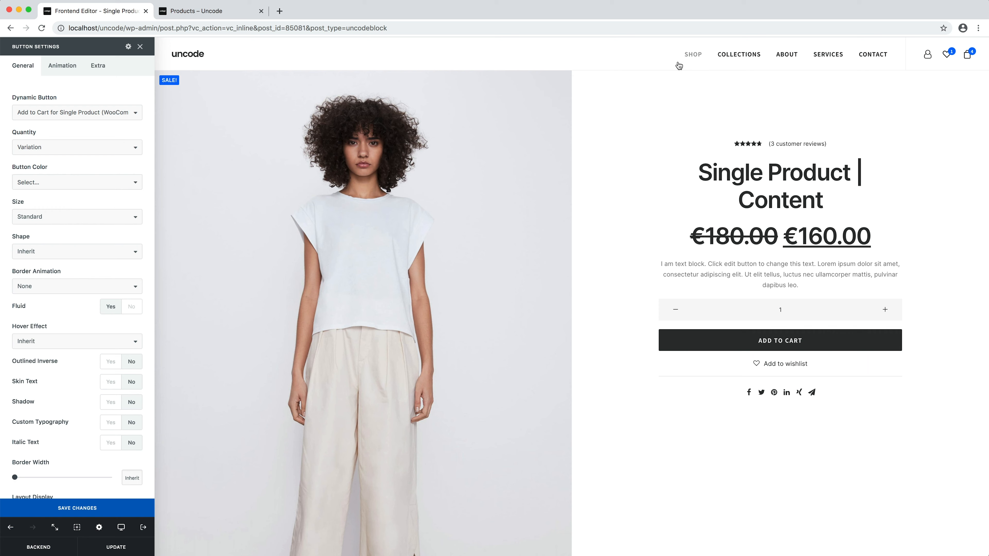
left_click(226, 15)
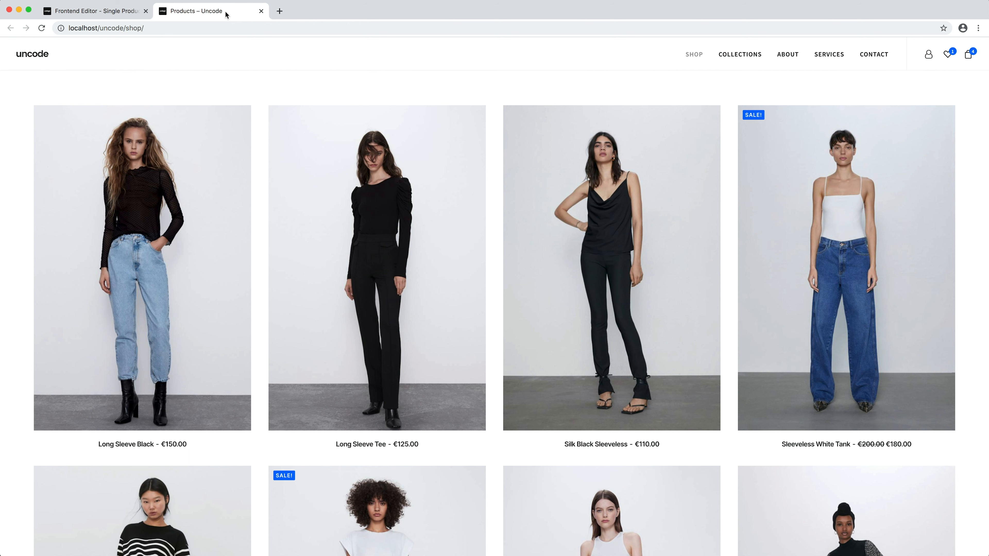
Open the Long Sleeve Black, Long Sleeve Tee and Silk Black Sleeveless products in separate new browser tabs
right_click(217, 125)
left_click(225, 128)
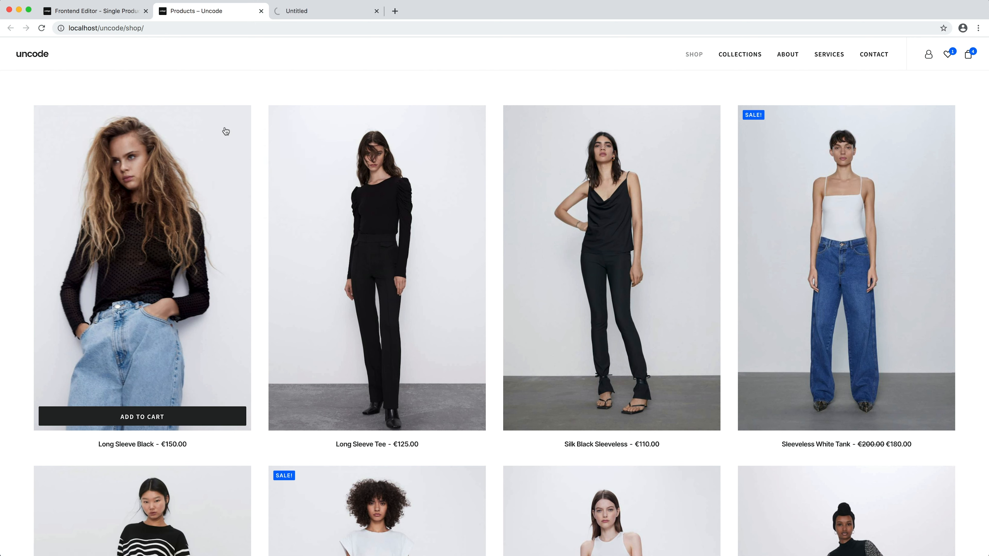
right_click(315, 131)
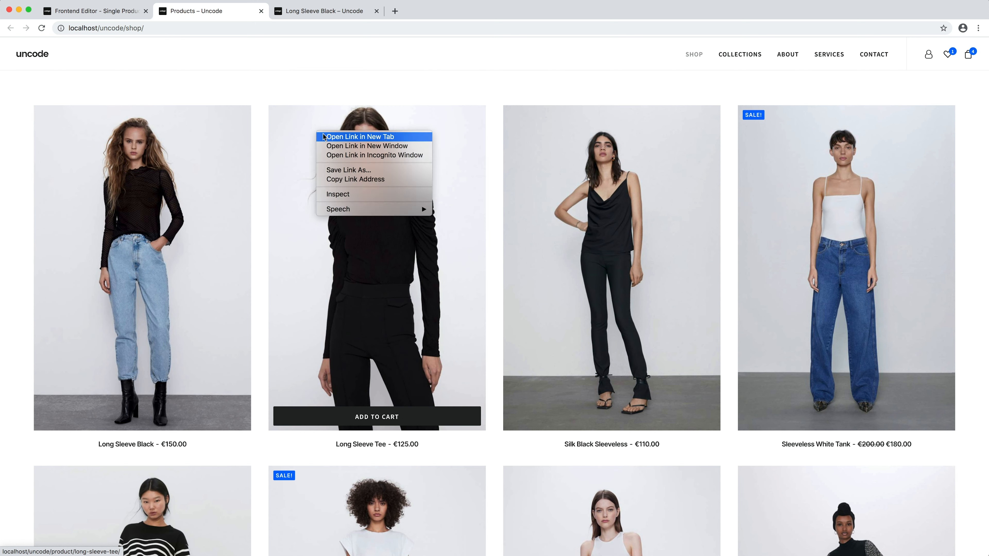
left_click(326, 137)
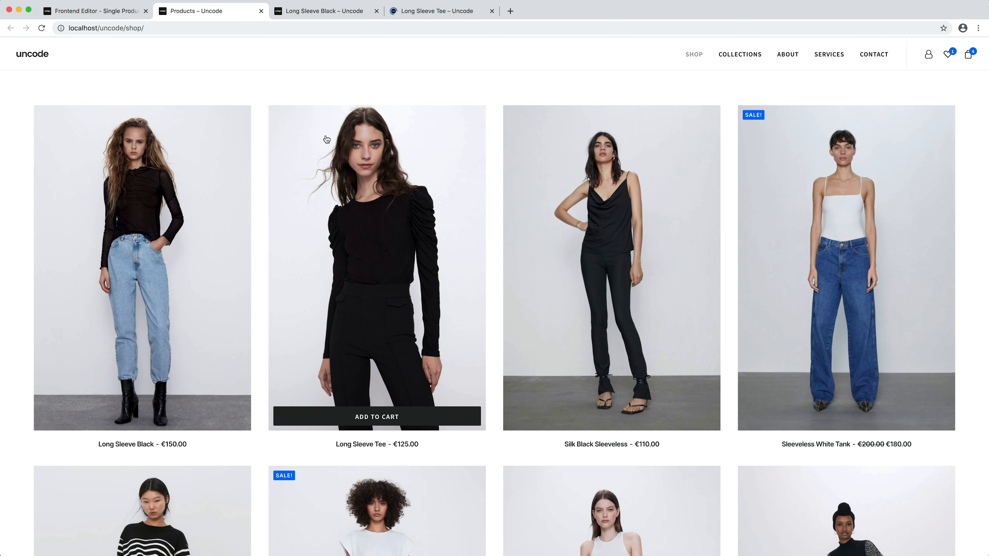
right_click(538, 135)
left_click(539, 135)
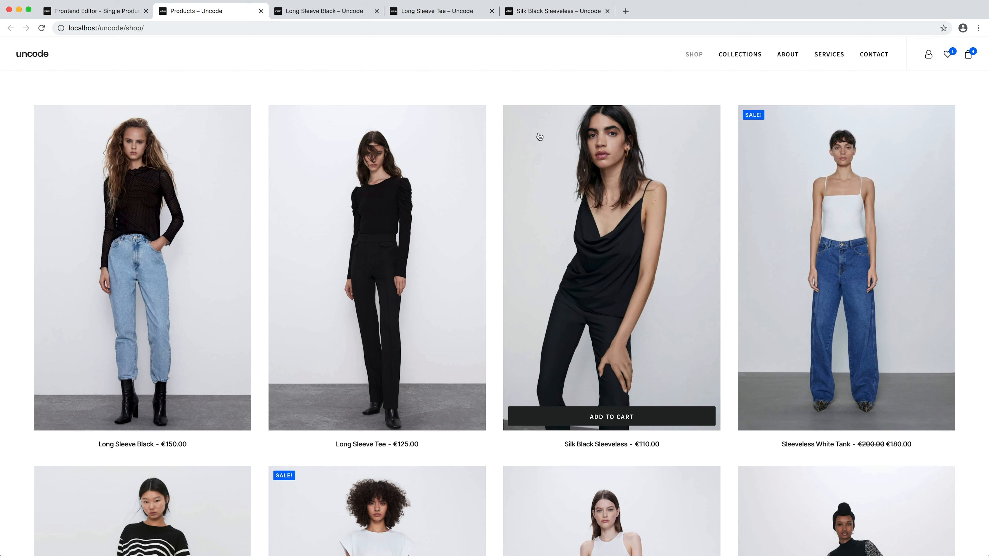
Review the current default layout of the Long Sleeve Black, Long Sleeve Tee and Silk Black Sleeveless product pages
left_click(333, 12)
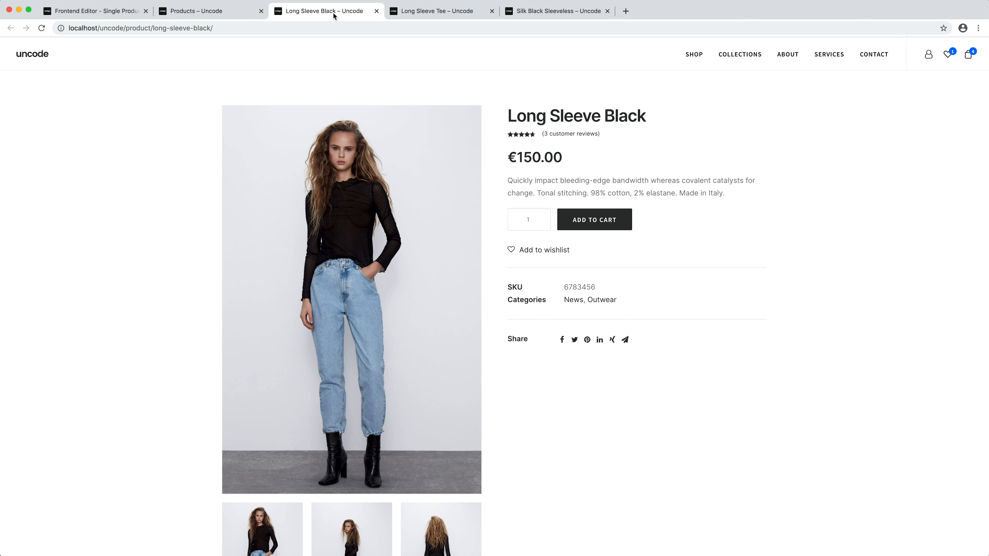
left_click(470, 16)
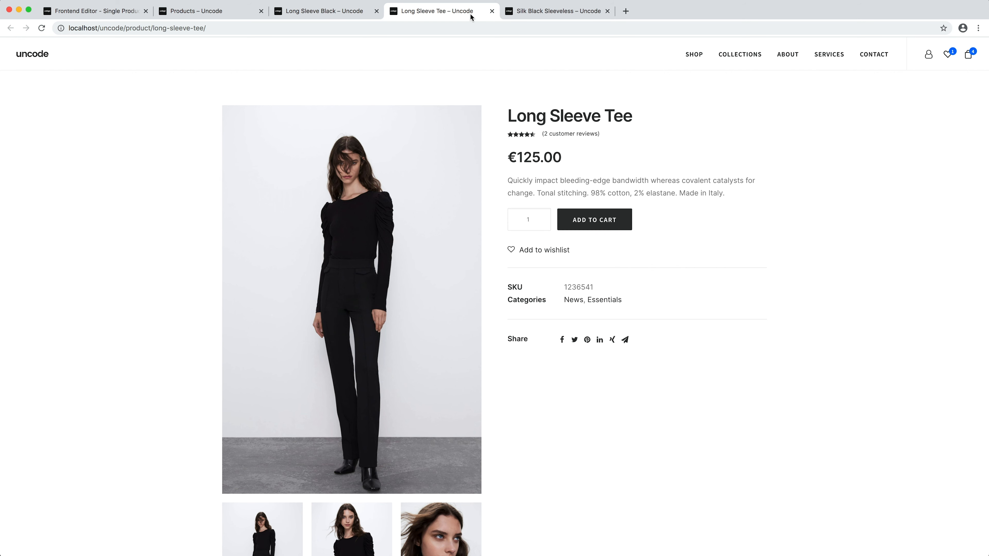
left_click(578, 13)
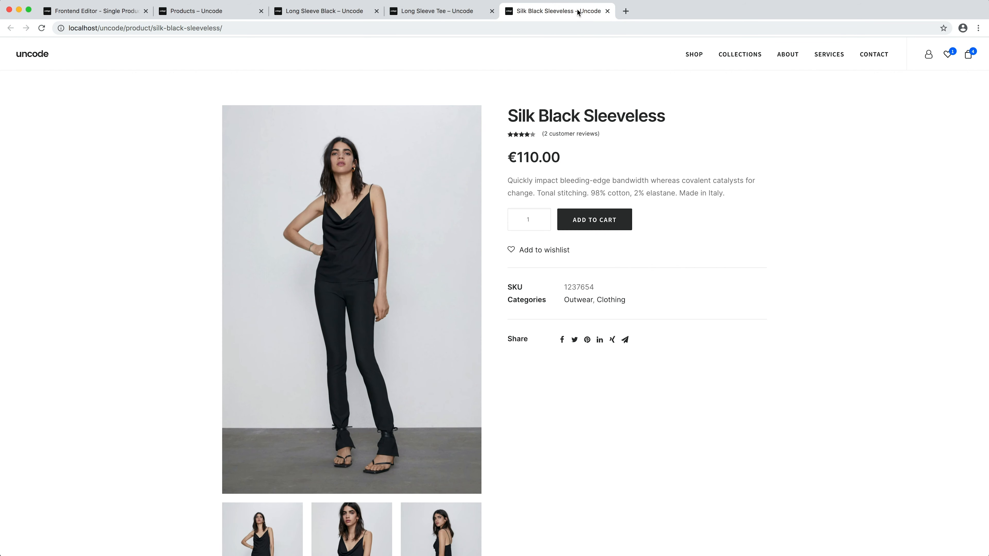
Open Uncode's Theme Options page in a new browser tab and make it the first tab
left_click(625, 10)
type("localhost/uncode/wp-admin/admin.php?page=uncode-options")
key("Return")
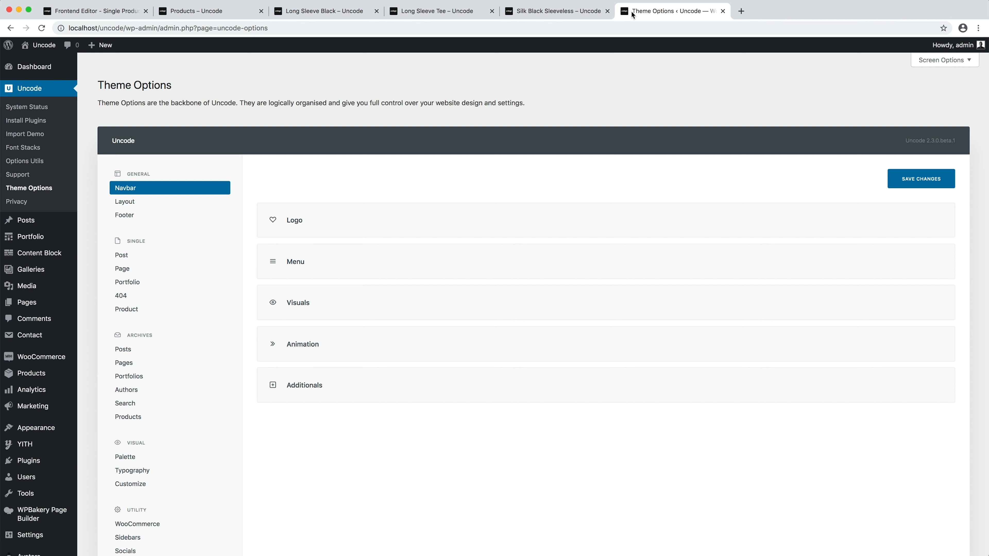
left_click_drag(632, 14, 75, 20)
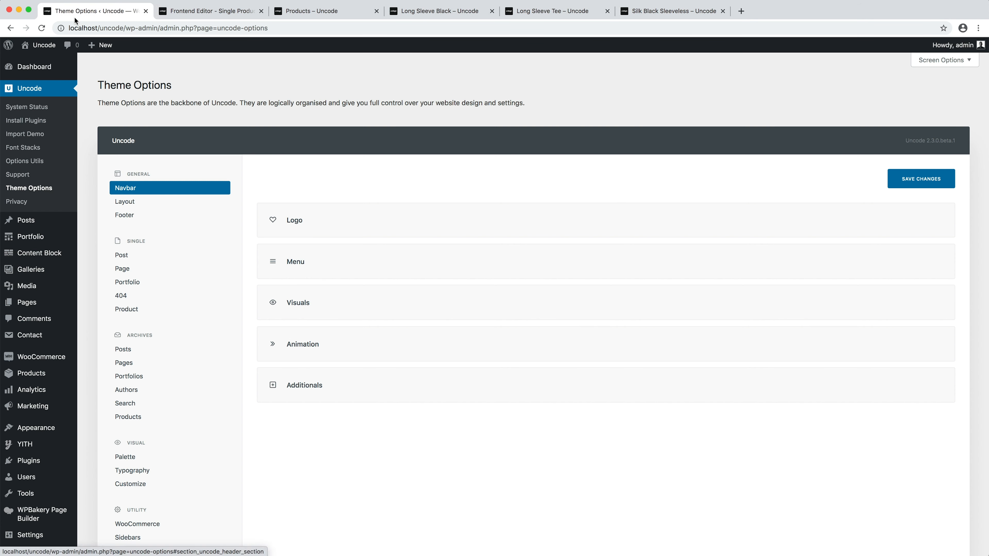
Set the single Product content type to Content Block, assign the "Single Product | Content" block, and save the theme options
left_click(176, 309)
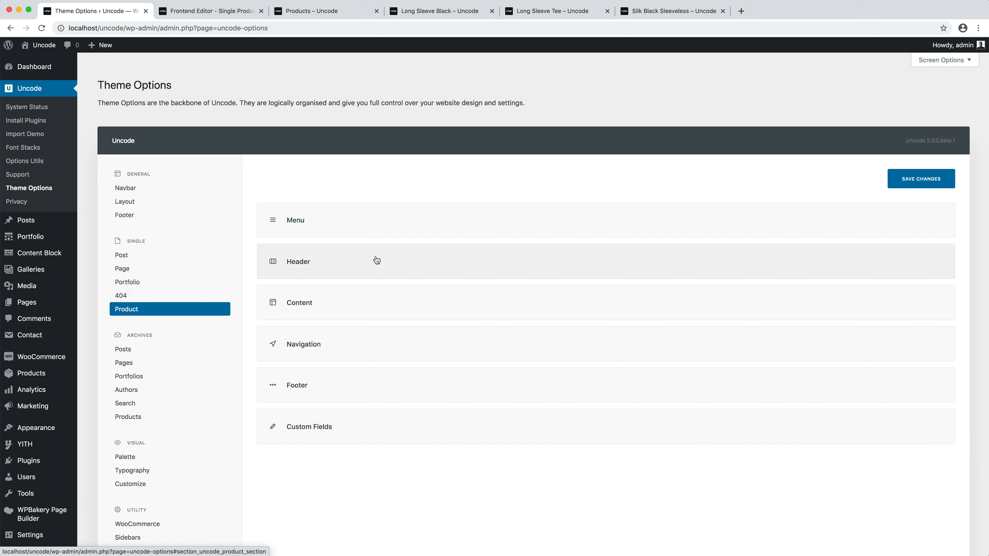
left_click(412, 310)
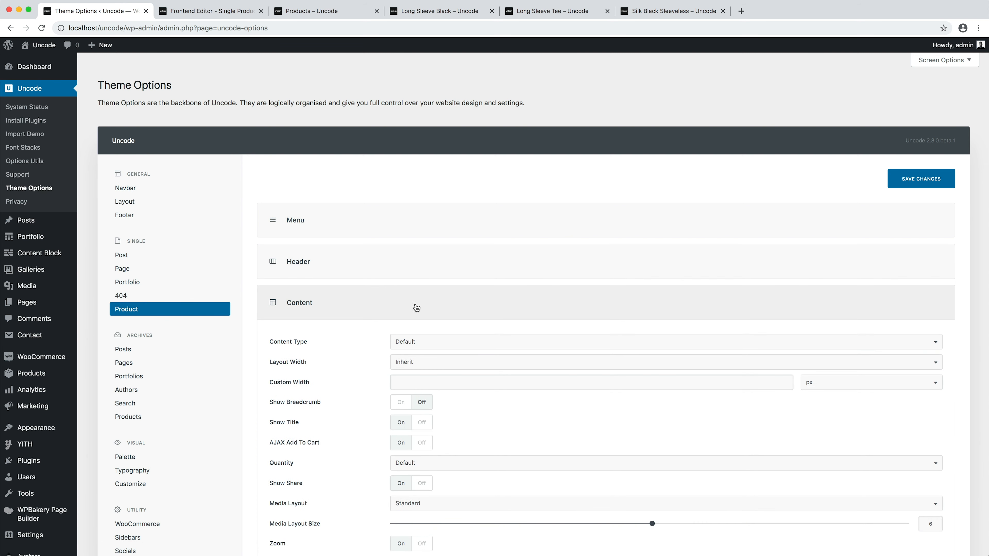
left_click(520, 347)
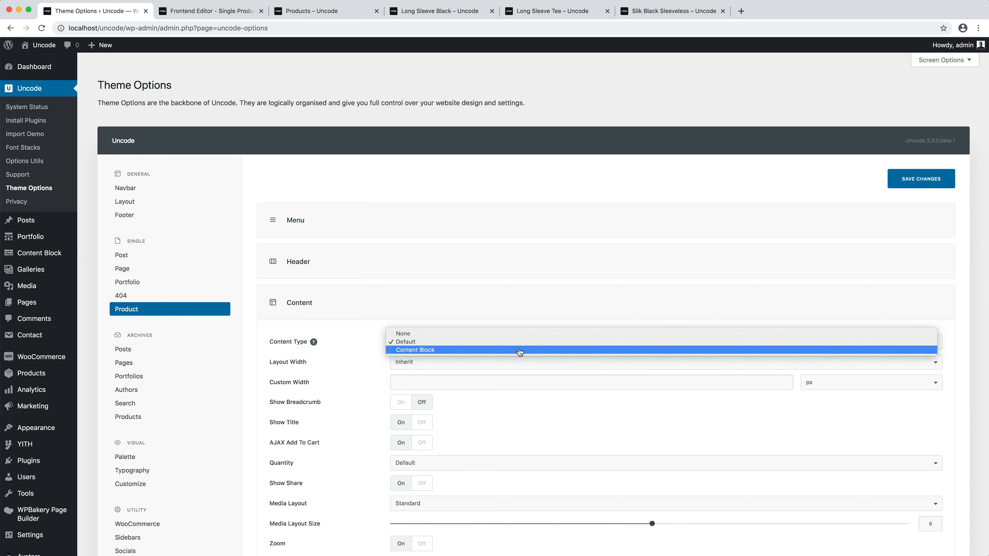
left_click(519, 352)
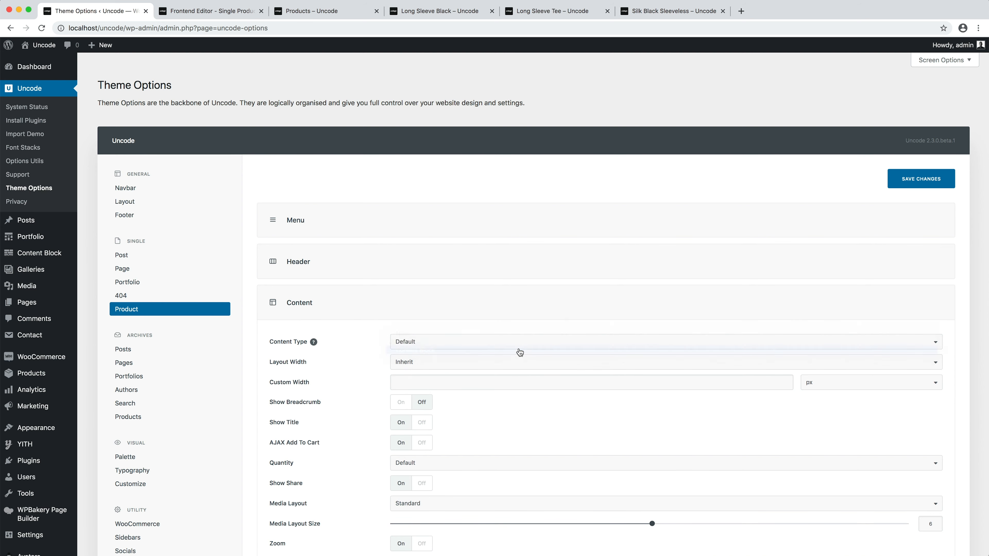
left_click(520, 362)
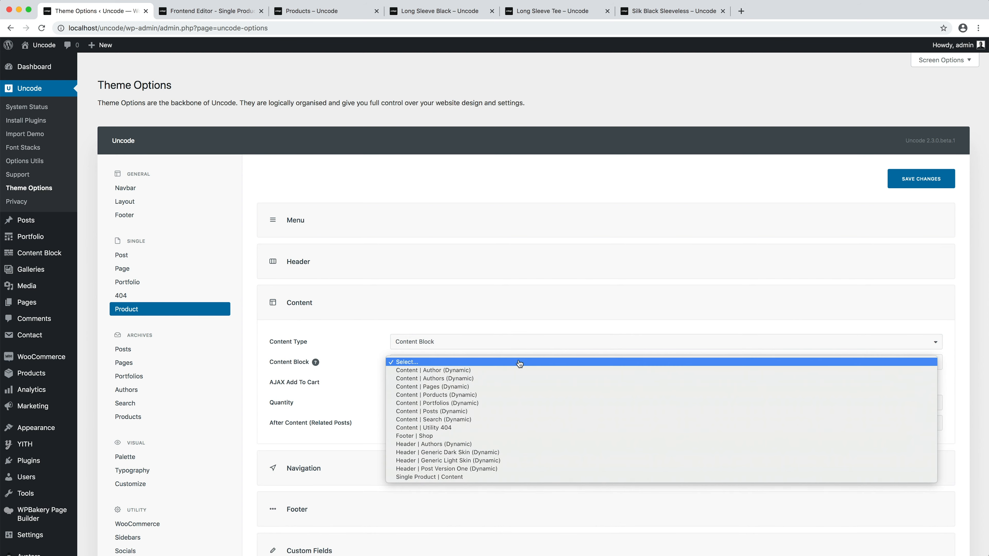
left_click(517, 477)
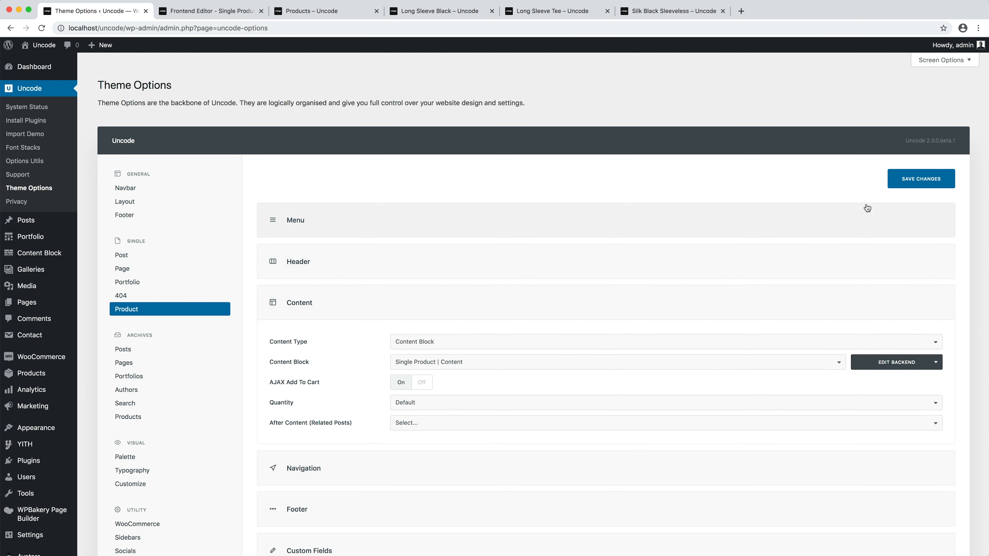
left_click(895, 178)
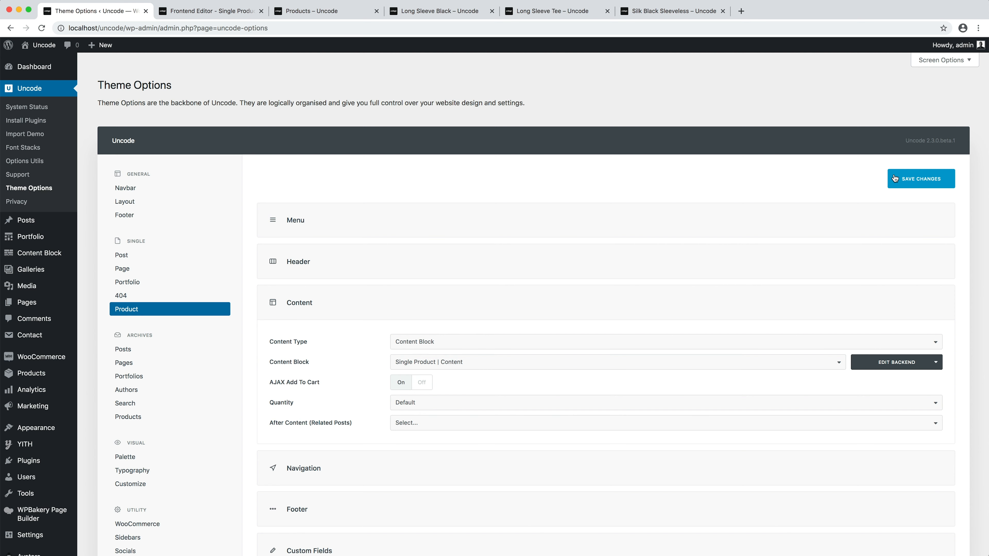
Reload the three open product pages to check the new template, including the sticky details column and gallery on Silk Black Sleeveless
left_click(479, 14)
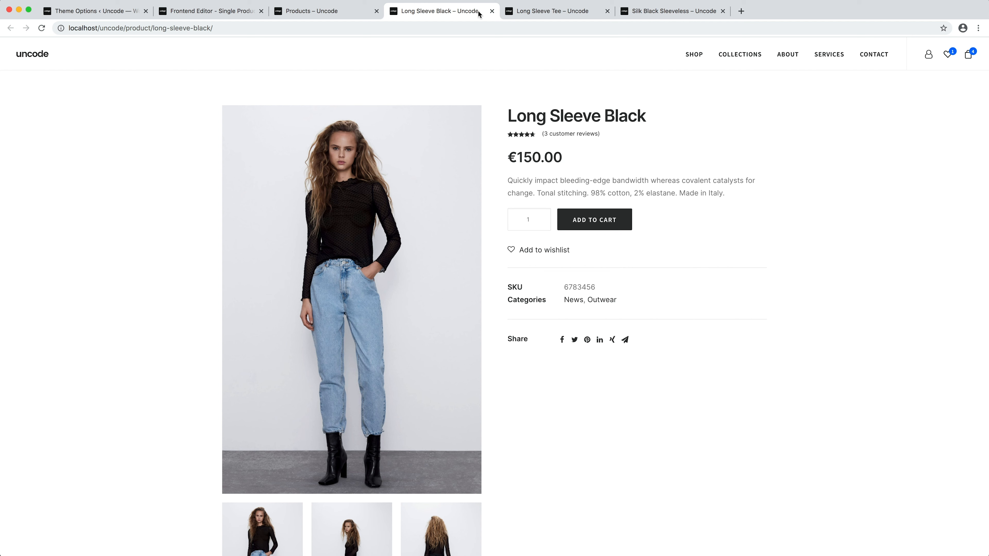
key("super+r")
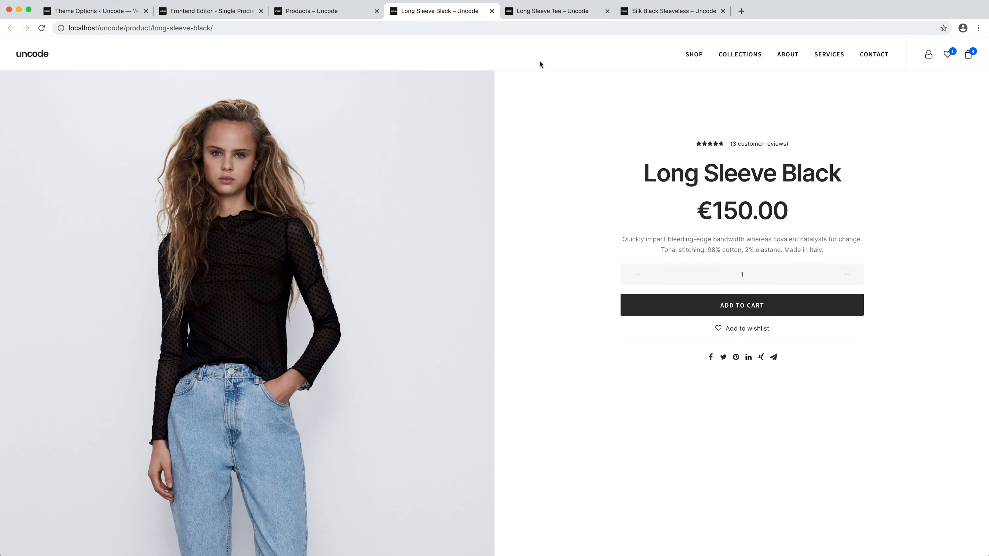
left_click(595, 22)
key("super+r")
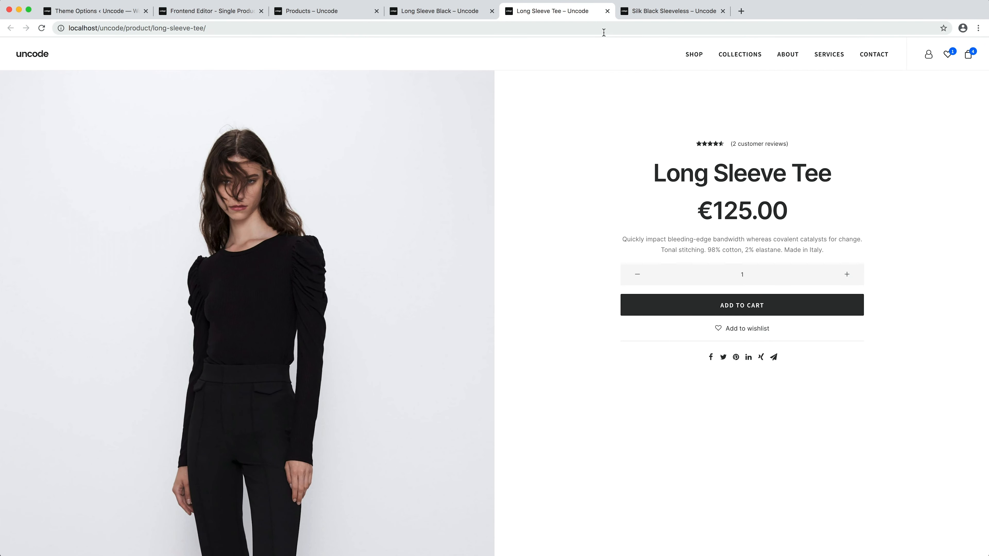
left_click(707, 18)
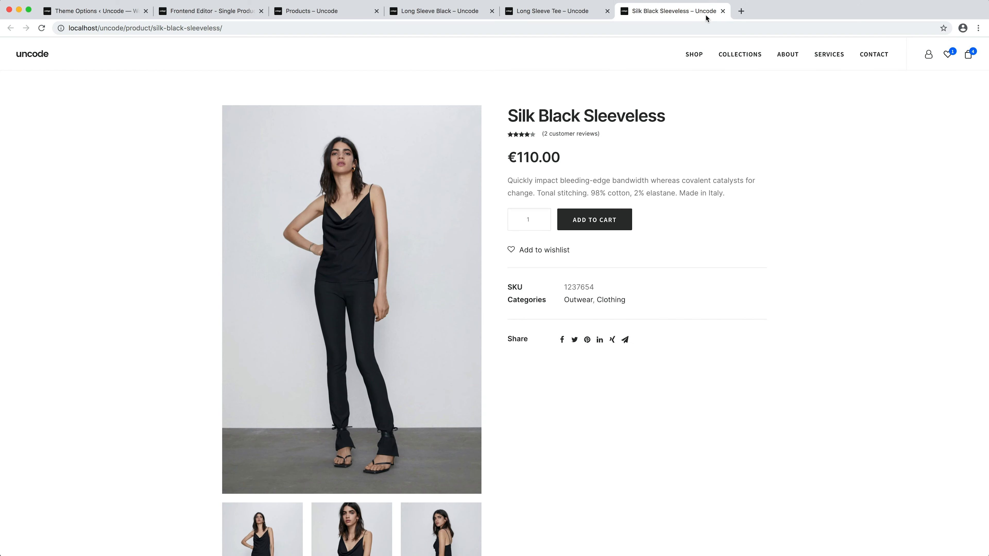
key("super+r")
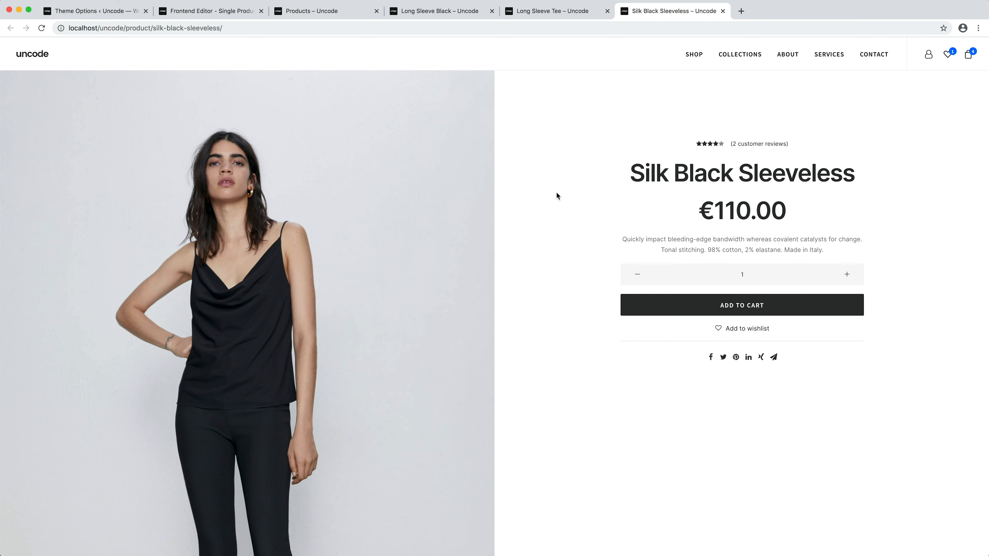
scroll(526, 349, "down", 2)
scroll(526, 347, "down", 5)
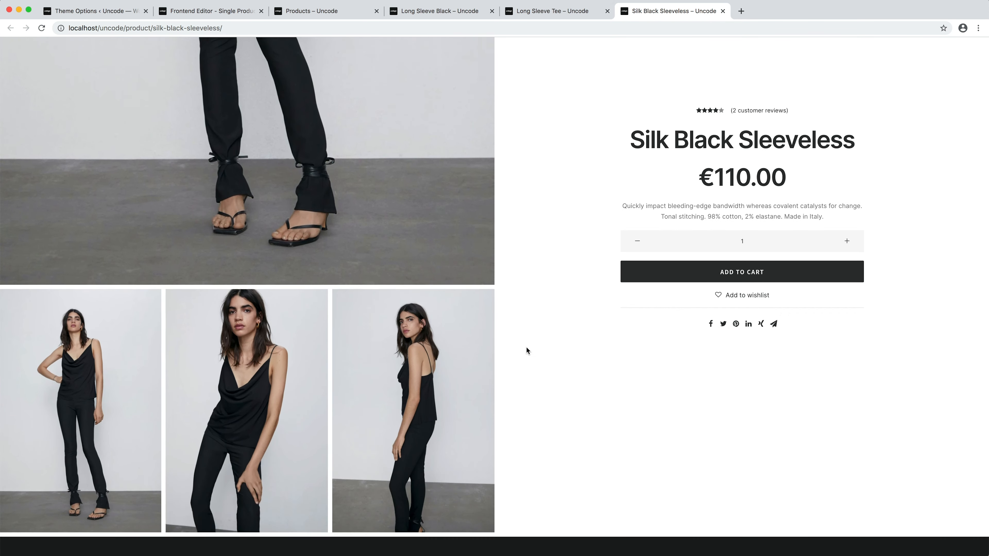
Test the gallery thumbnail carousel on the Silk Black Sleeveless page by browsing the thumbnails and switching the main image
left_click(485, 400)
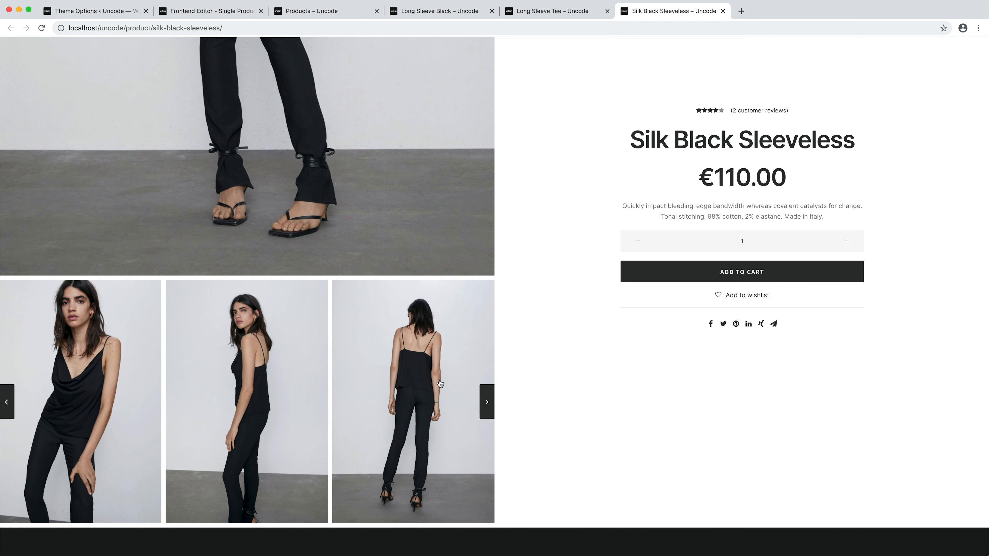
left_click(262, 377)
left_click(410, 368)
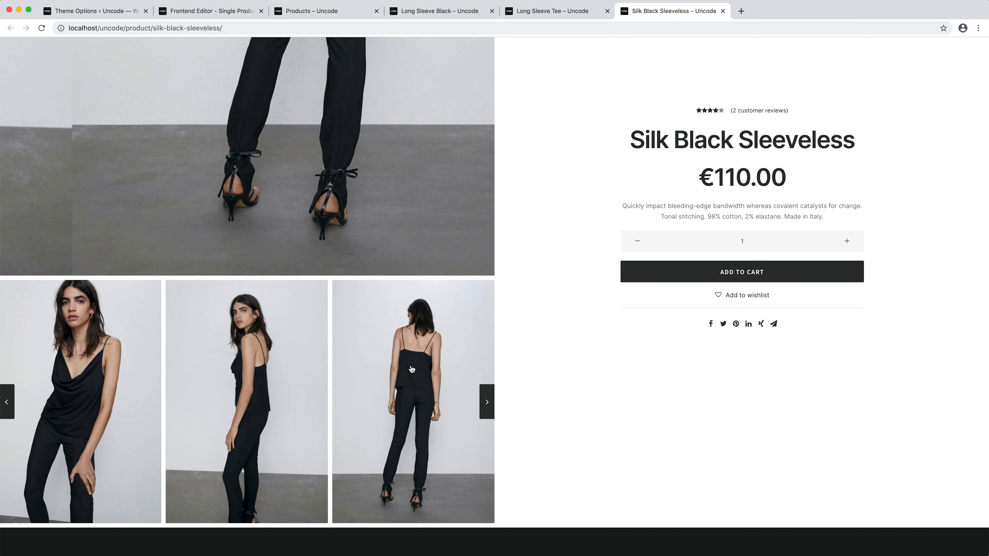
scroll(410, 369, "up", 5)
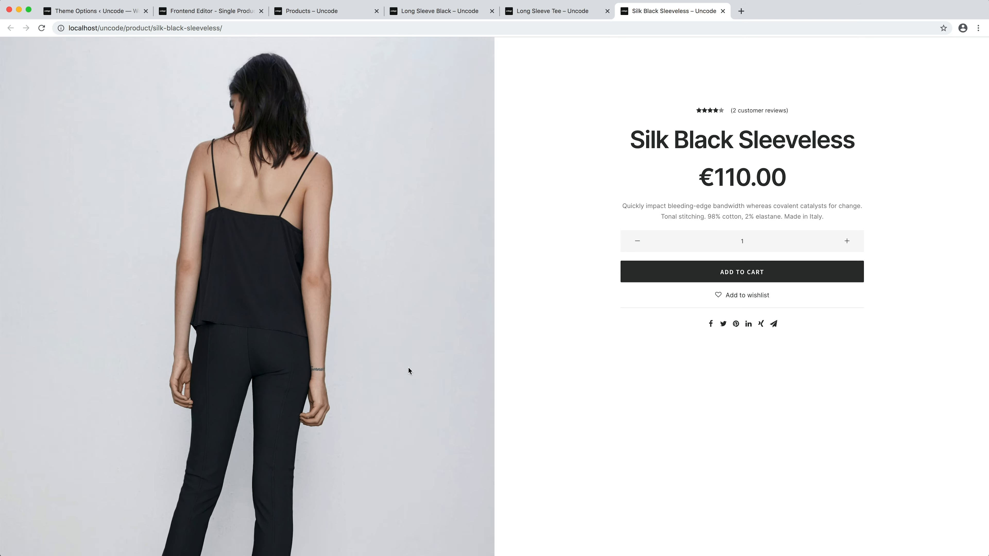
scroll(409, 368, "down", 8)
left_click(284, 412)
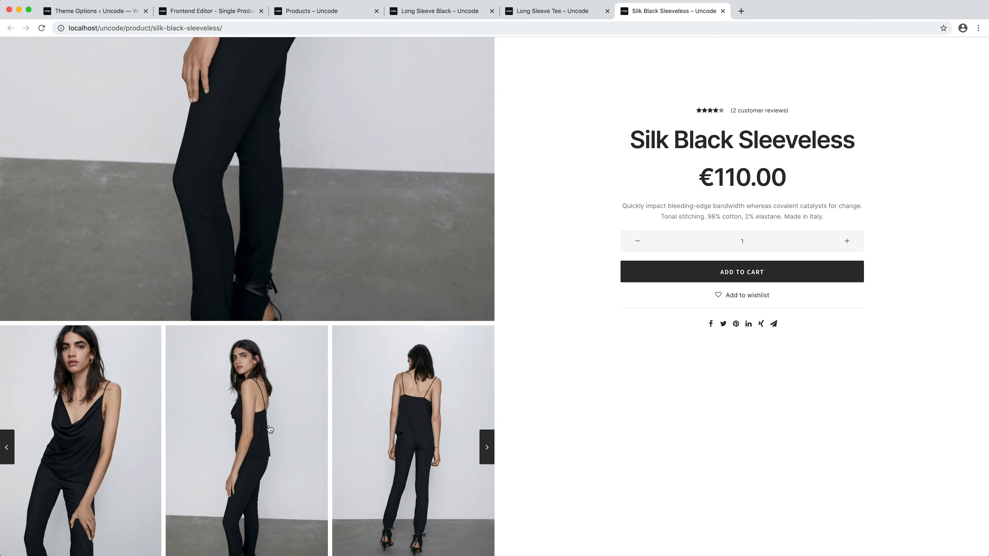
scroll(269, 426, "up", 8)
scroll(269, 426, "down", 8)
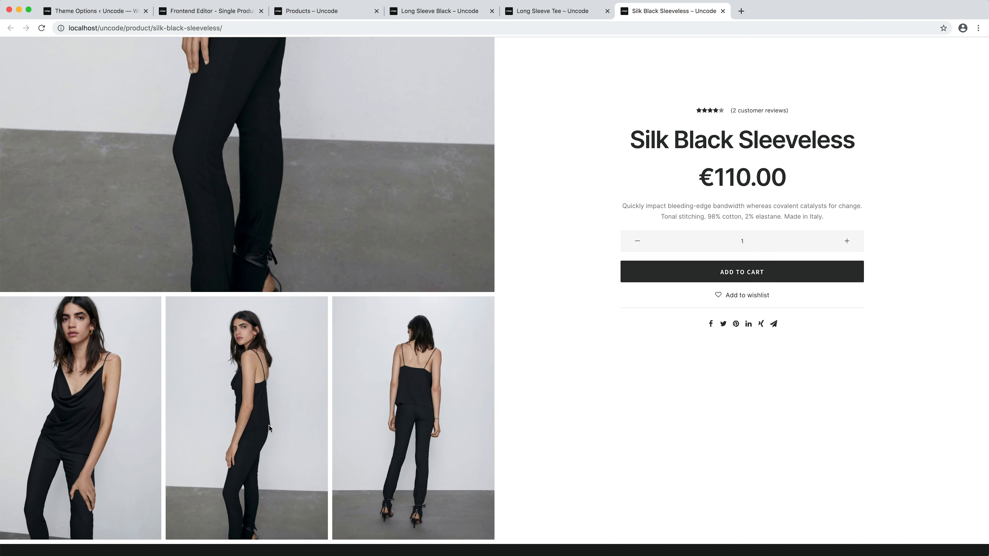
mouse_move(446, 415)
left_click(486, 422)
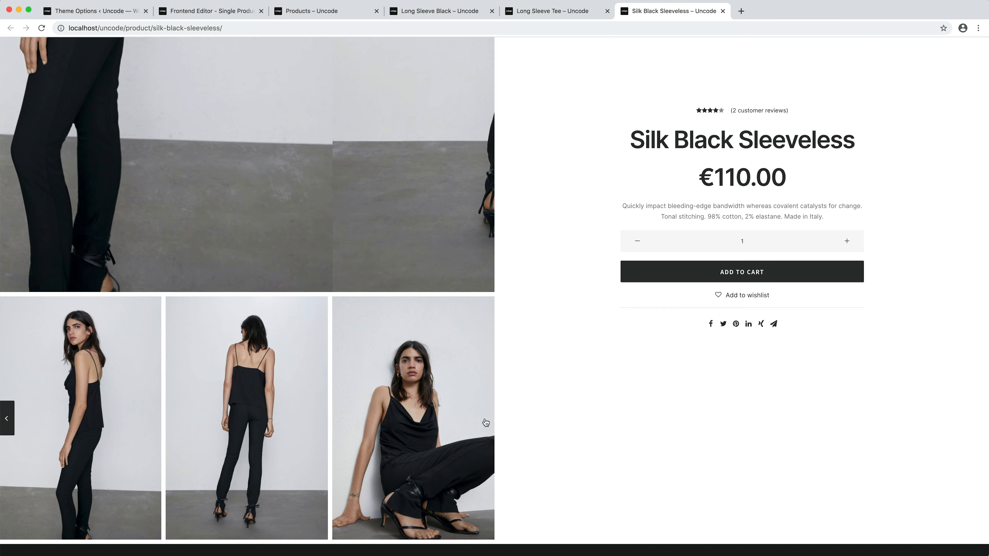
scroll(429, 420, "up", 10)
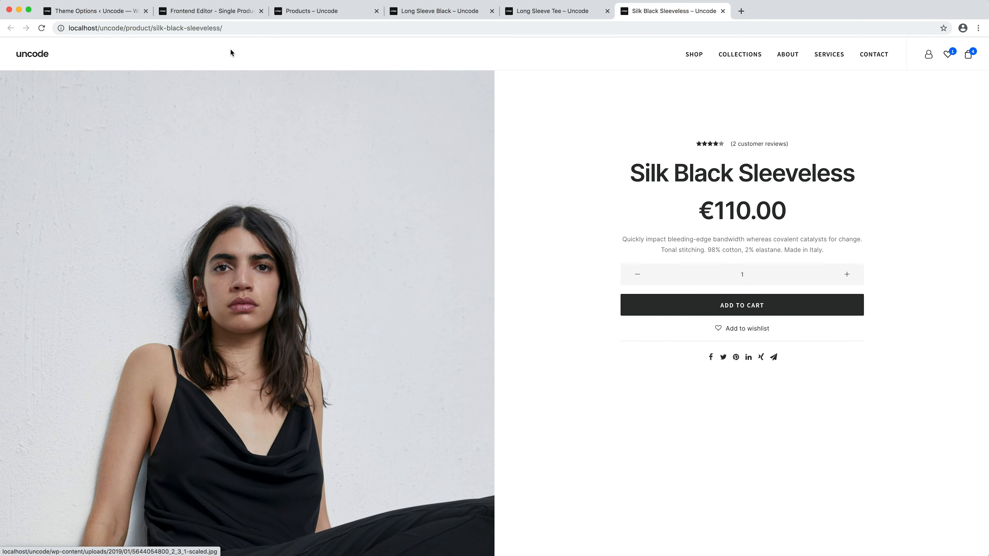
Set the Product Gallery layout to Stack in the Single Product content block and update the block
left_click(220, 10)
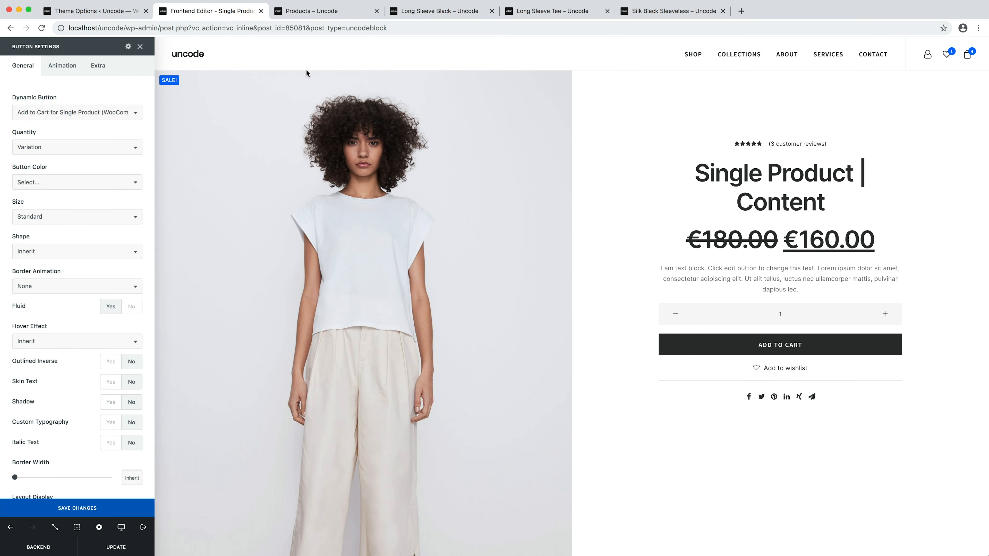
left_click(377, 297)
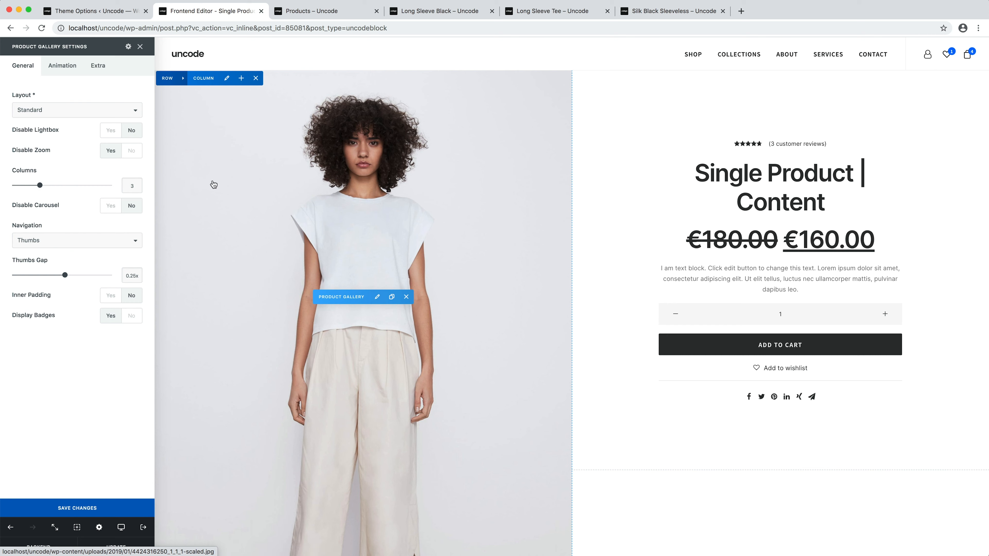
left_click(121, 114)
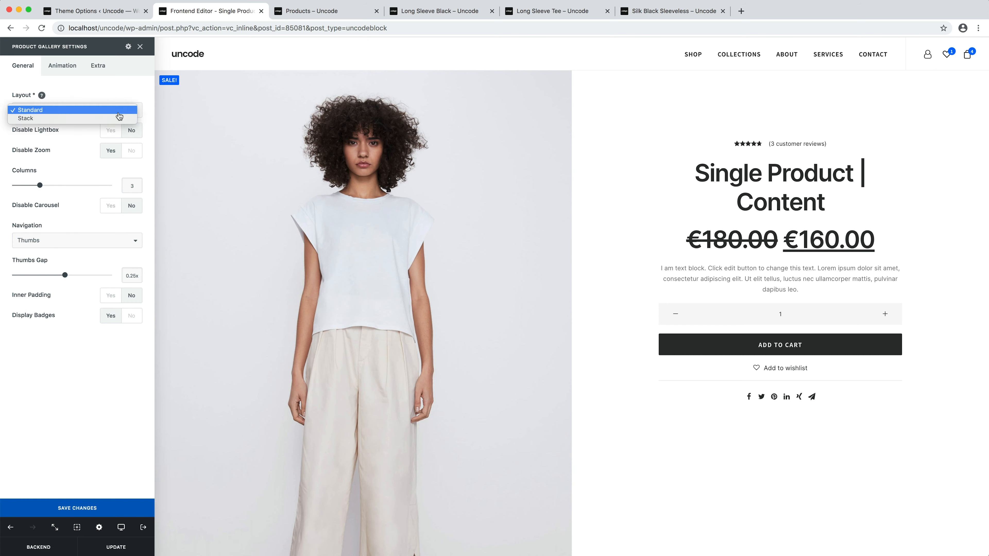
left_click(117, 118)
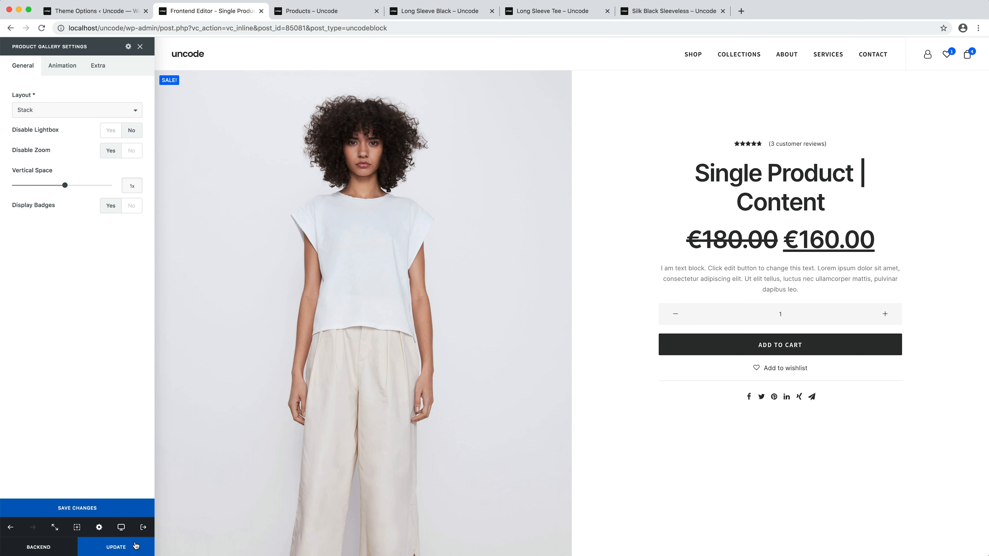
left_click(135, 546)
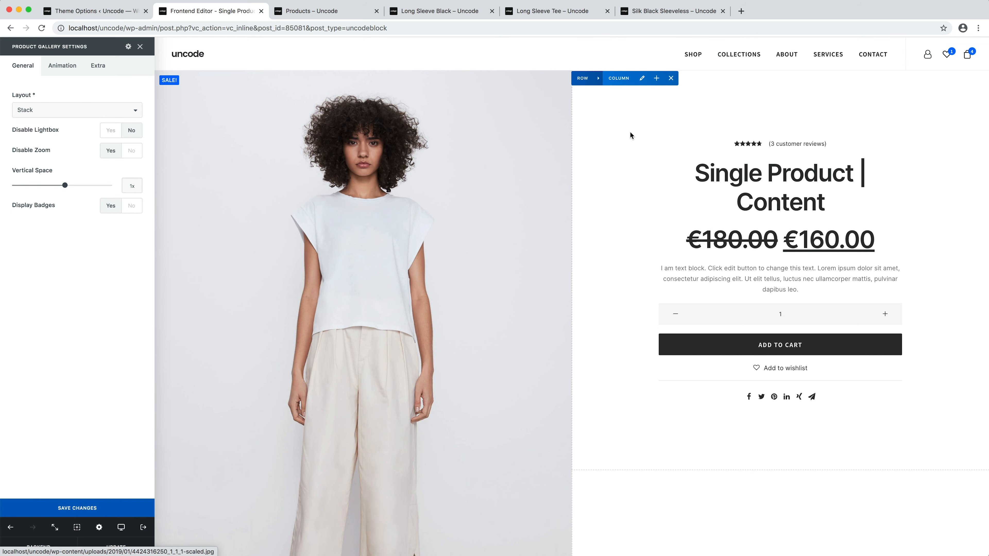
Check the stacked gallery and sticky details column along the Silk Black Sleeveless product page
left_click(689, 18)
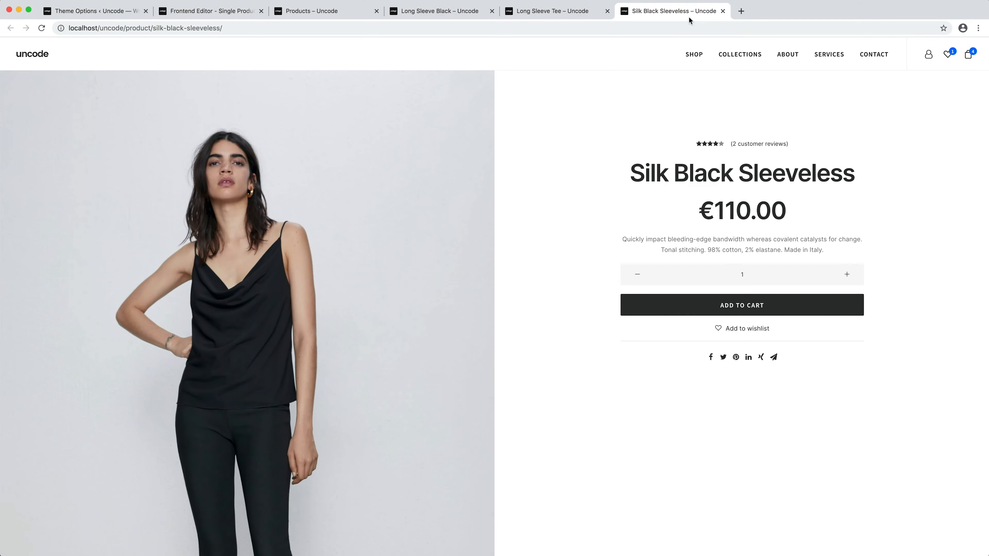
scroll(558, 204, "down", 10)
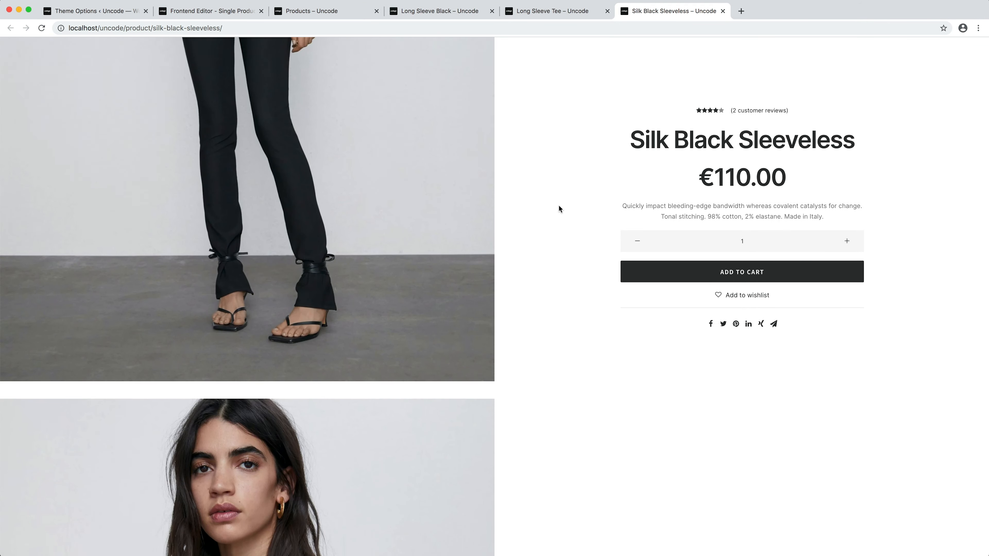
scroll(558, 204, "down", 10)
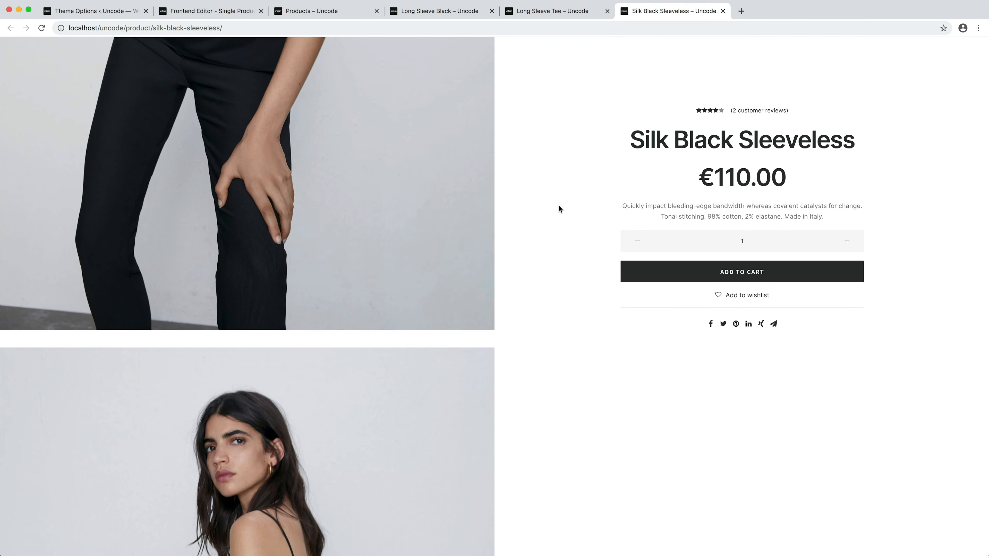
scroll(559, 207, "down", 10)
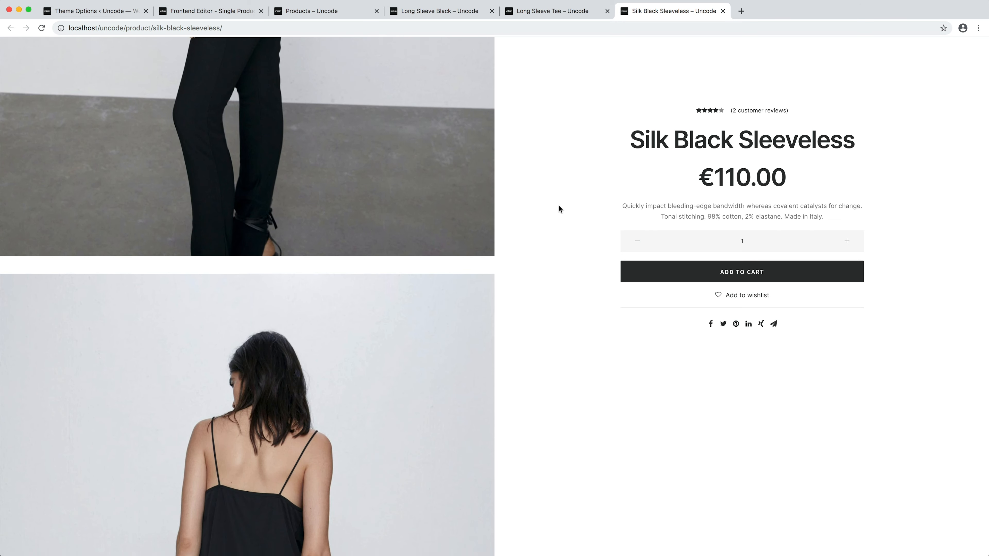
scroll(558, 208, "up", 20)
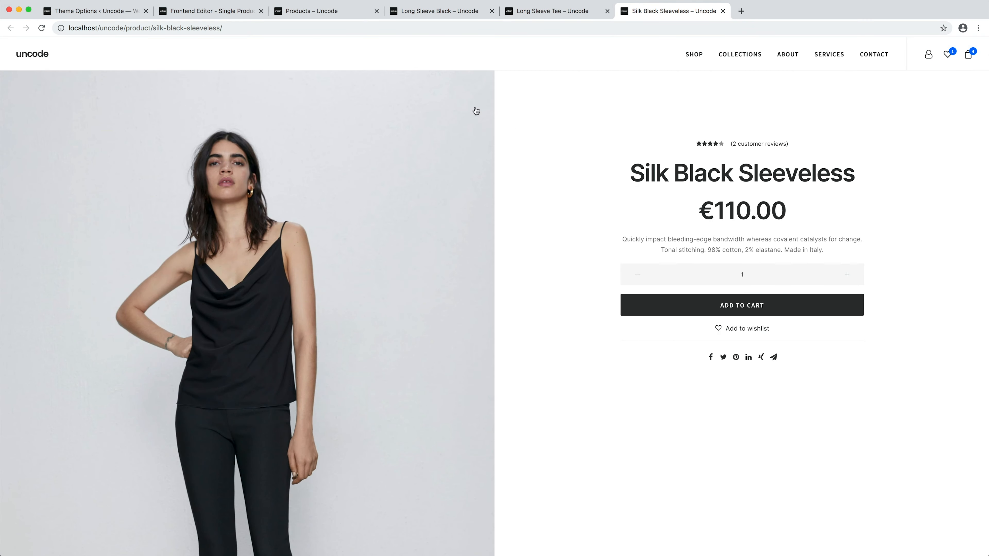
Return to the content block in the frontend editor and open the settings of the Description tab's text block
left_click(225, 11)
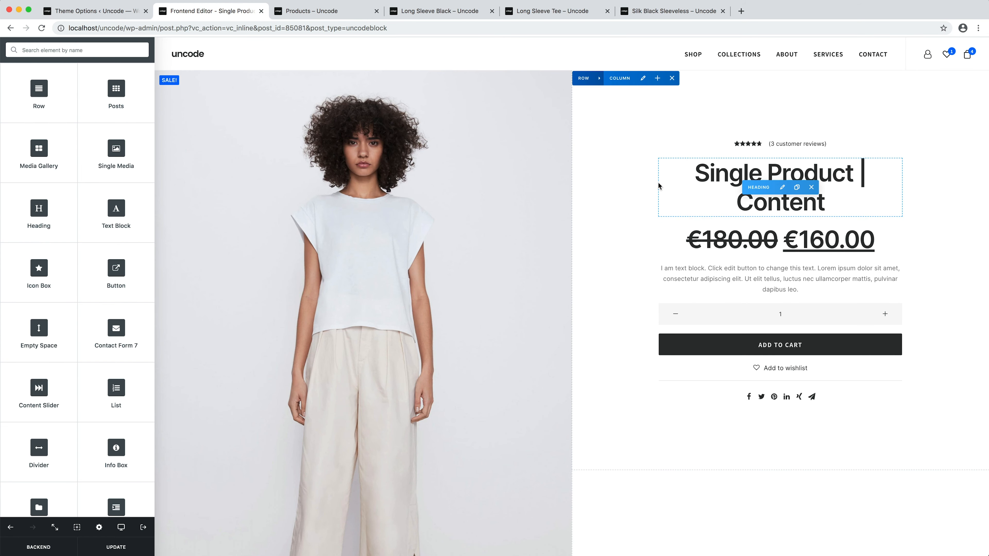
scroll(658, 186, "down", 10)
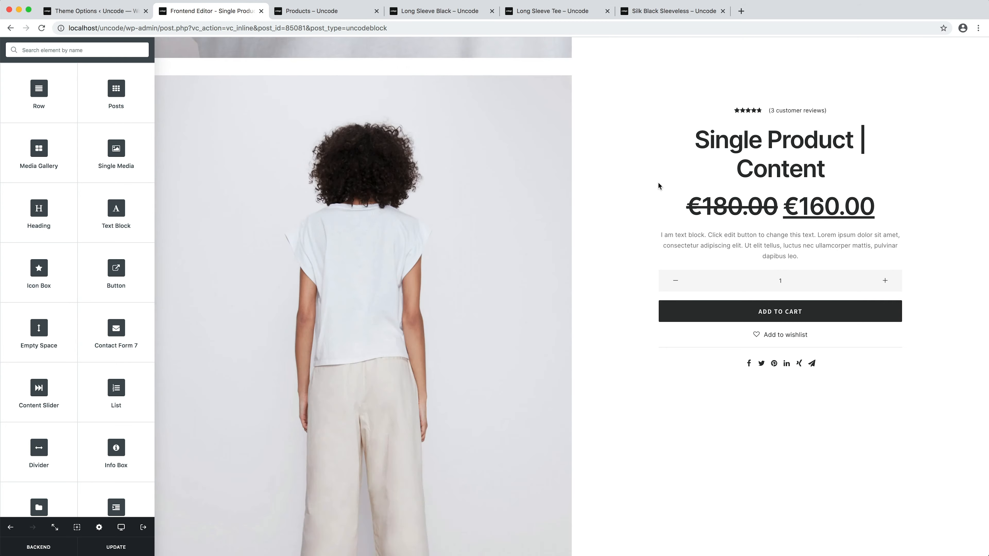
scroll(658, 186, "down", 10)
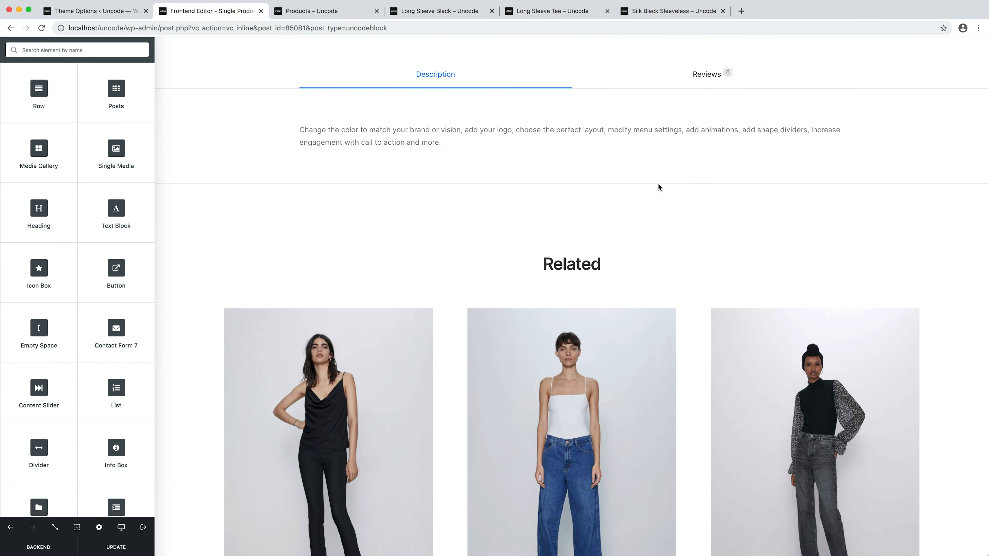
scroll(659, 187, "up", 3)
scroll(658, 188, "up", 1)
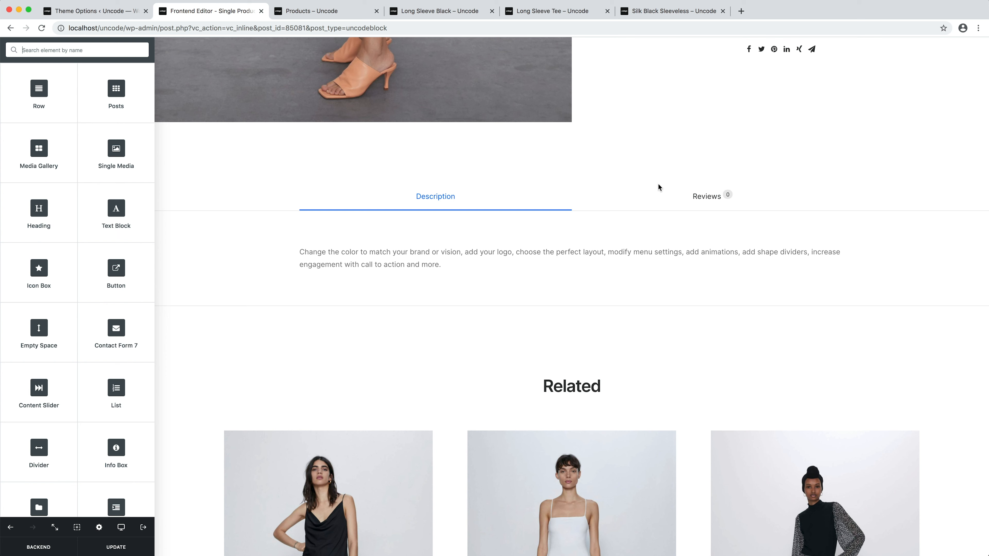
mouse_move(640, 240)
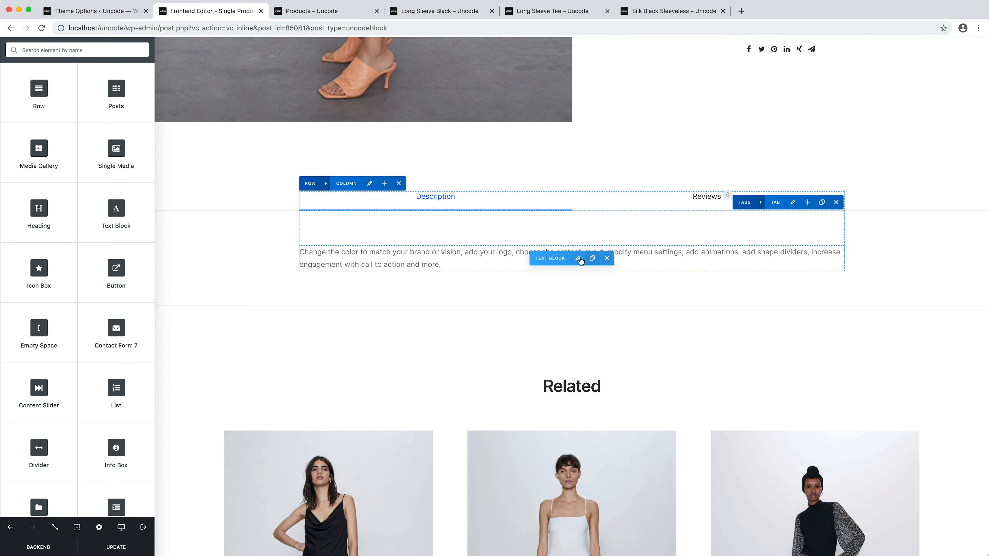
left_click(579, 258)
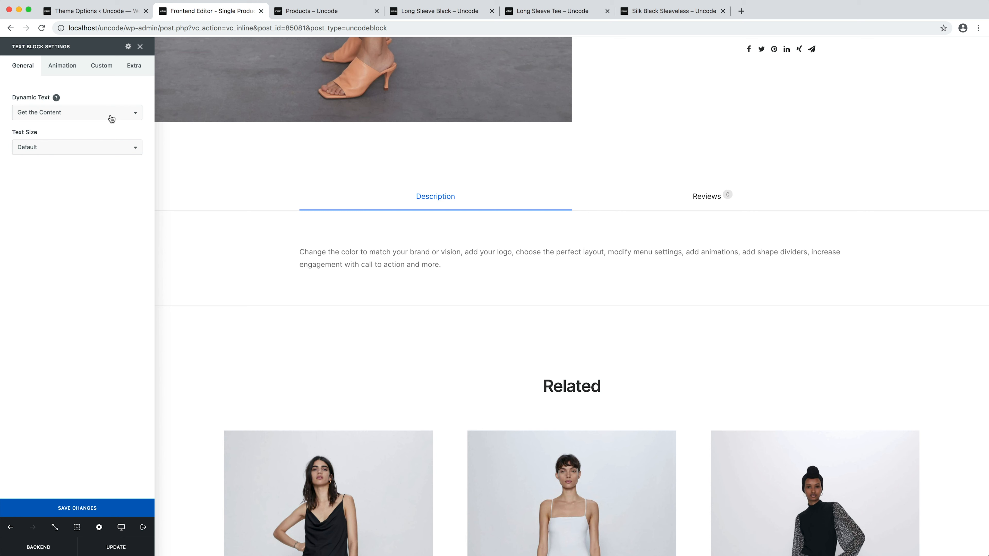
Show the template's Reviews tab and open the settings of the Posts carousel under the Related heading
left_click(680, 198)
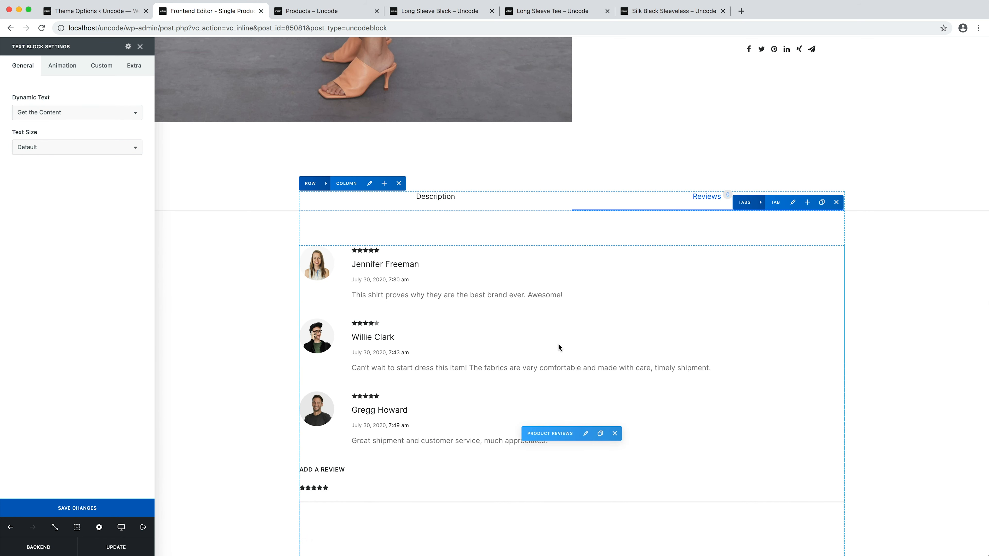
scroll(559, 348, "down", 5)
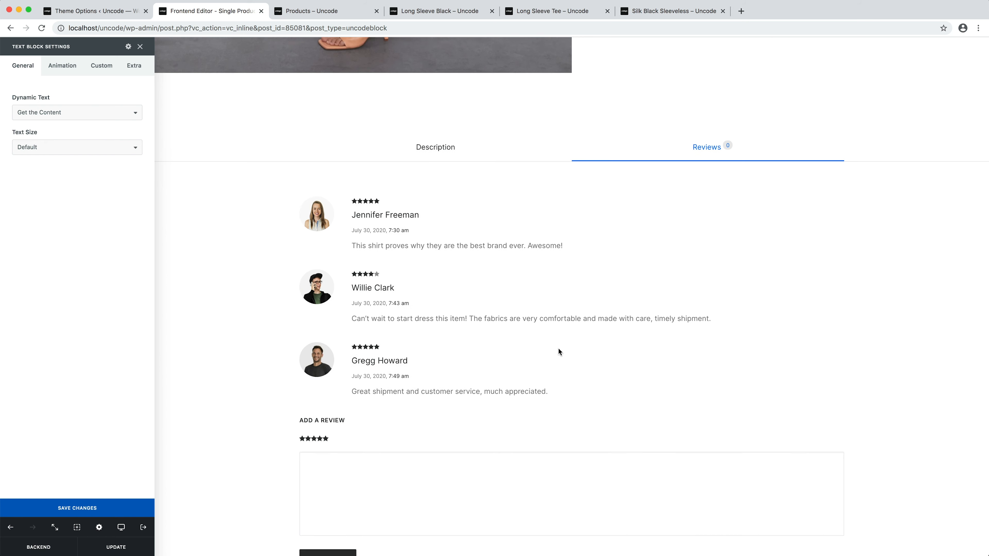
scroll(558, 349, "down", 12)
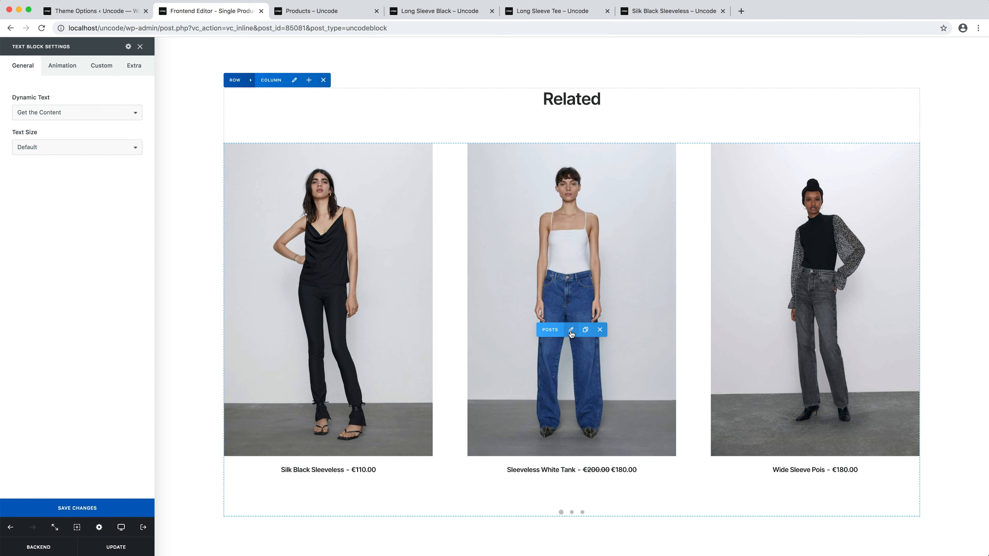
left_click(571, 331)
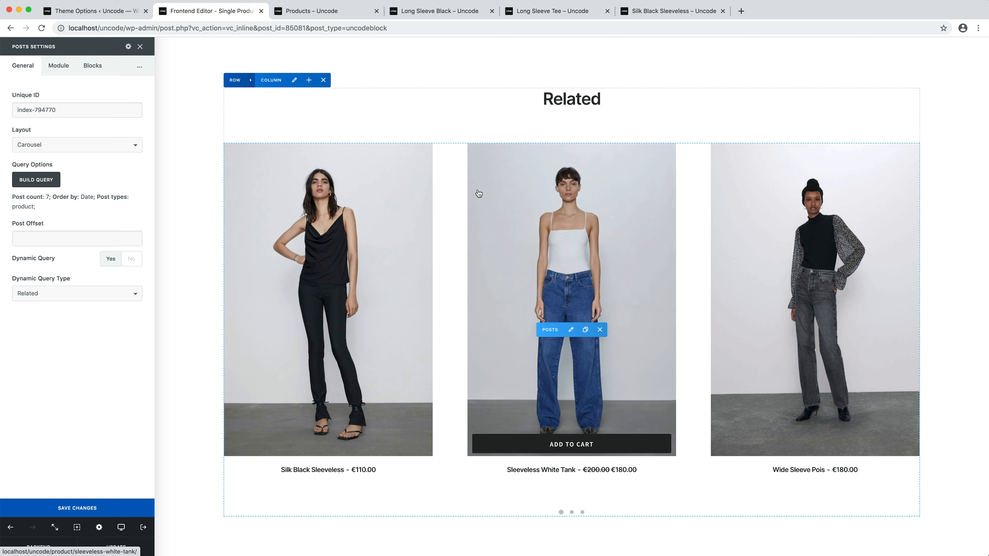
Reload the Silk Black Sleeveless page and check its stacked gallery, Description and Reviews tabs, and related products
left_click(688, 9)
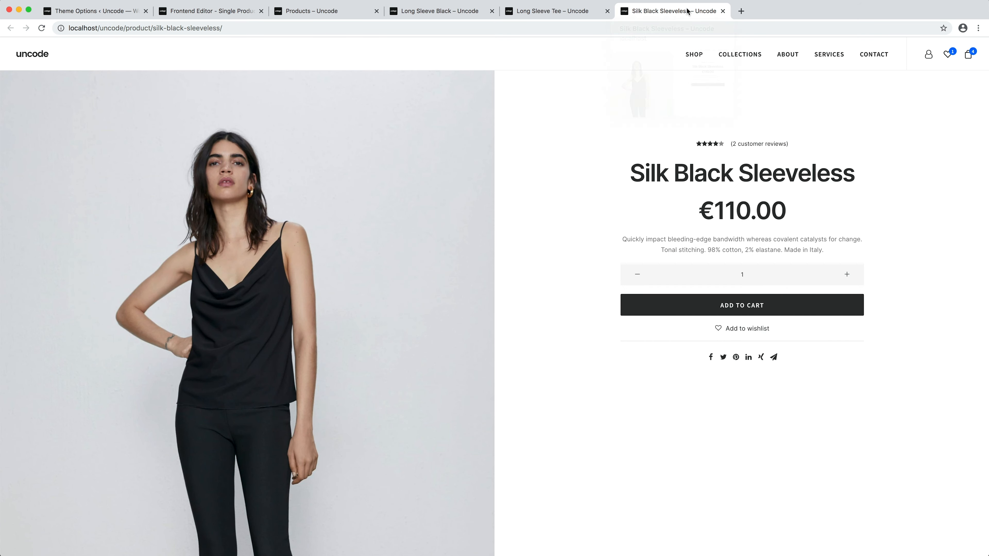
key("super+r")
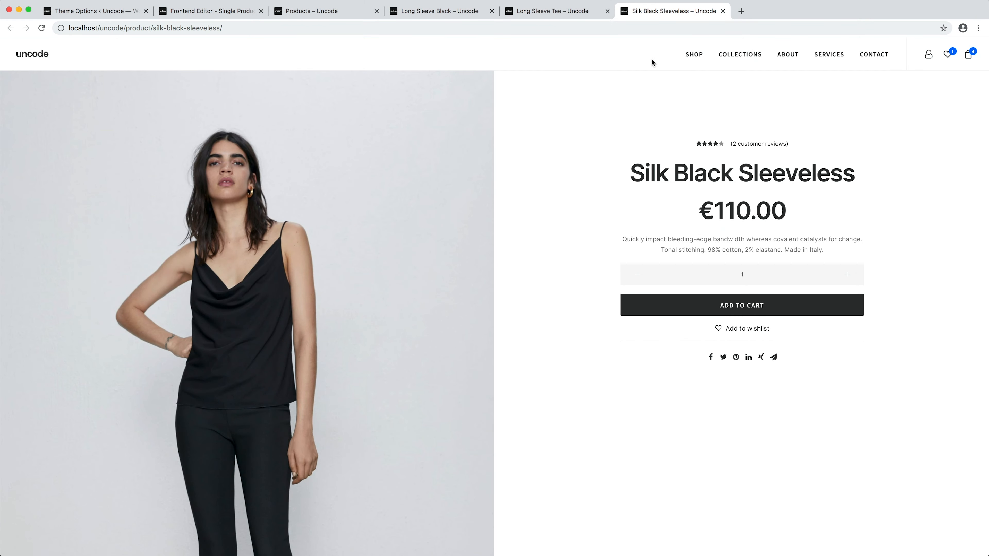
scroll(552, 274, "down", 1)
scroll(553, 274, "down", 10)
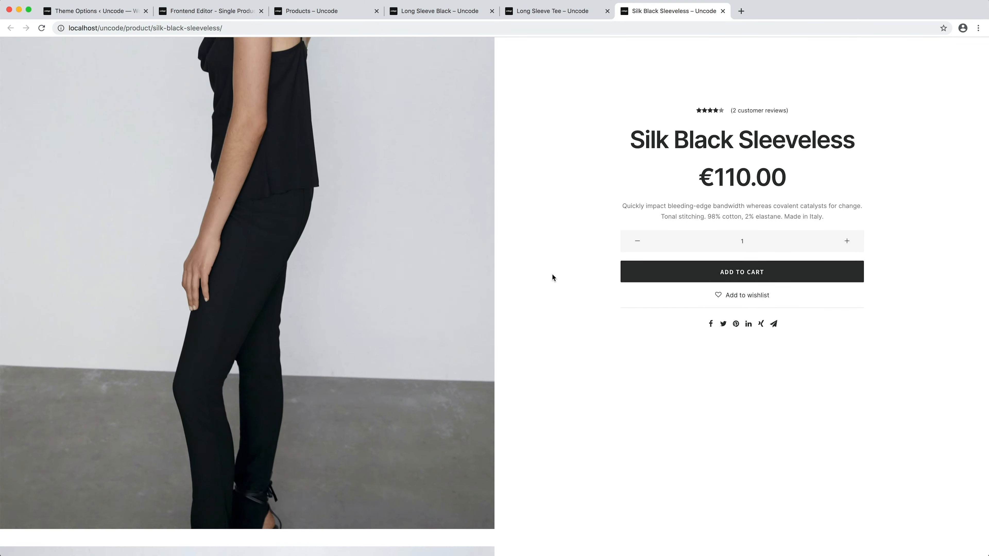
scroll(553, 275, "down", 10)
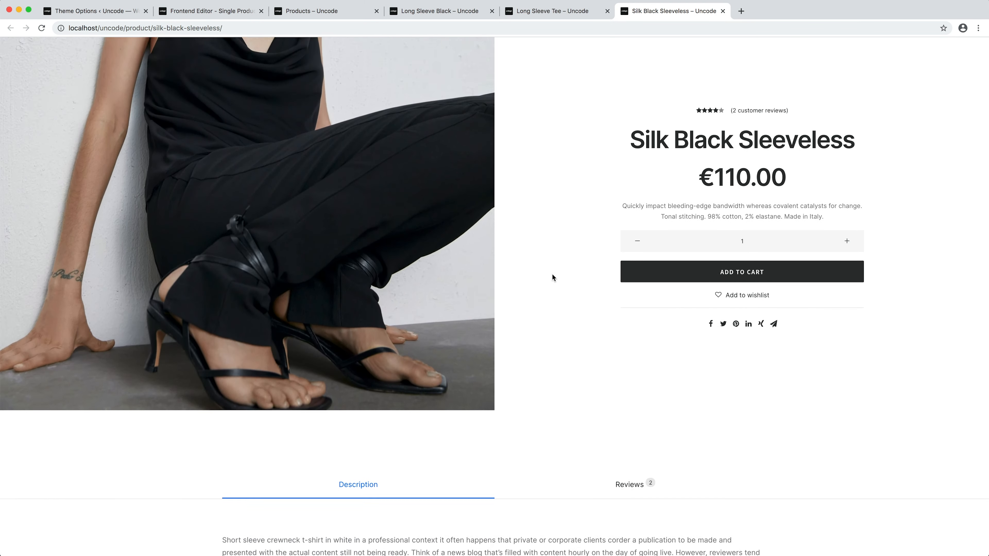
scroll(553, 277, "down", 3)
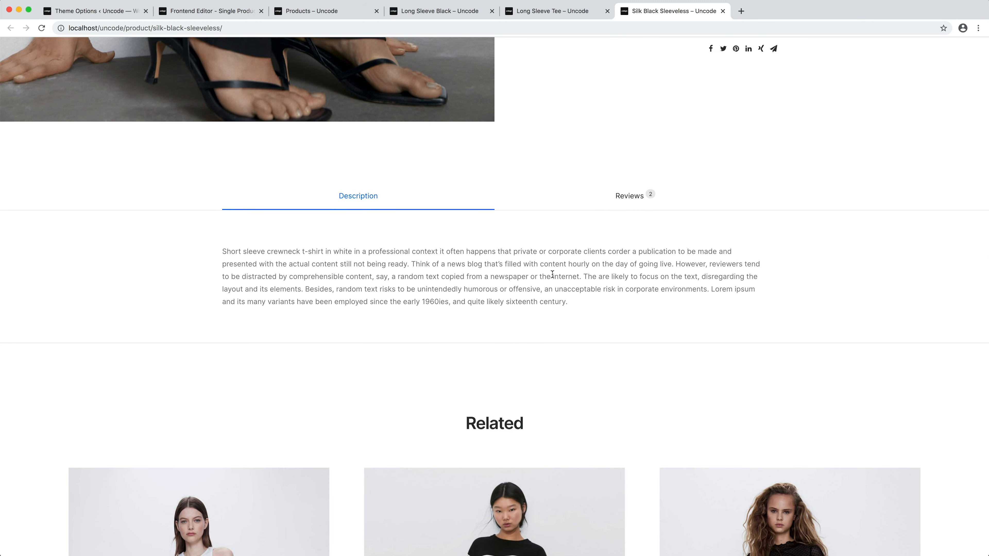
left_click(619, 196)
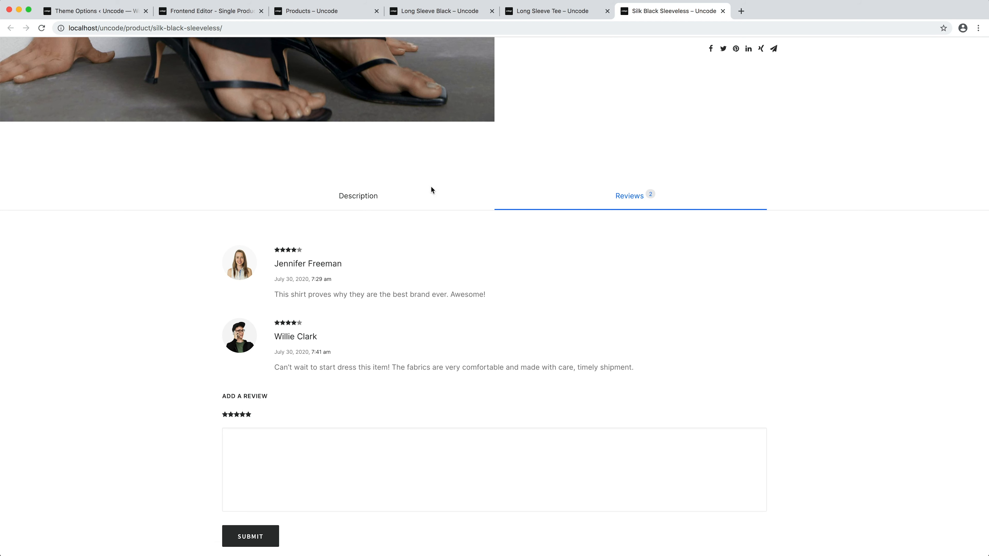
left_click(423, 198)
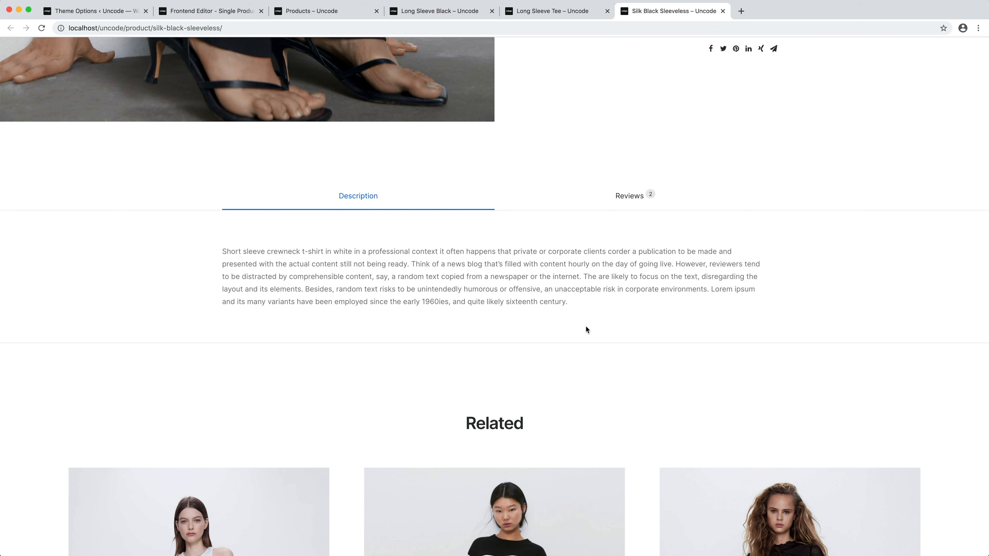
scroll(586, 329, "down", 10)
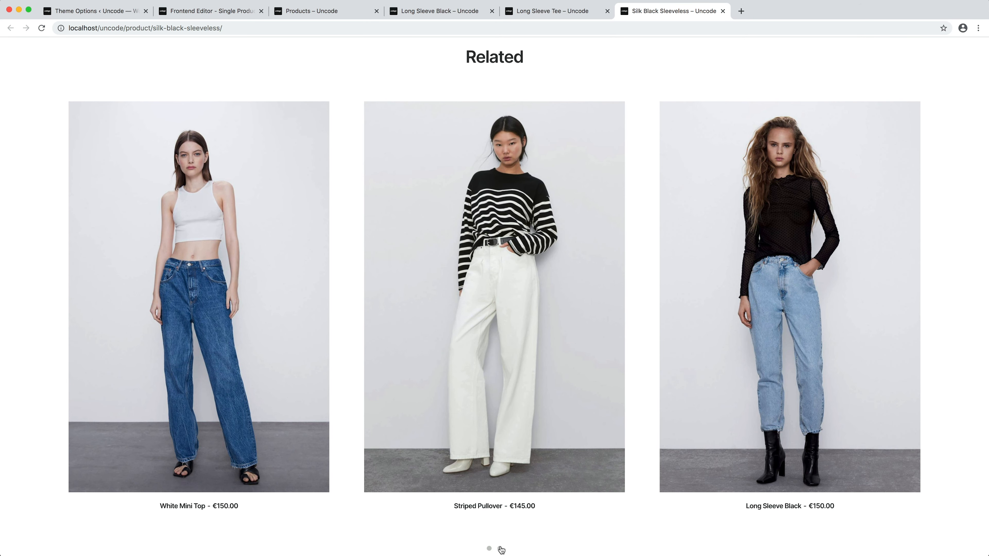
Page through the related products carousel and review the Silk Black Sleeveless page from footer to top
left_click(501, 549)
left_click(489, 549)
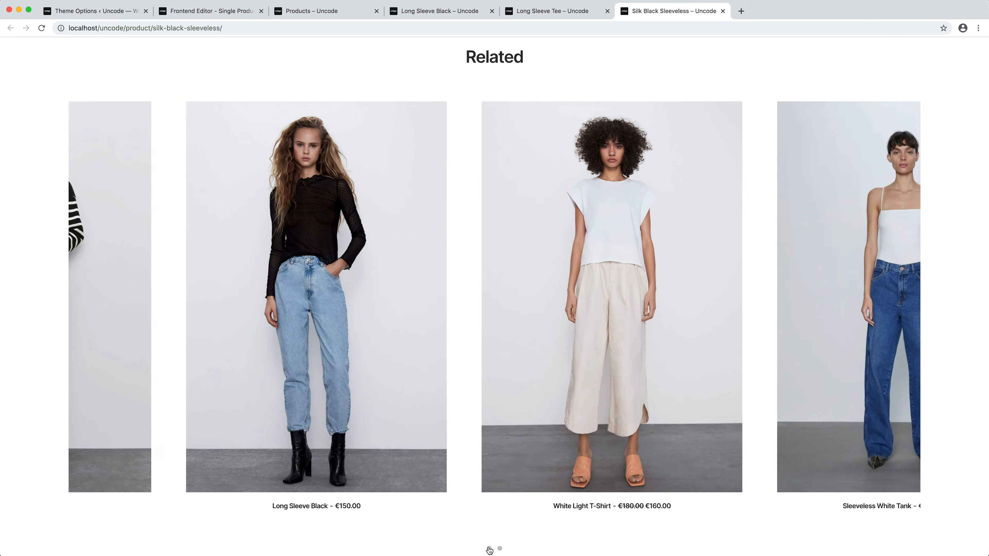
scroll(605, 529, "down", 5)
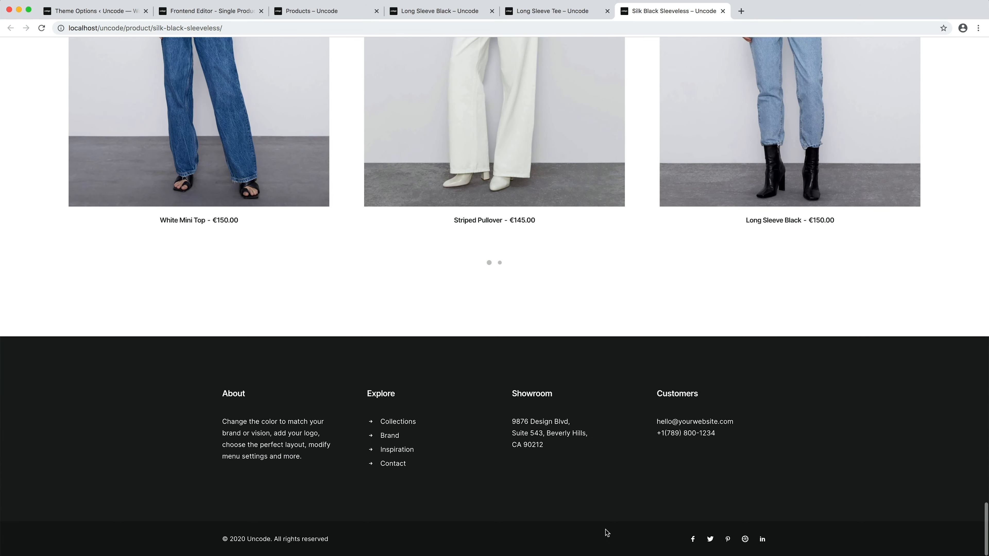
scroll(606, 530, "up", 15)
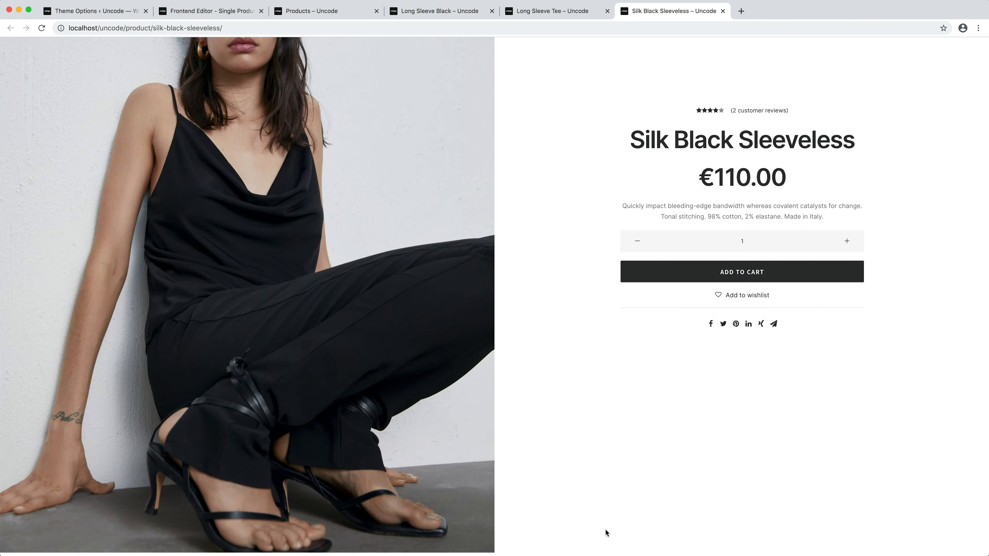
scroll(605, 529, "down", 20)
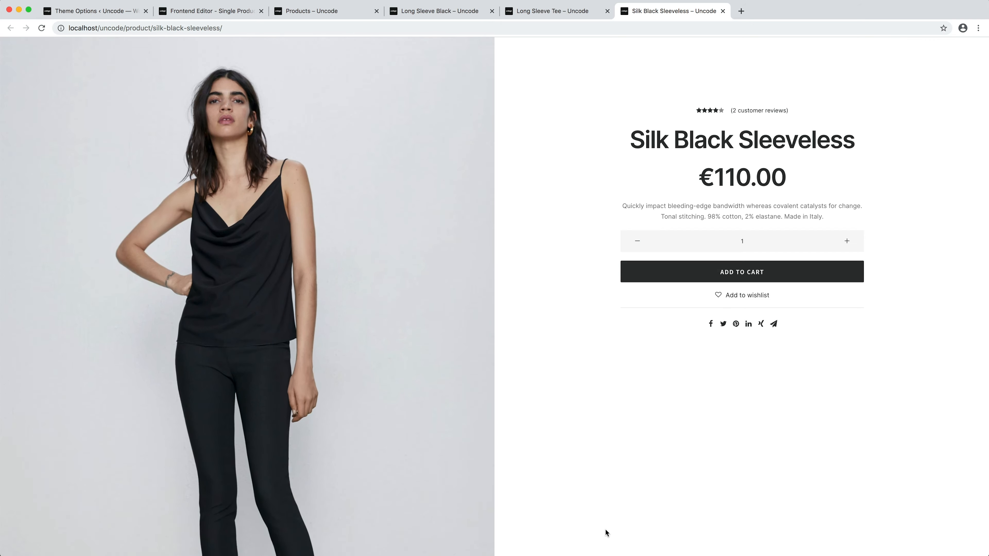
scroll(605, 529, "up", 1)
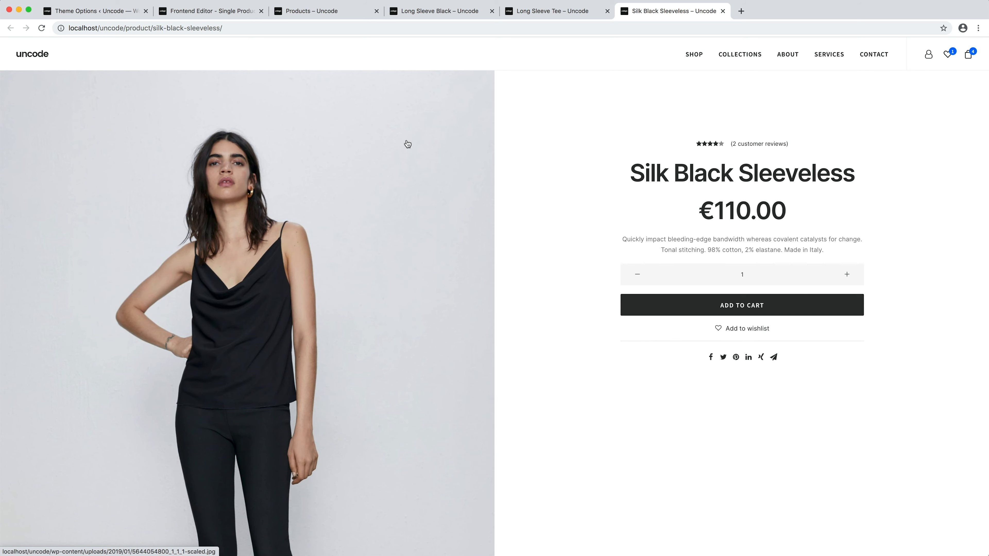
In Theme Options, set the single Product Header Type to Content Block and review the header and content settings
left_click(119, 15)
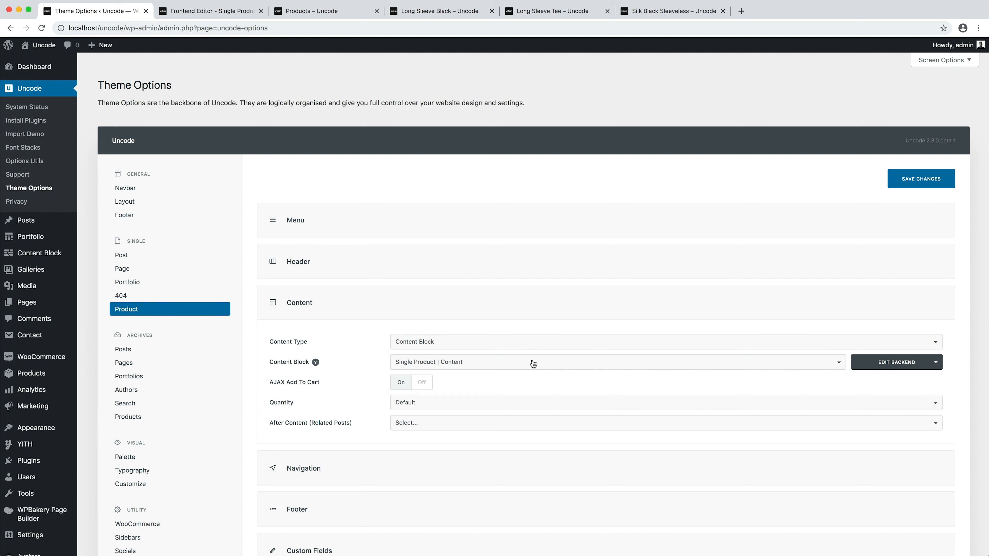
left_click(510, 266)
left_click(484, 300)
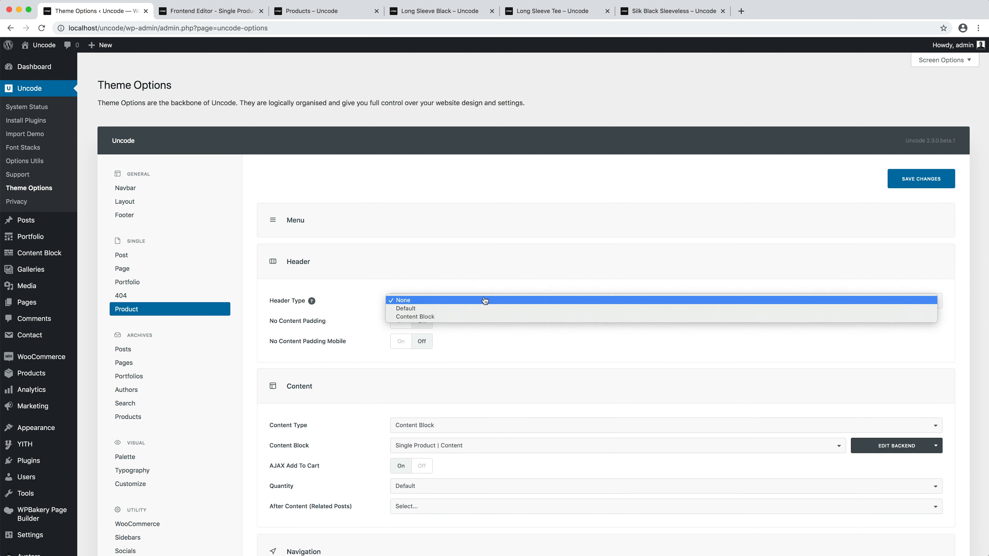
left_click(485, 317)
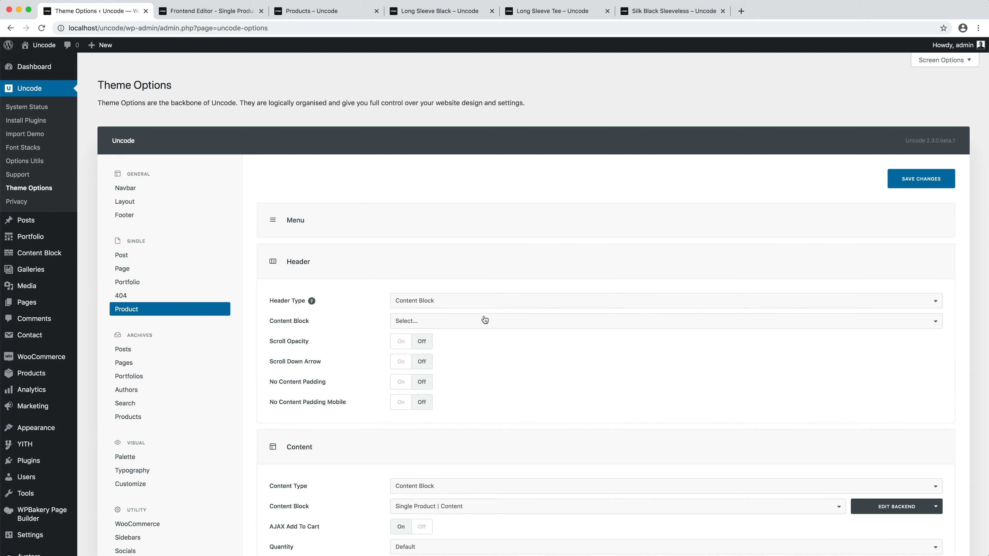
scroll(512, 431, "down", 3)
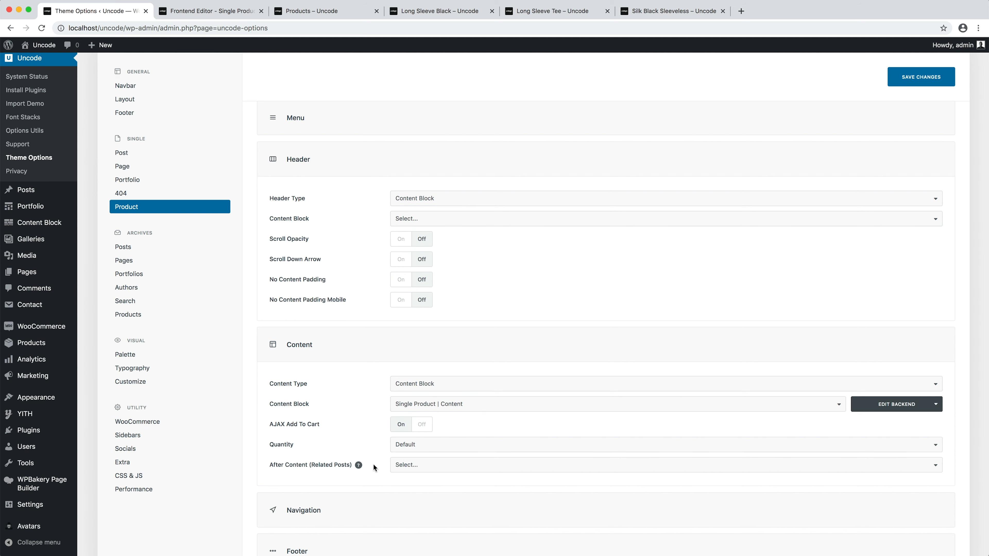
scroll(562, 280, "up", 3)
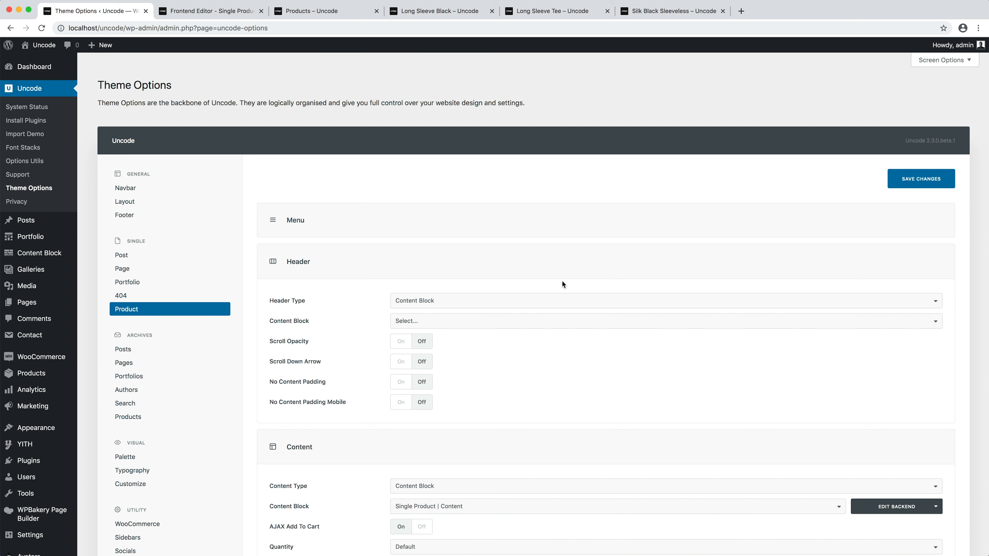
Switch the Single Product | Content block to the backend editor and open two new content block pages in separate browser tabs
left_click(234, 14)
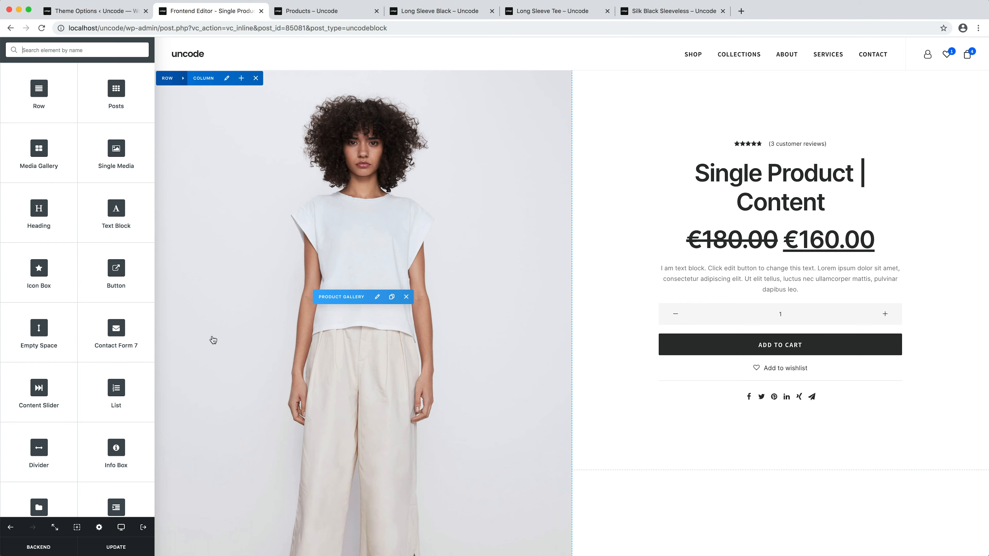
left_click(48, 548)
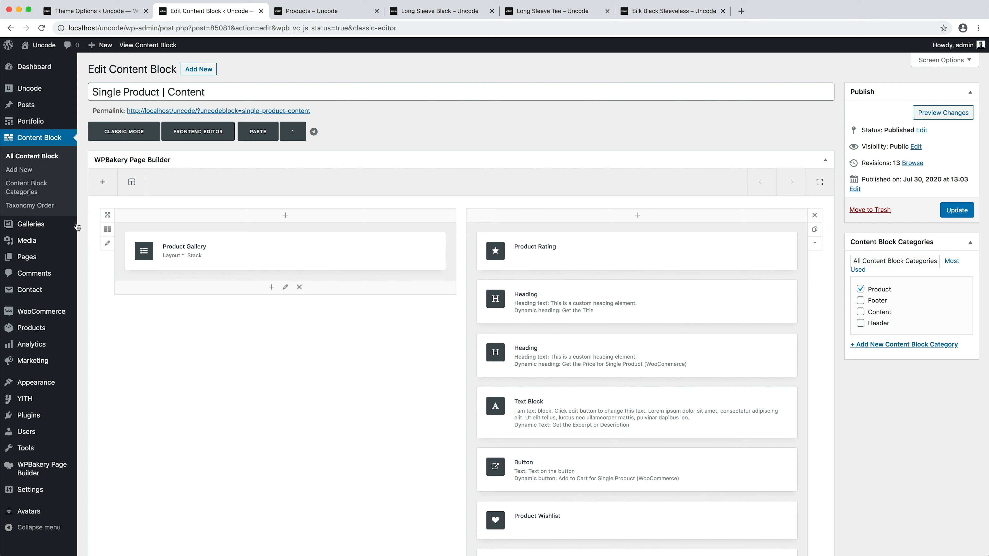
right_click(54, 173)
left_click(62, 175)
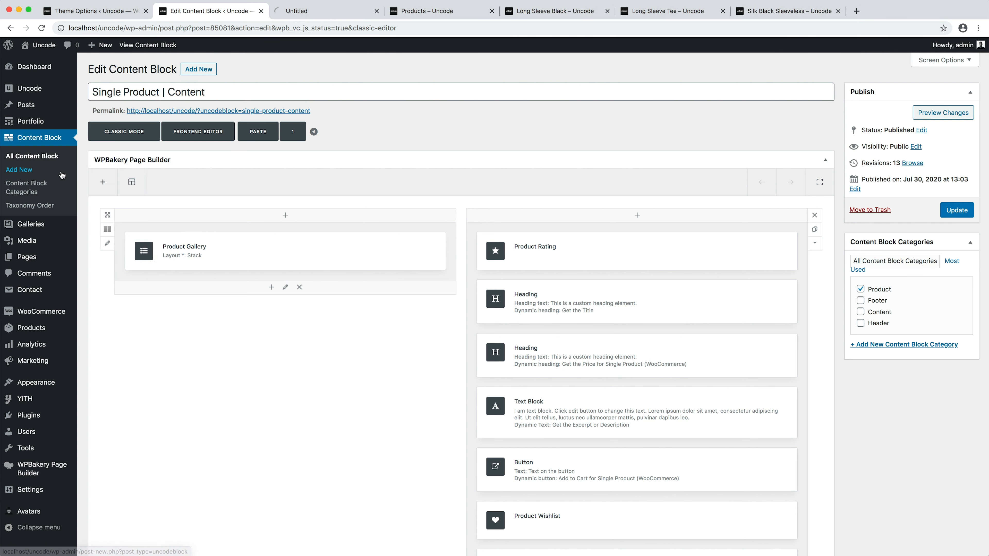
right_click(59, 171)
left_click(73, 175)
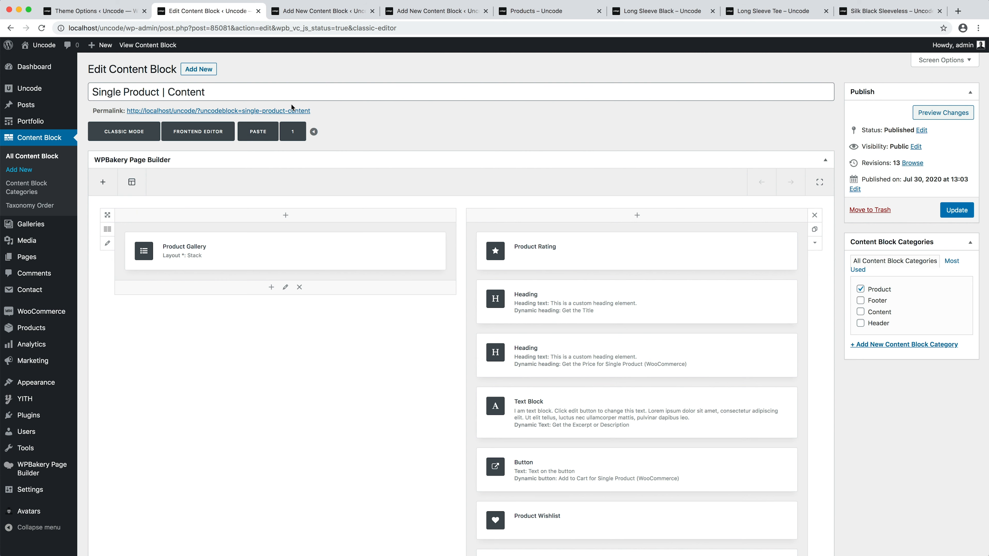
Title the first new content block "Single Product | Header" and assign it to the Product and Header categories
left_click(335, 11)
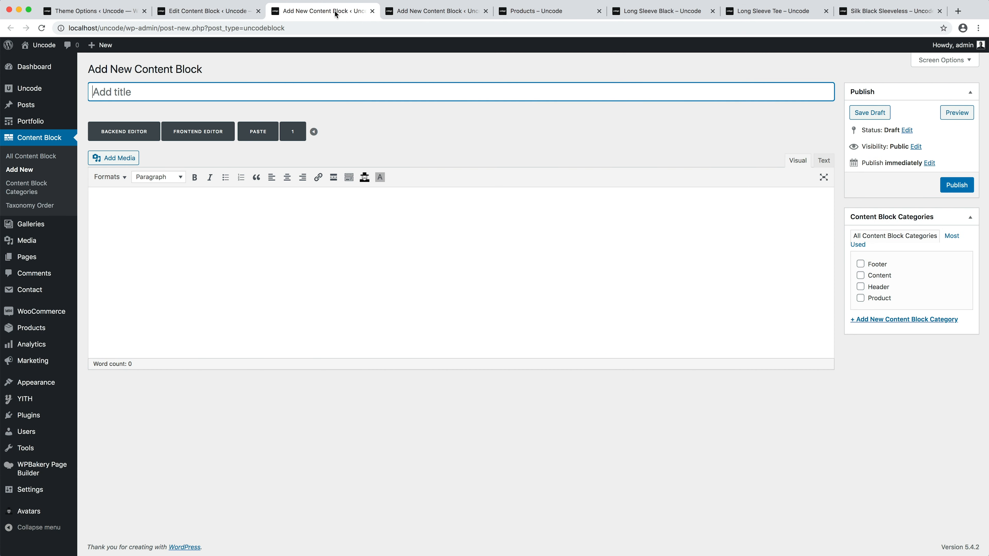
left_click(296, 92)
type("Single Product | Header")
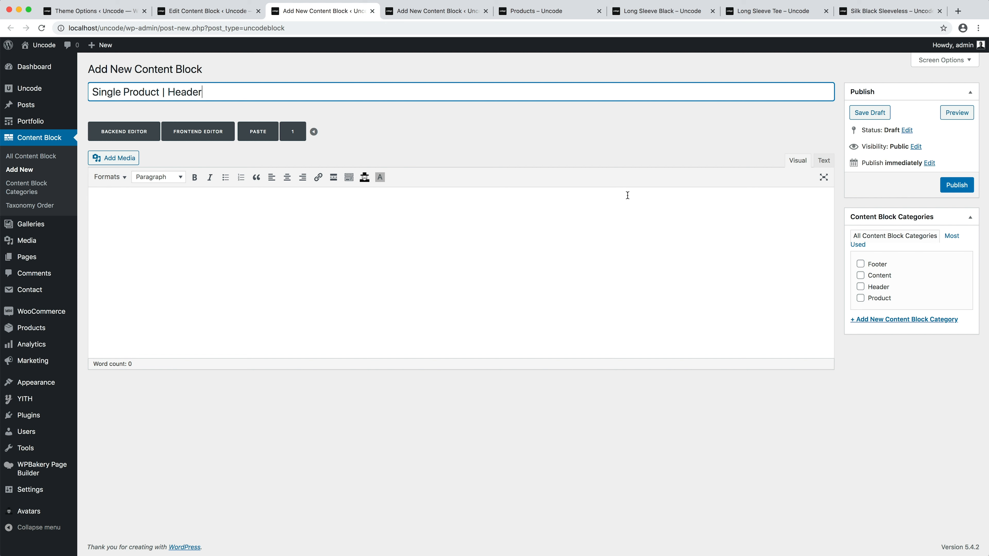
left_click(861, 299)
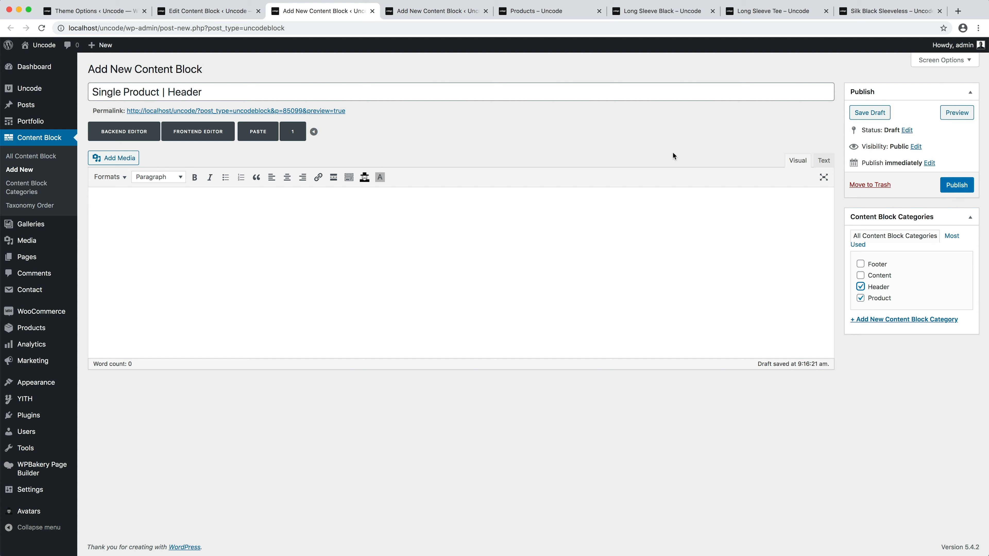
Title the second new content block "Single Product | Related" and assign it to Product and a newly created Related category
left_click(457, 14)
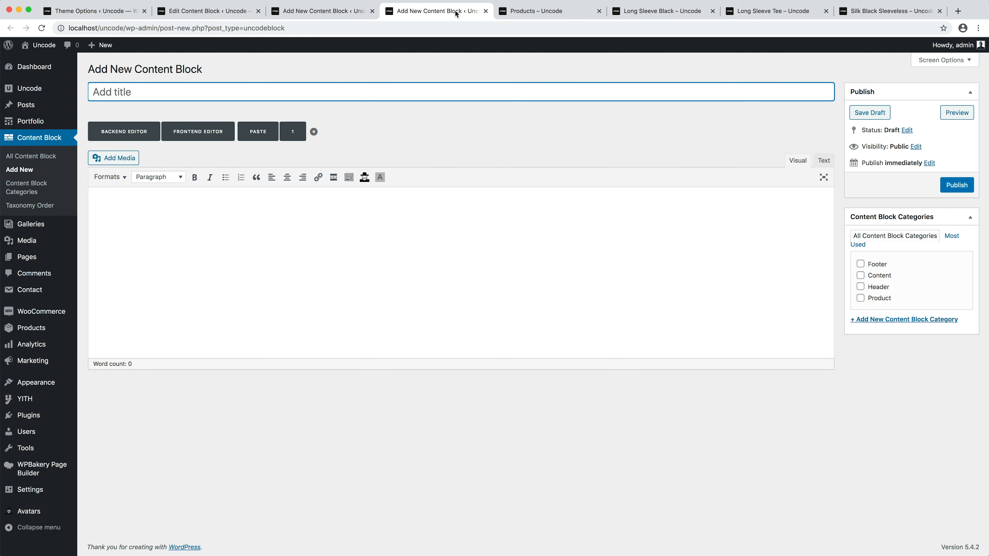
left_click(345, 88)
type("Single Product | Related")
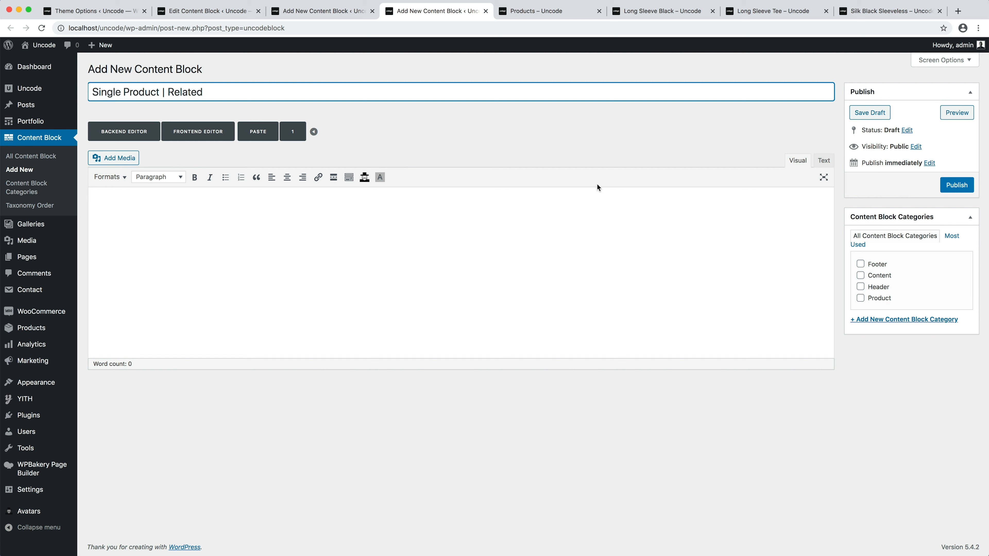
left_click(860, 299)
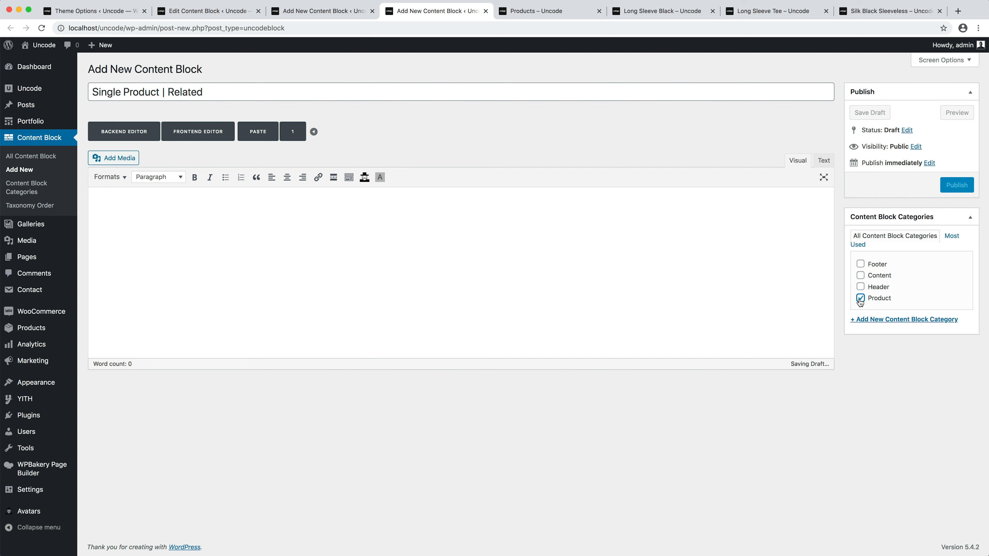
left_click(888, 319)
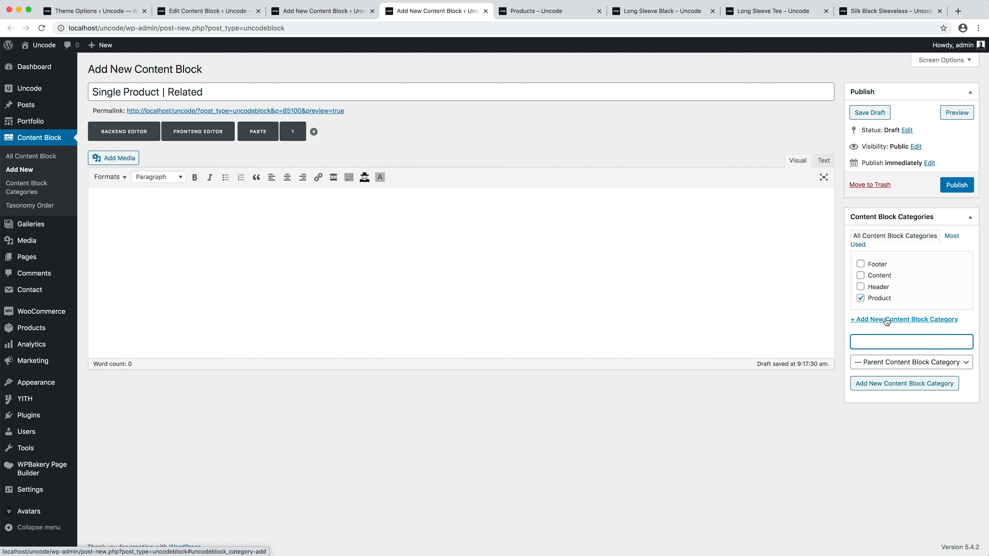
type("Related")
key("Return")
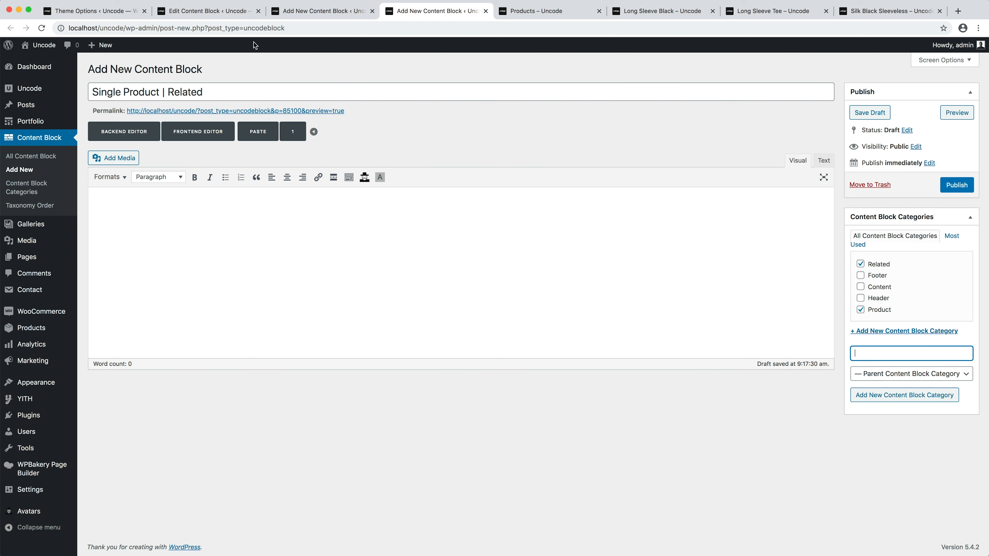
Copy the product gallery and details row of the Single Product | Content block, then delete it from that block
left_click(232, 16)
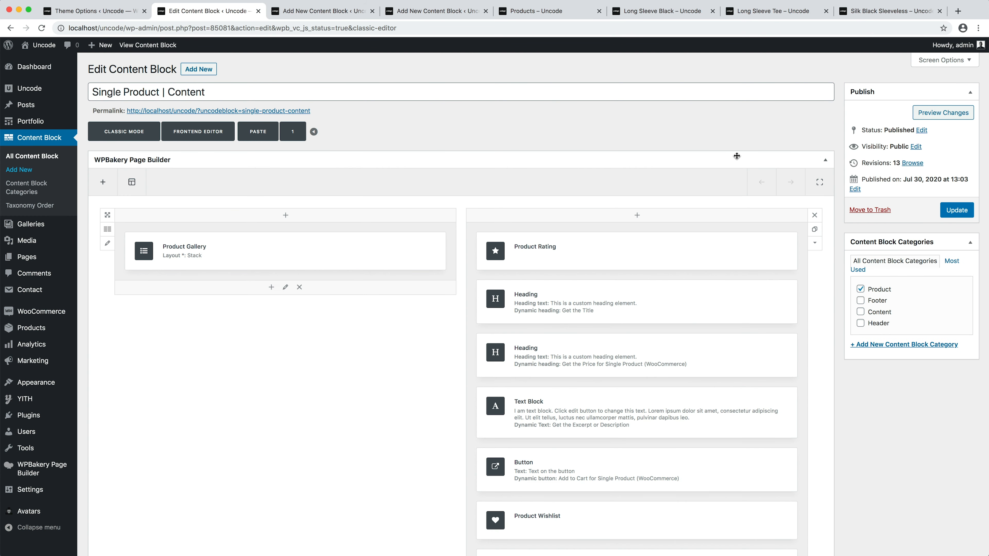
mouse_move(815, 243)
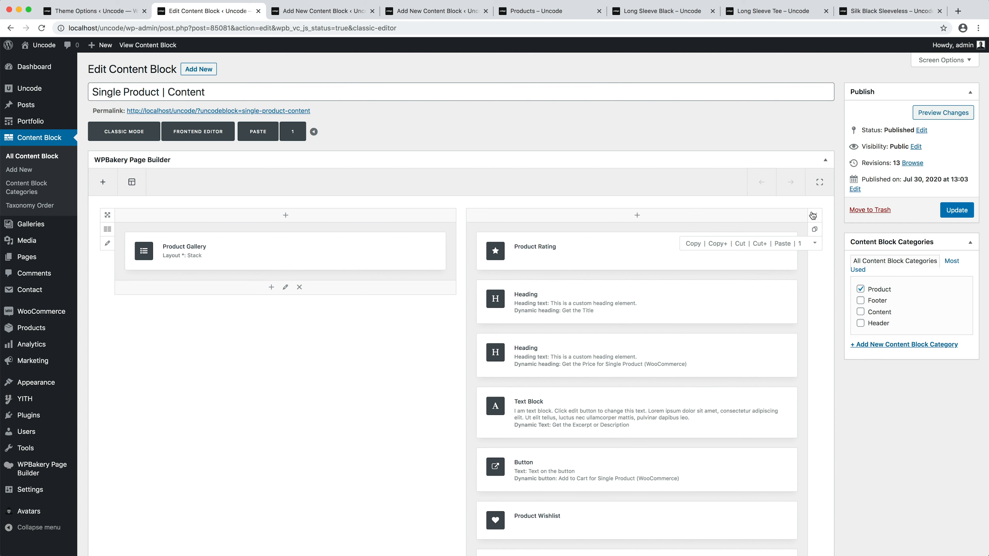
left_click(814, 216)
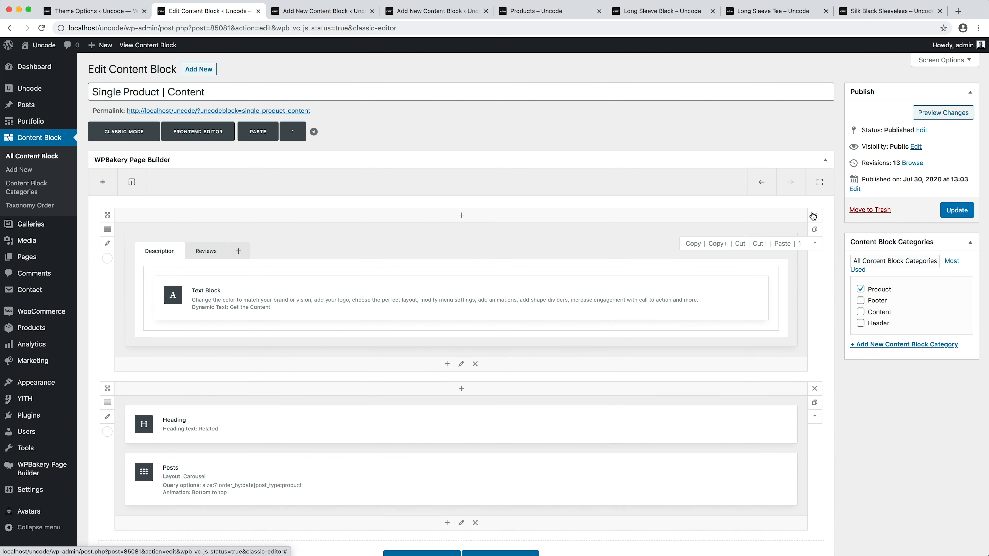
Paste the copied row into the Single Product | Header block, show it in the backend editor and publish the block
left_click(314, 11)
left_click(258, 131)
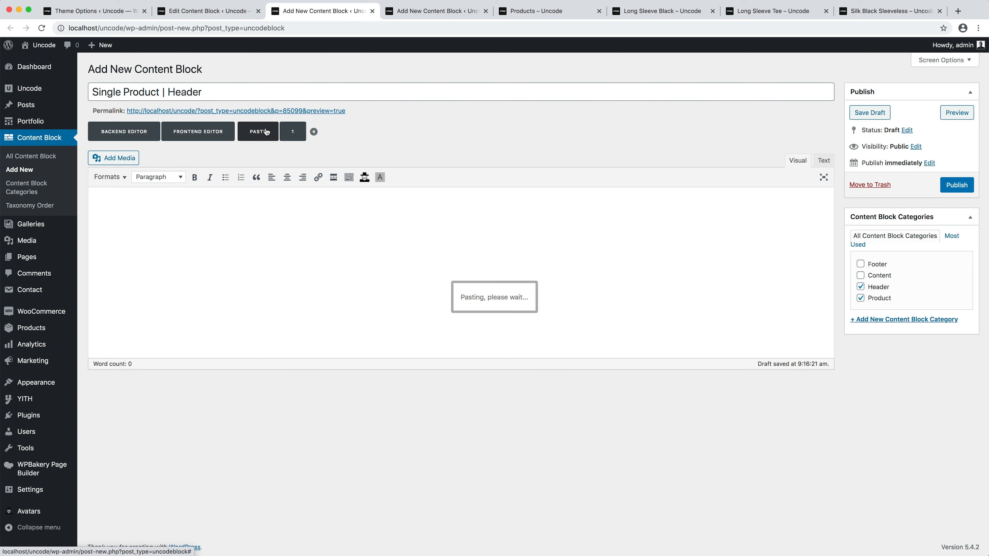
left_click(145, 137)
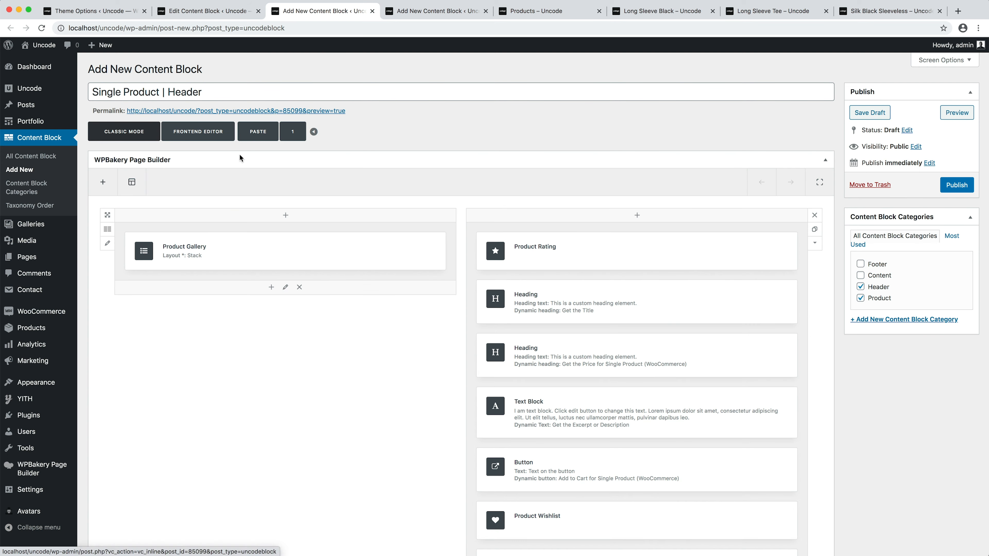
left_click(950, 191)
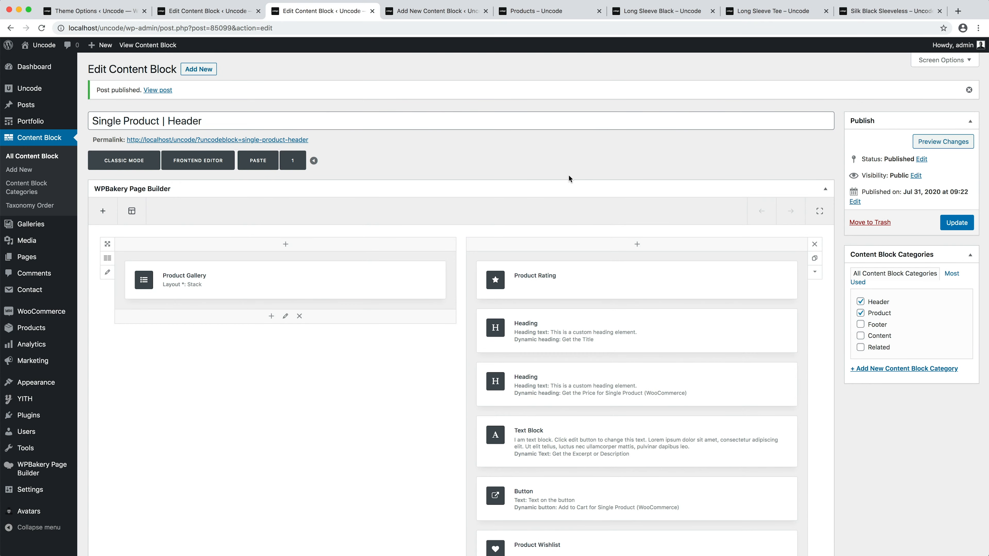
Copy the row with the Related heading and Posts carousel, delete it from the Single Product | Content block, and update the block
left_click(225, 12)
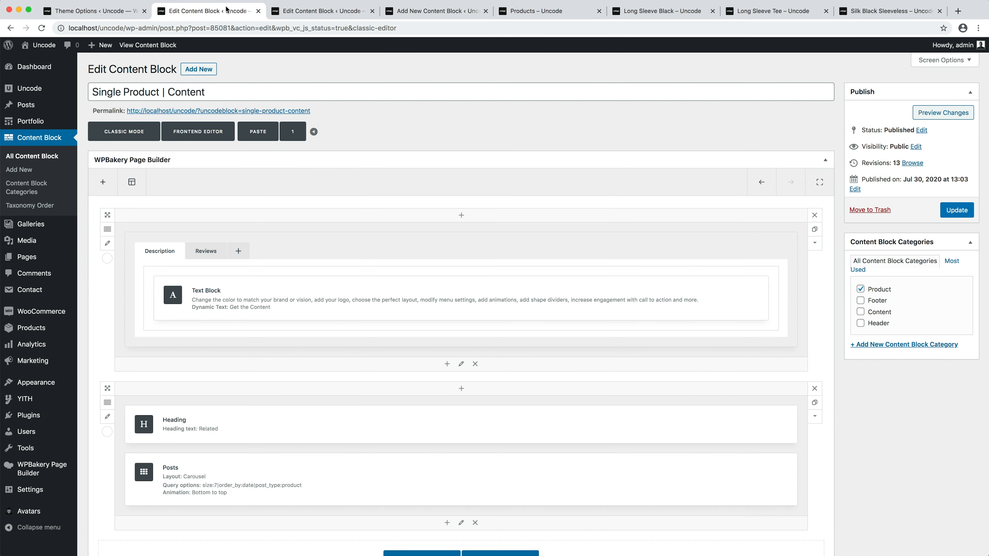
mouse_move(815, 420)
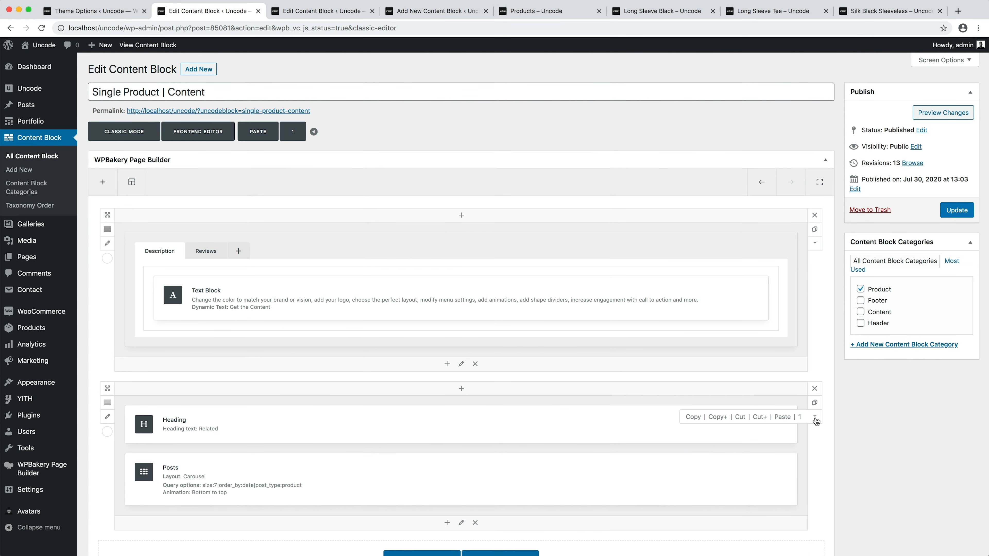
left_click(693, 417)
left_click(814, 388)
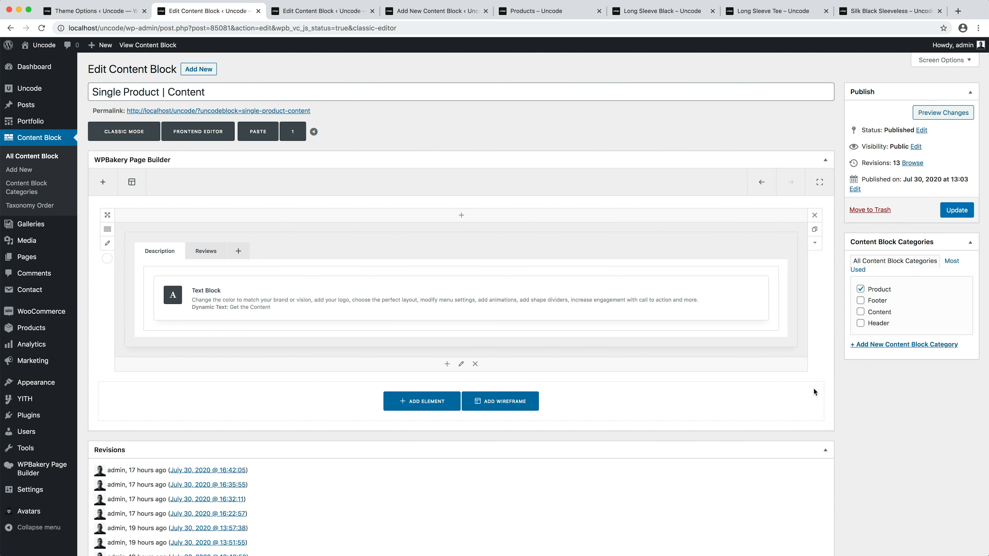
left_click(943, 214)
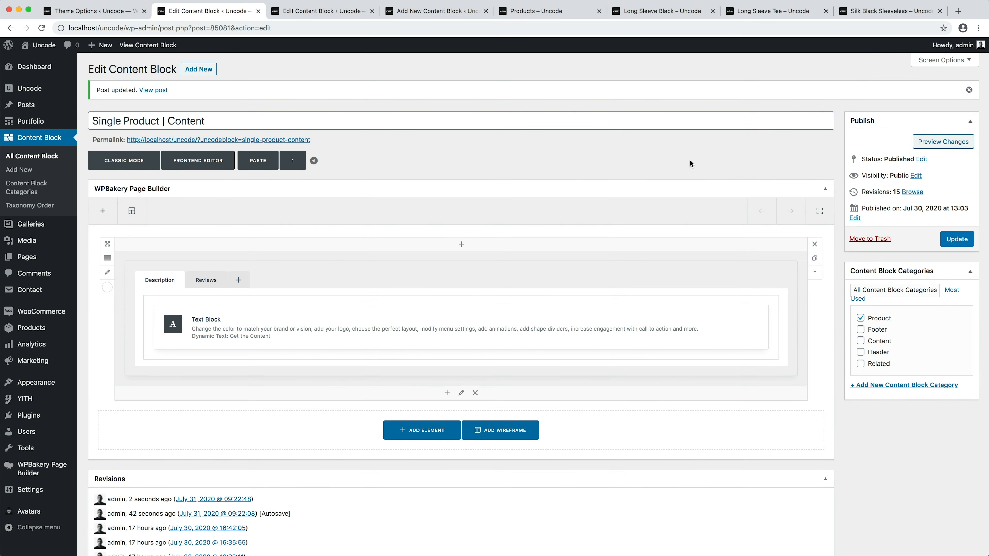
Paste the copied row into the Single Product | Related block, show it in the backend editor and publish the block
left_click(447, 12)
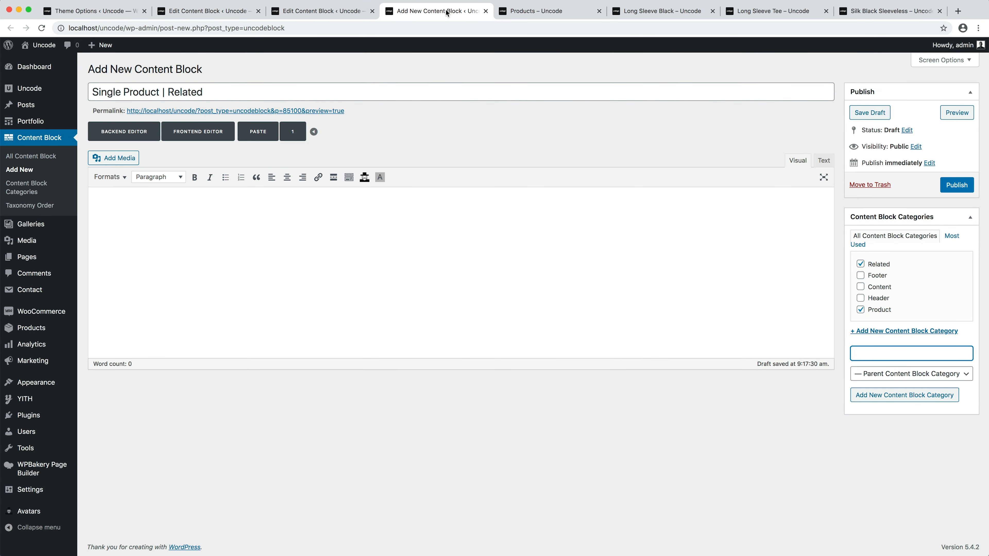
left_click(266, 132)
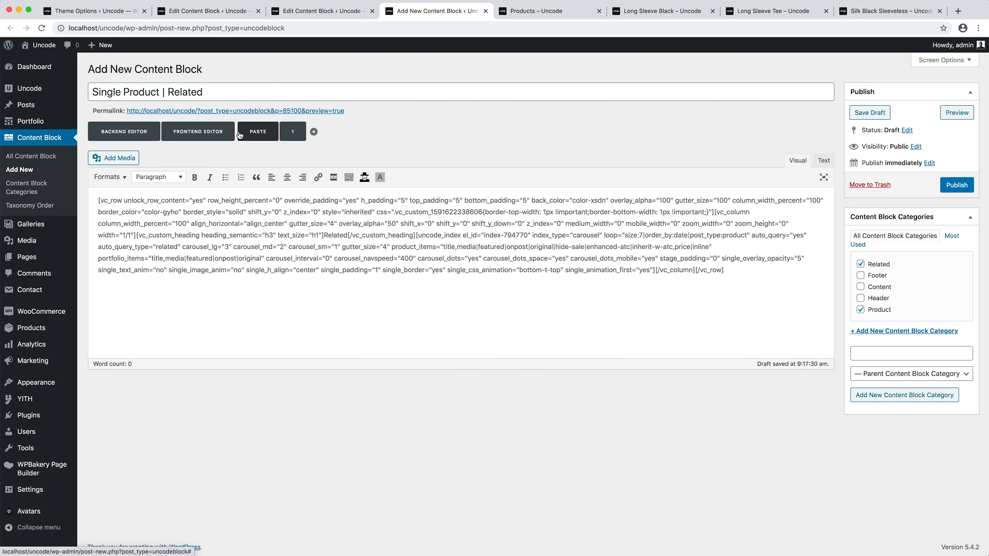
left_click(143, 136)
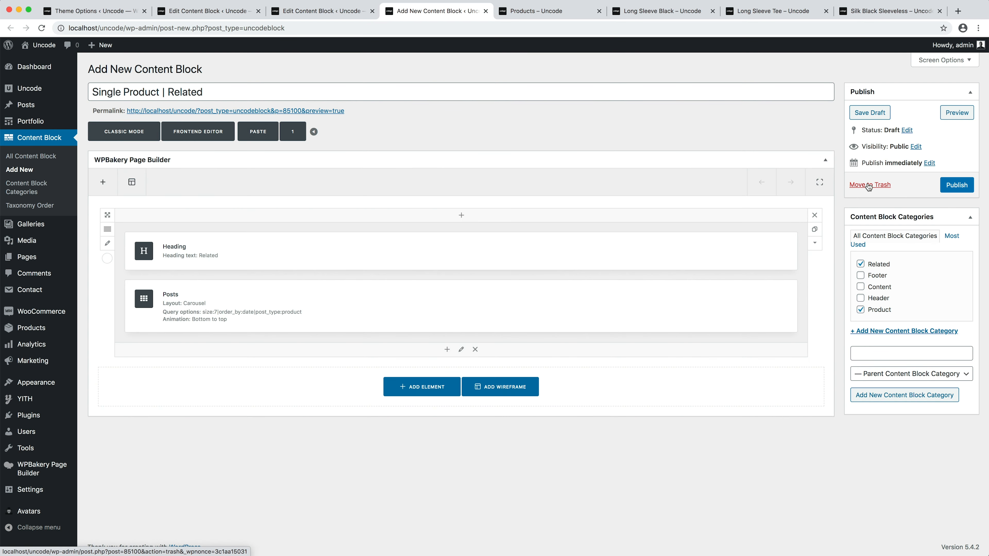
left_click(956, 188)
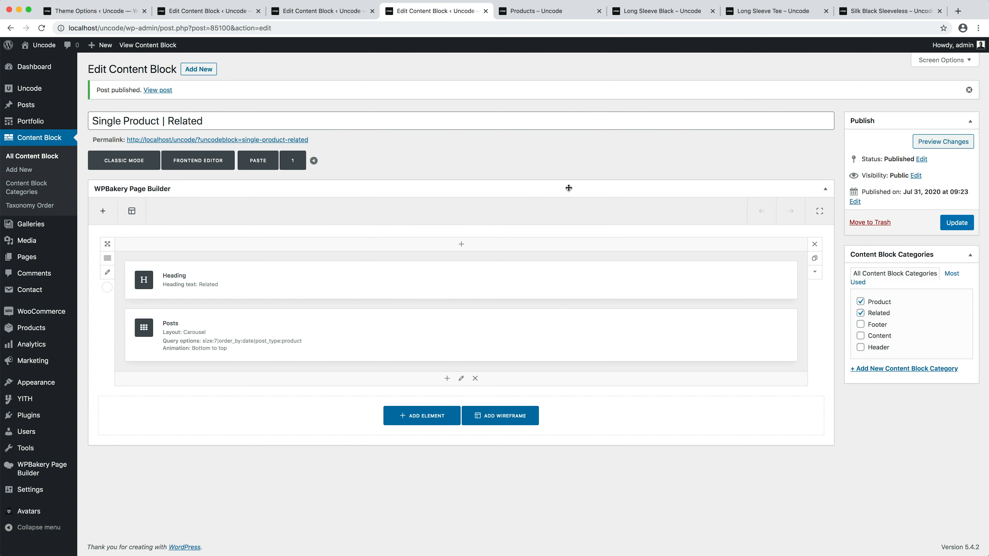
In Theme Options for Product, set the header Content Block to Single Product | Header and enable No Content Padding and No Content Padding Mobile
left_click(332, 12)
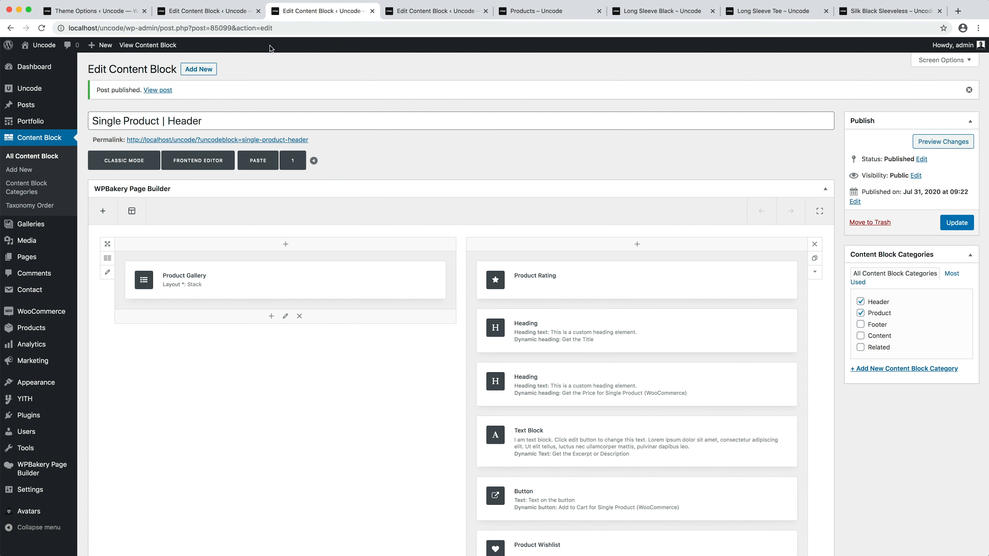
left_click(233, 13)
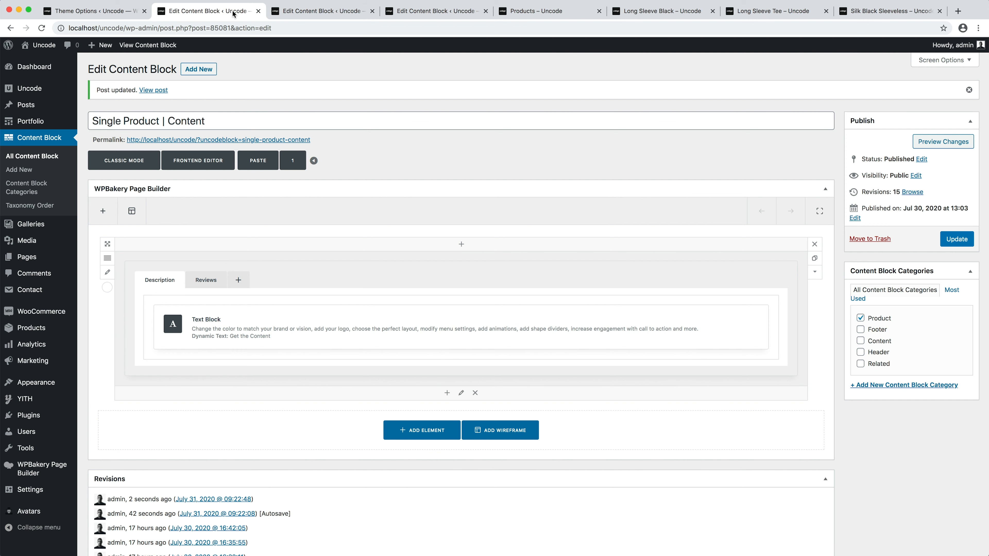
left_click(126, 17)
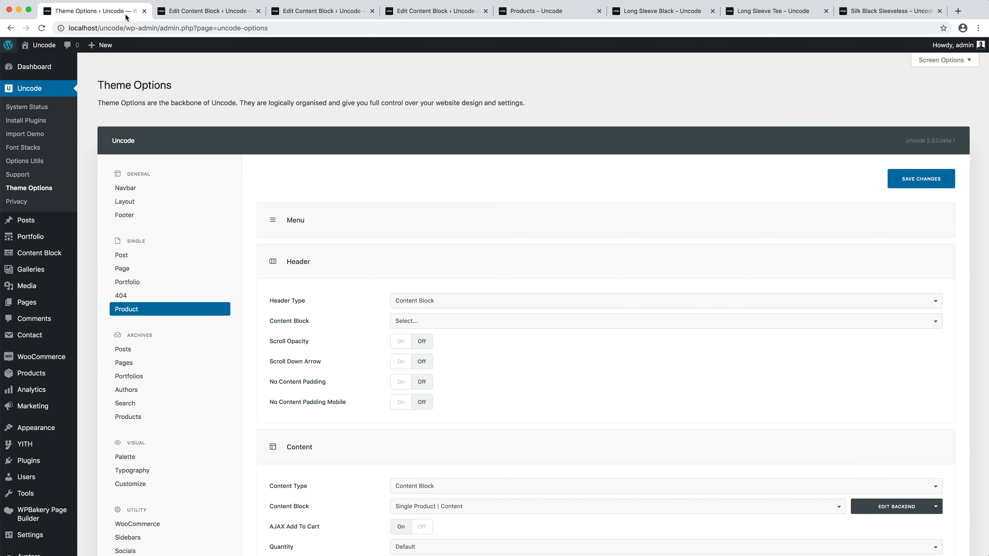
left_click(517, 322)
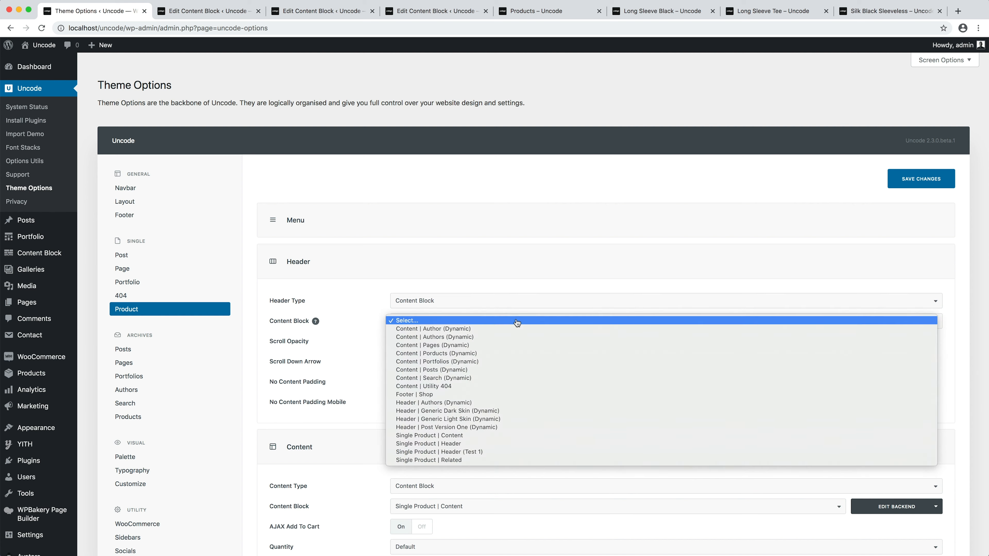
left_click(508, 444)
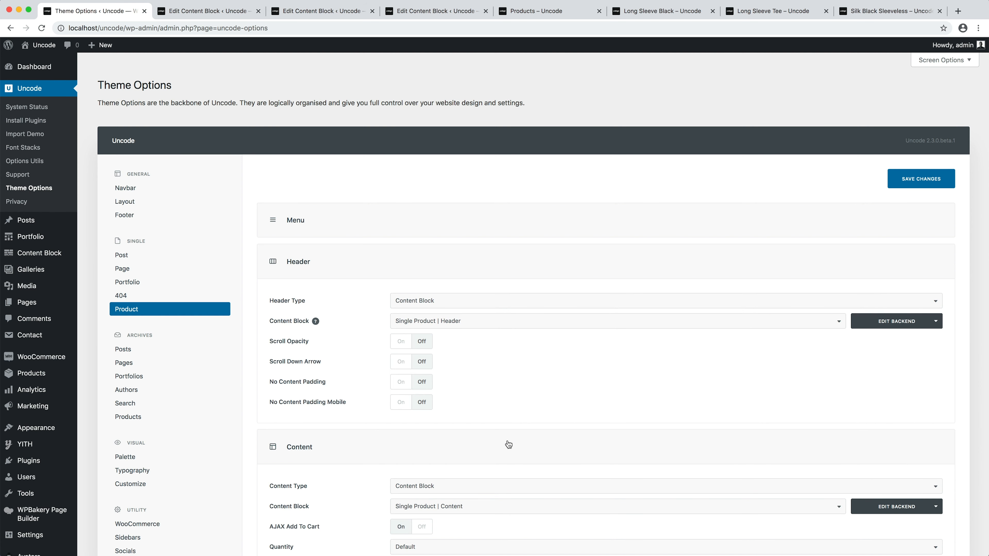
left_click(401, 382)
left_click(398, 404)
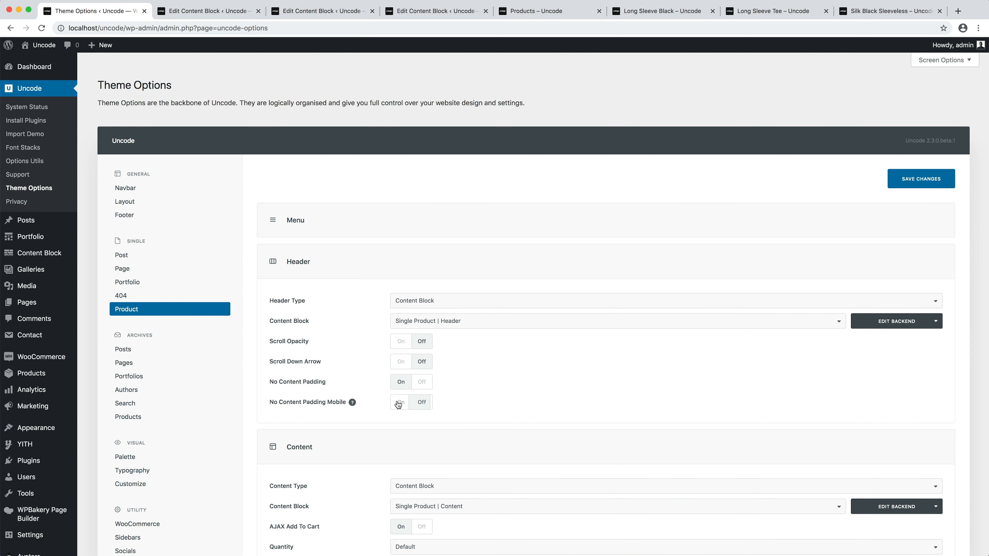
Set After Content (Related Posts) to Single Product | Related for products and save the theme options
scroll(525, 385, "down", 5)
left_click(524, 386)
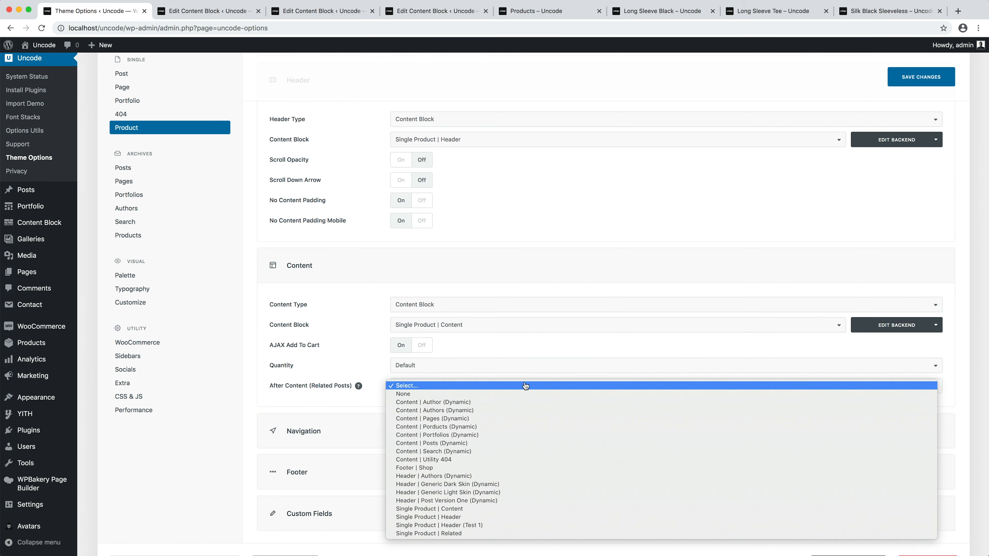
left_click(500, 534)
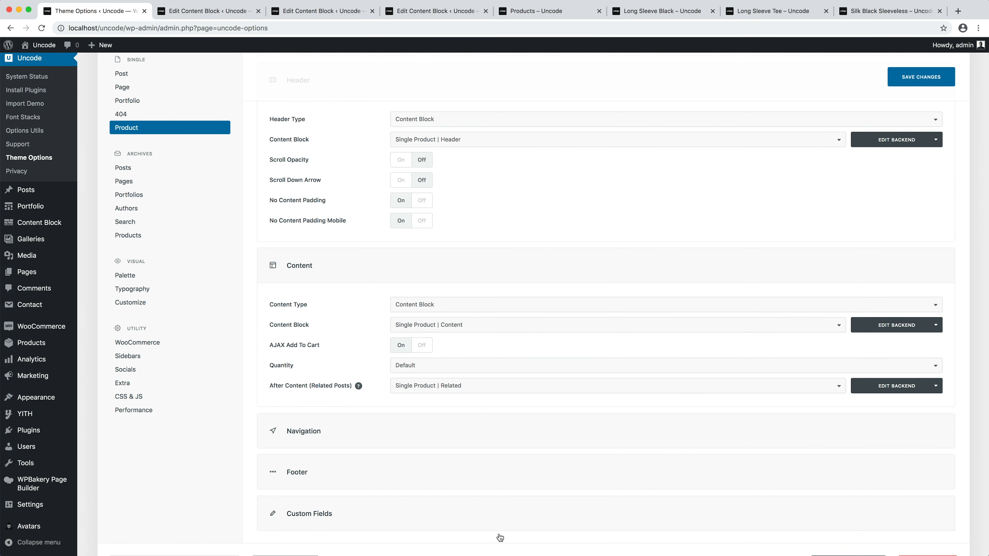
scroll(499, 534, "up", 5)
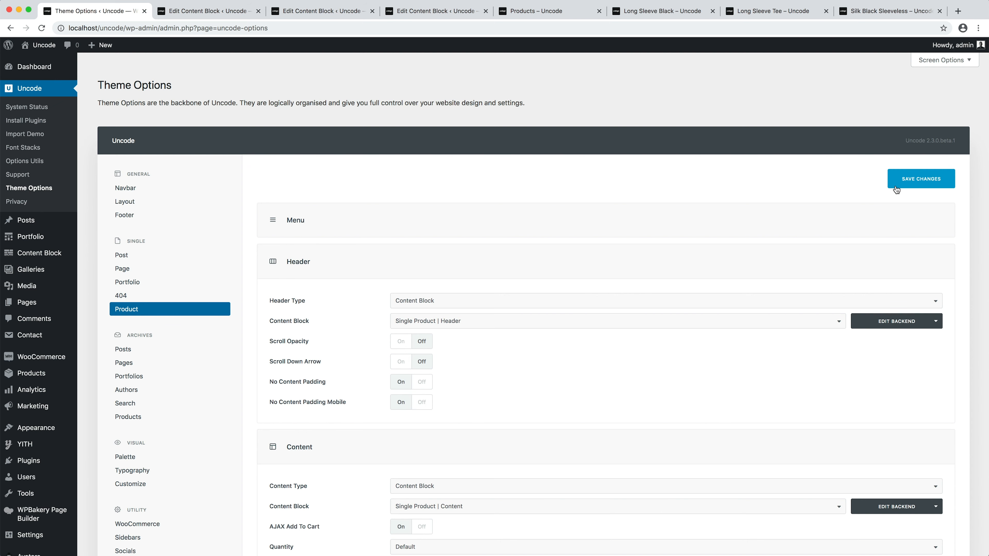
Reload the Silk Black Sleeveless product page and examine its header, gallery, related products and footer
left_click(879, 13)
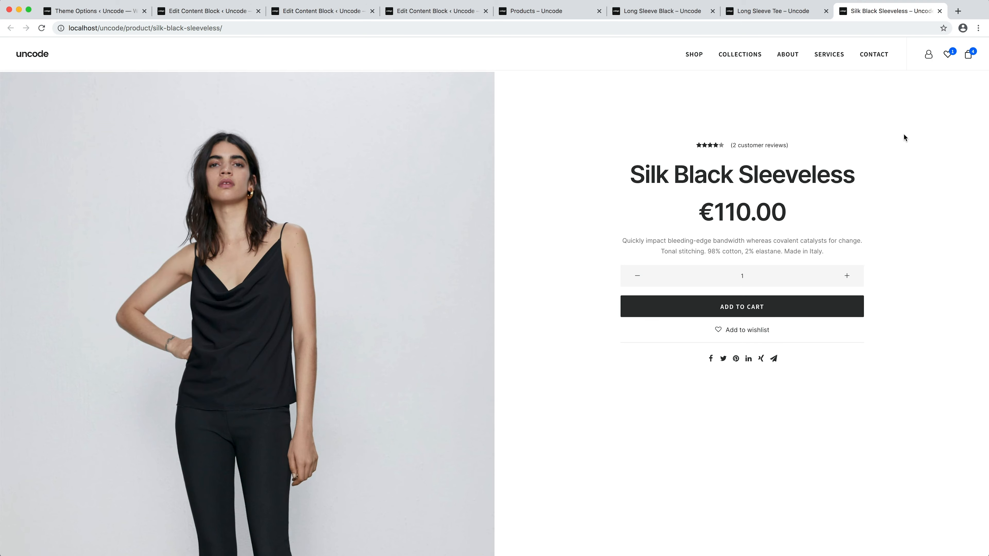
key("super+r")
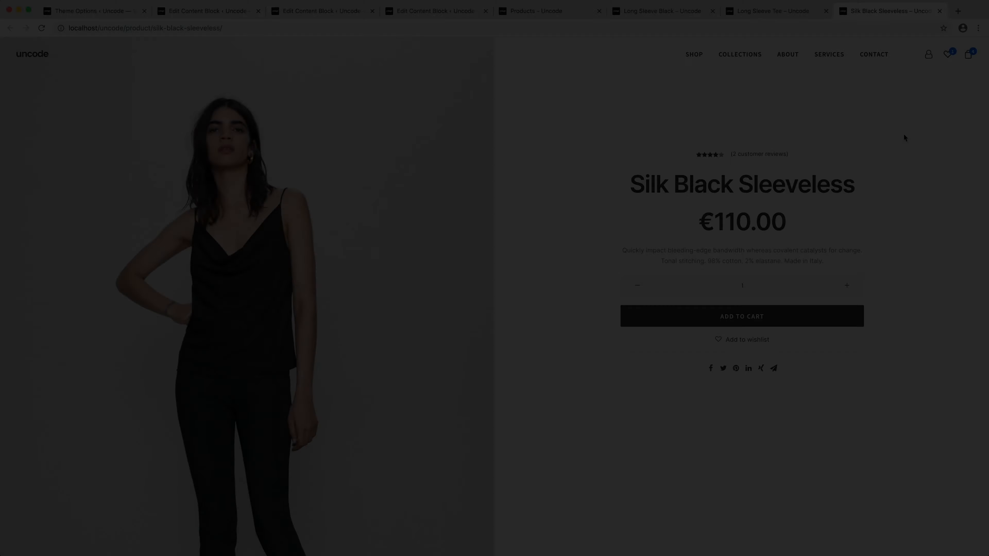
scroll(904, 135, "down", 5)
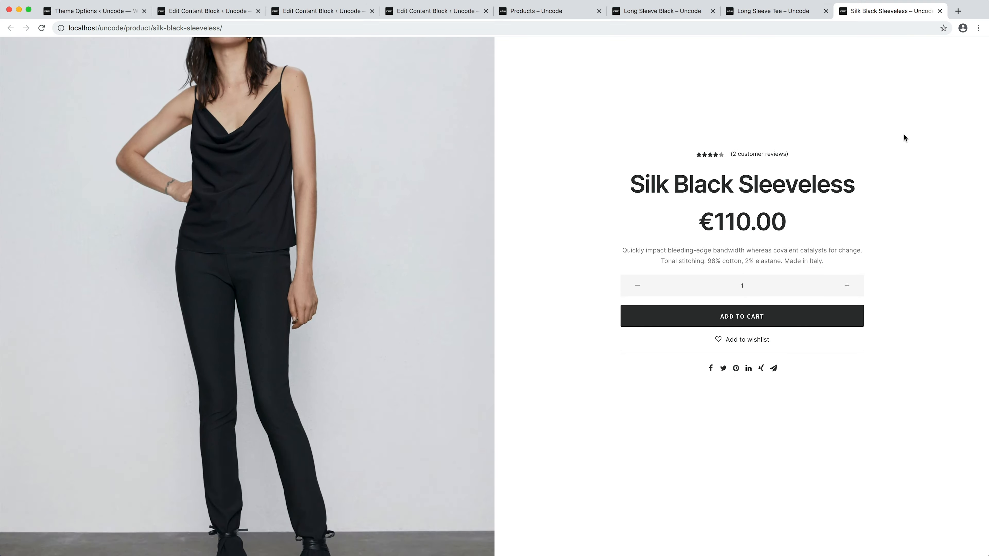
scroll(904, 135, "down", 10)
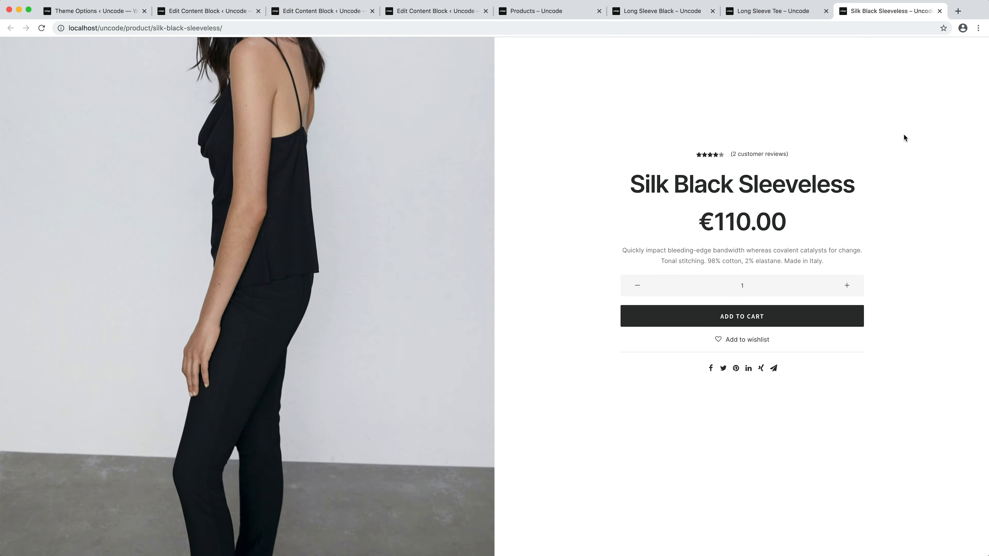
scroll(904, 135, "down", 20)
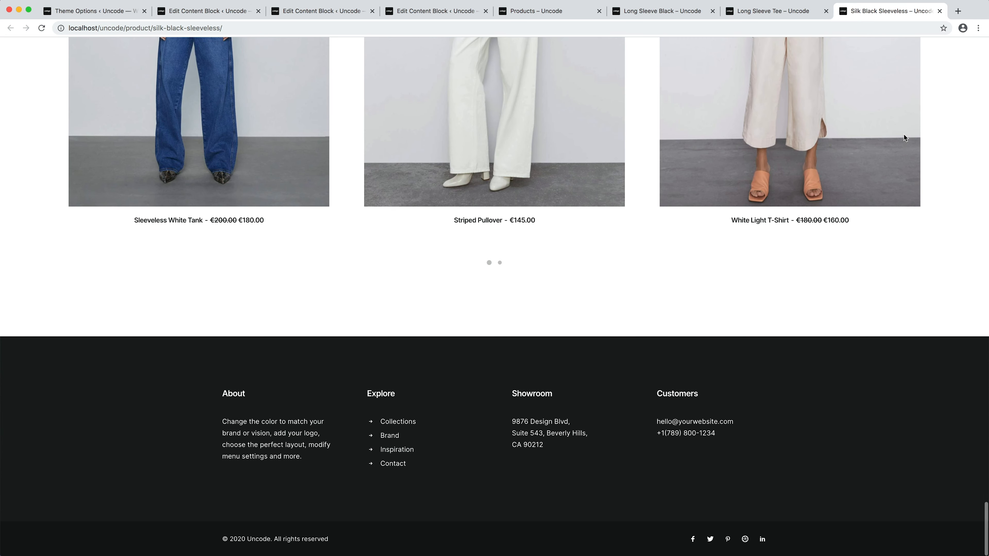
scroll(904, 135, "up", 20)
scroll(904, 135, "up", 20)
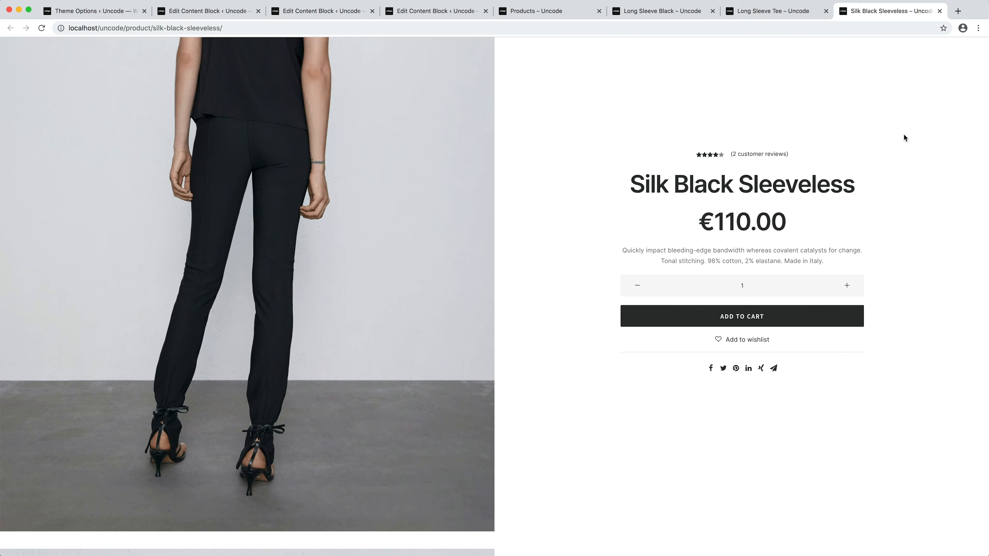
scroll(904, 134, "up", 10)
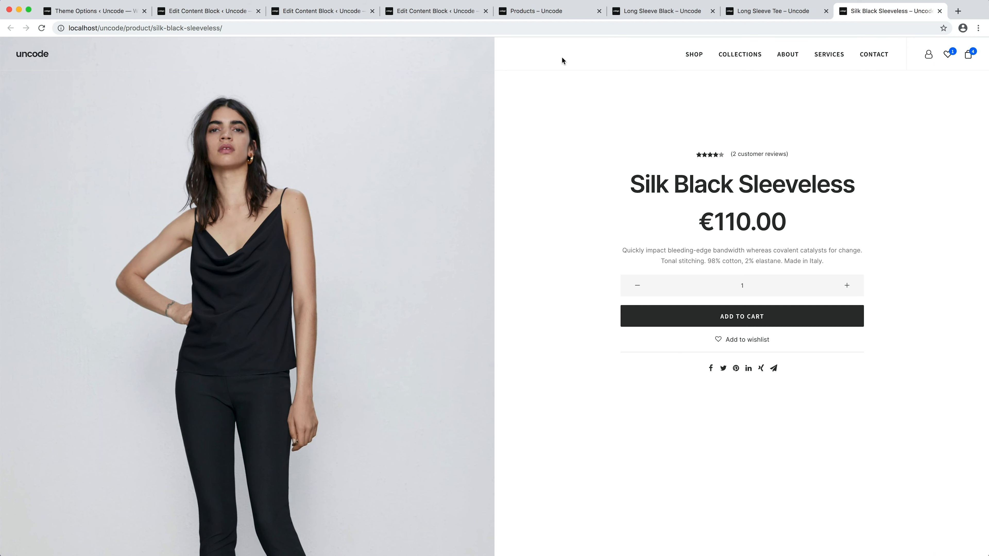
Reload the Long Sleeve Tee product page and check the Long Sleeve Black page's layout
left_click(765, 13)
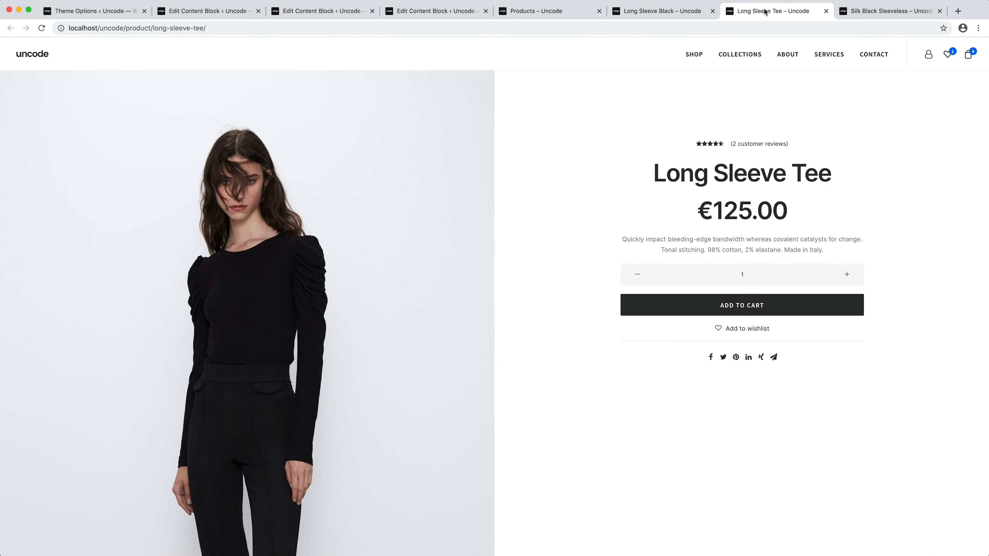
key("super+r")
left_click(656, 13)
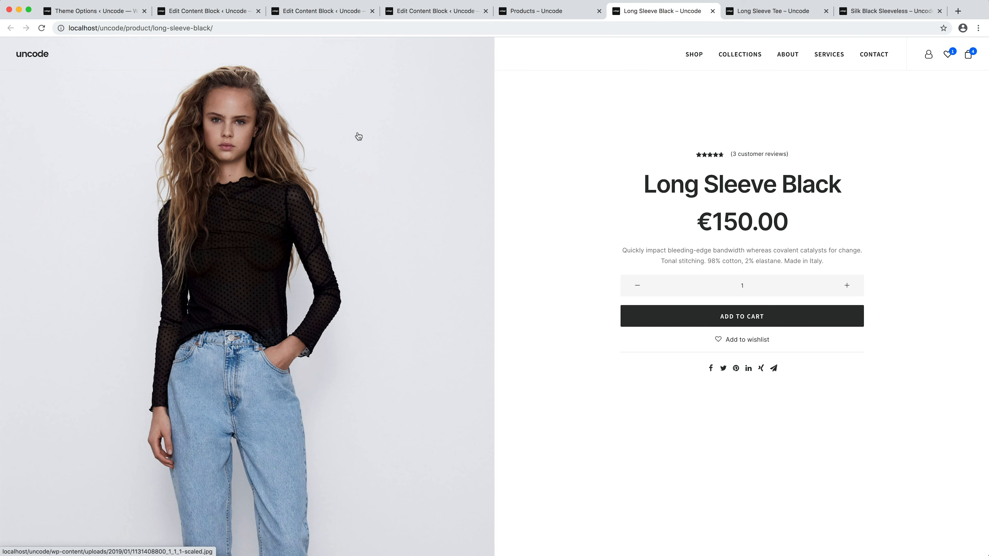
Choose Single Product | Header (Test 1) as the product header's Content Block in Theme Options
left_click(124, 12)
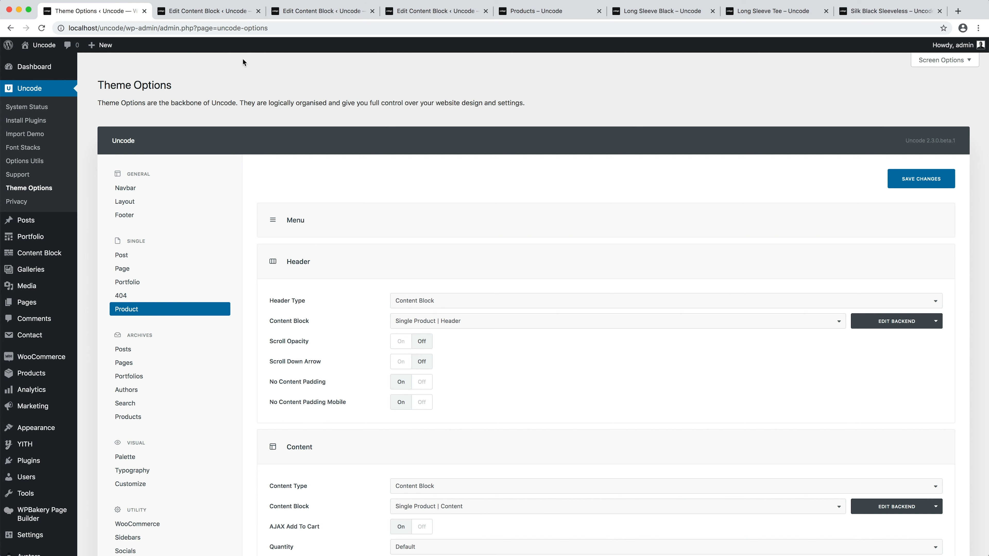
left_click(551, 321)
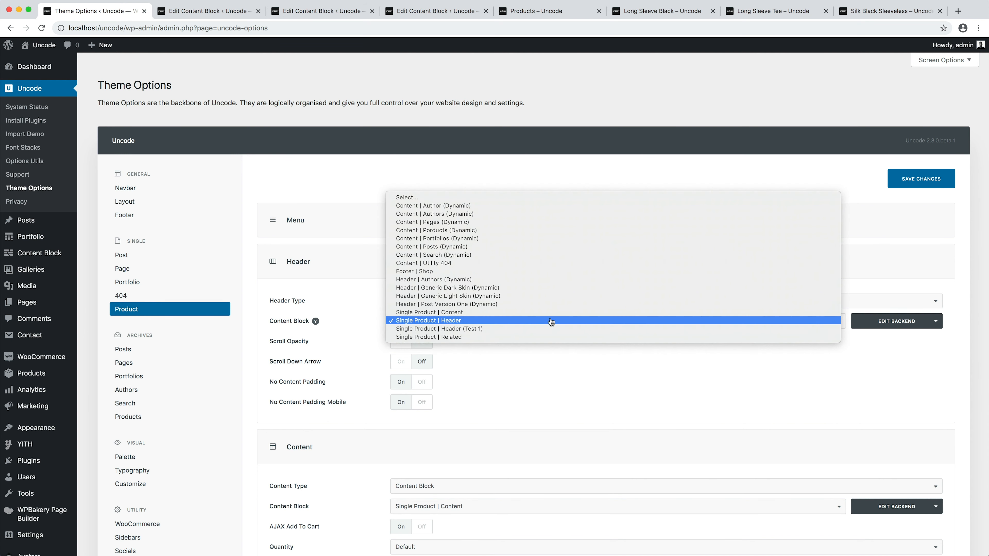
left_click(563, 329)
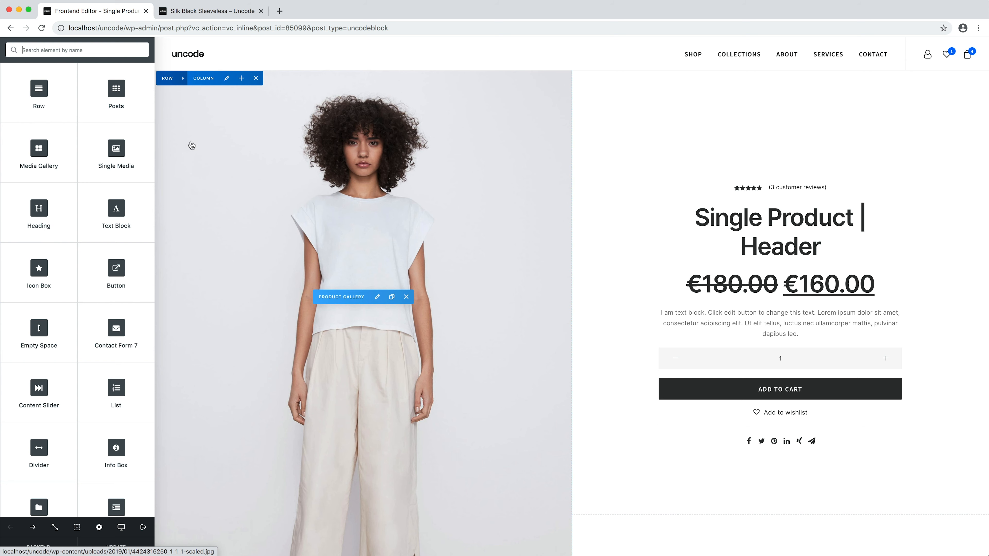
Replace the row in the Single Product | Header block with a three-column Products wireframe with a central gallery, and update the block
left_click(184, 79)
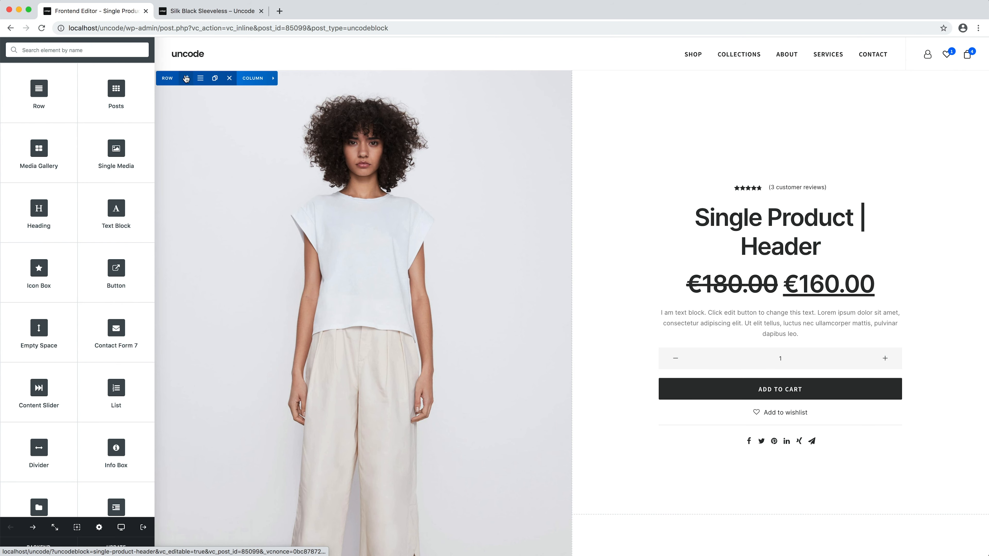
left_click(230, 78)
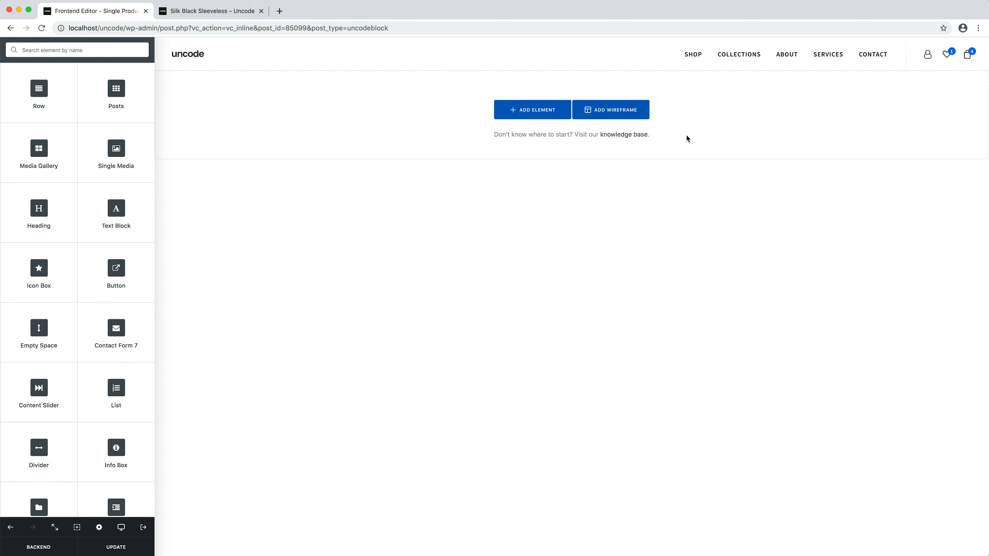
left_click(642, 104)
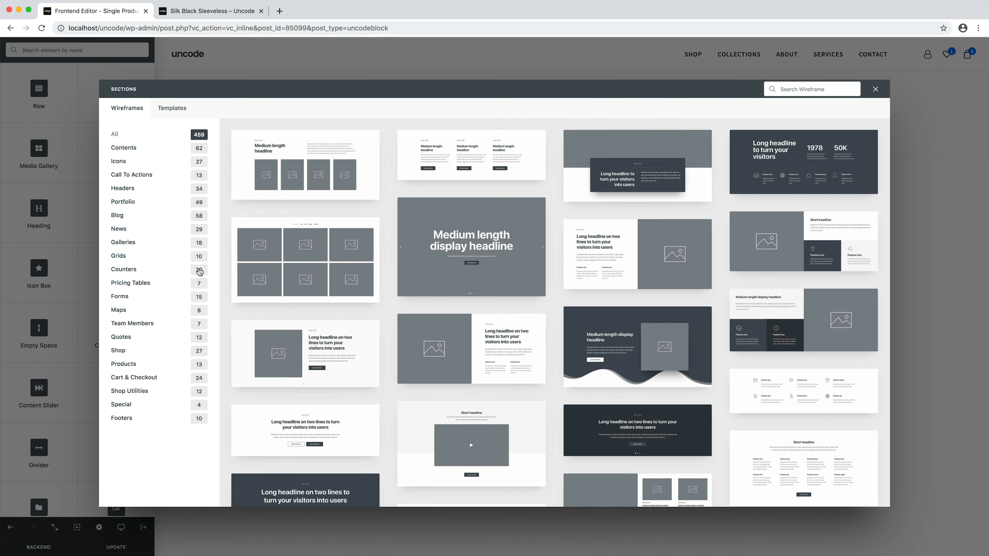
left_click(181, 364)
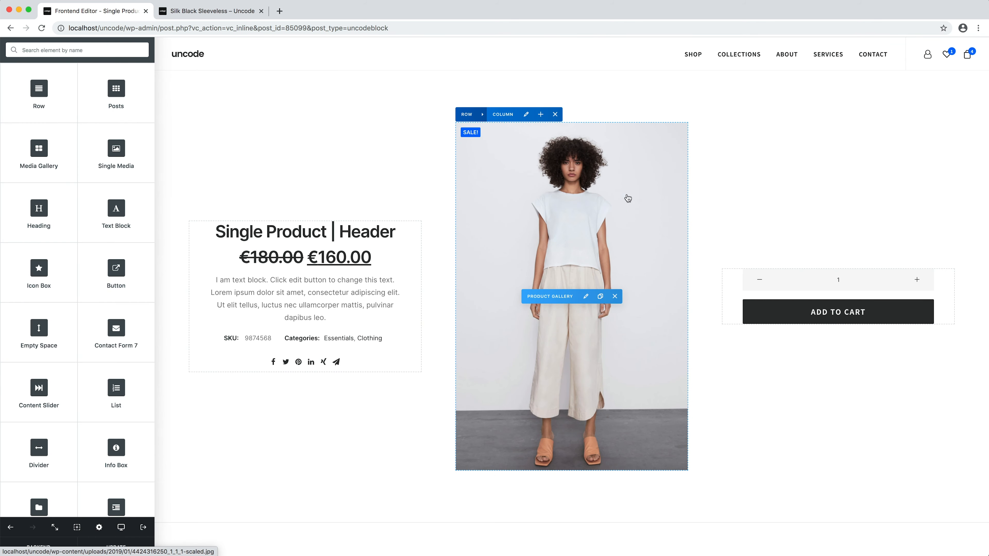
left_click(146, 550)
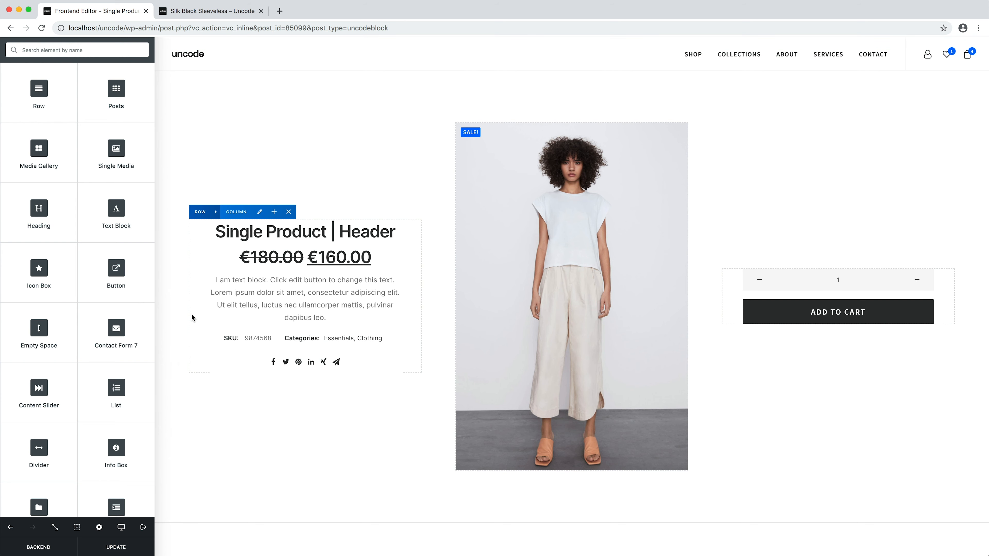
Reload the Silk Black Sleeveless product page, browse the gallery carousel's slides, and view and close an image in the lightbox
left_click(240, 11)
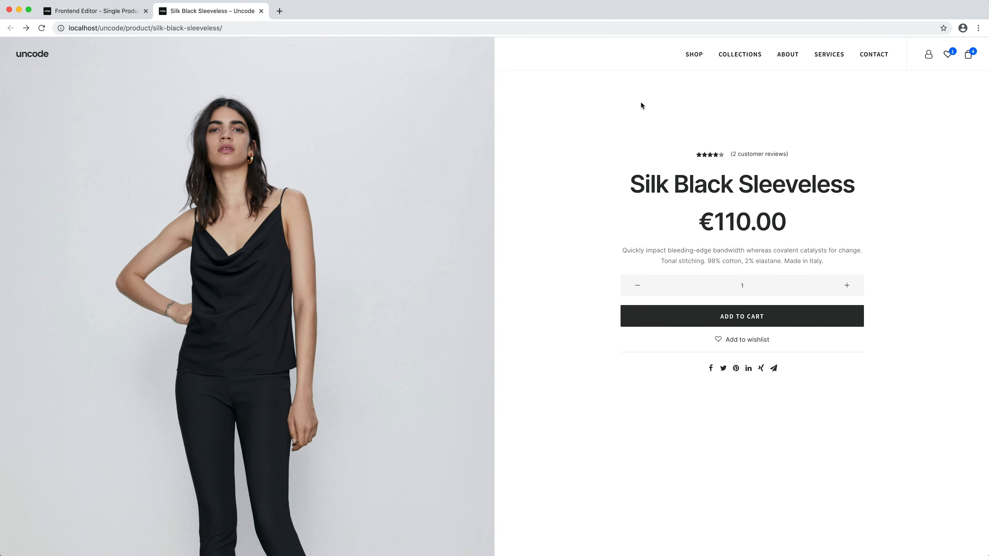
key("super+r")
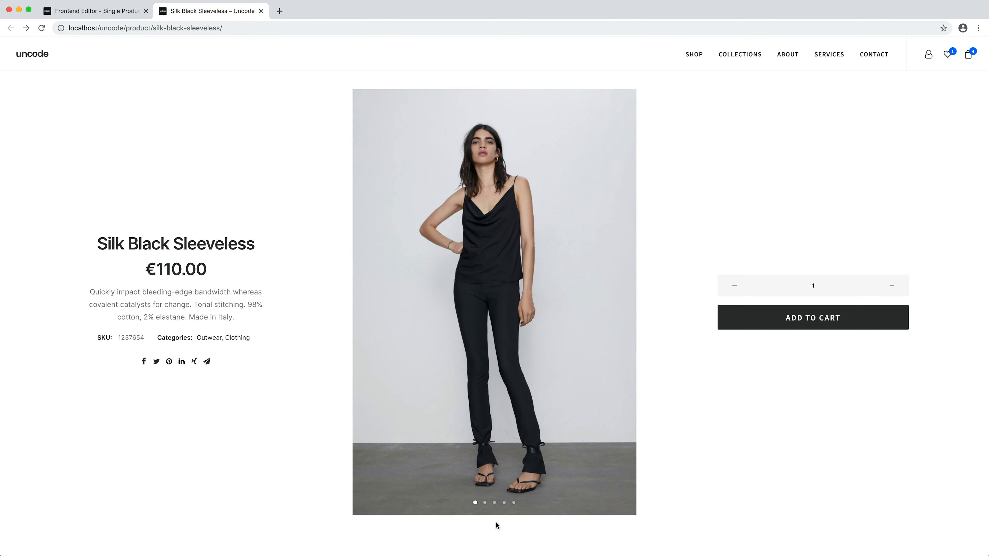
left_click(484, 503)
left_click(495, 504)
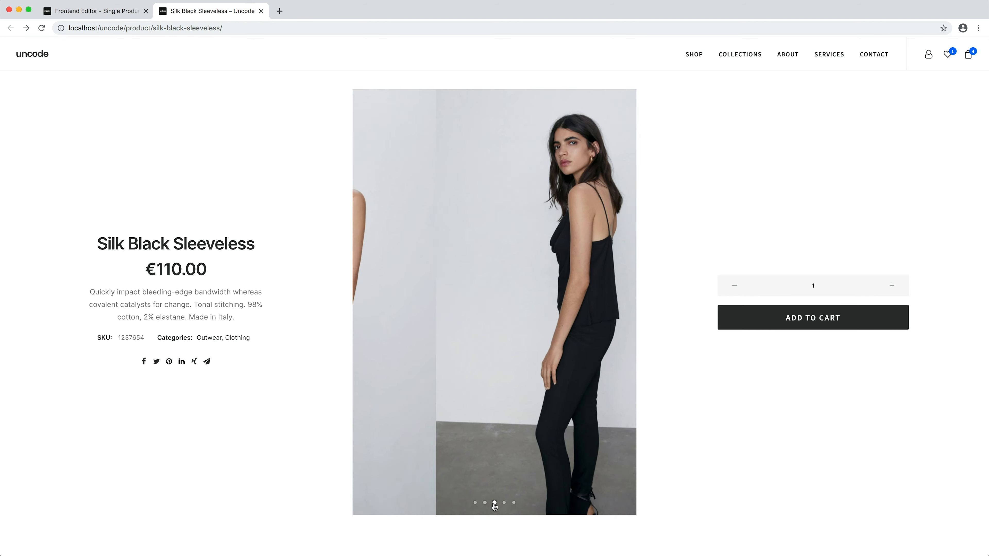
left_click(504, 503)
left_click(516, 507)
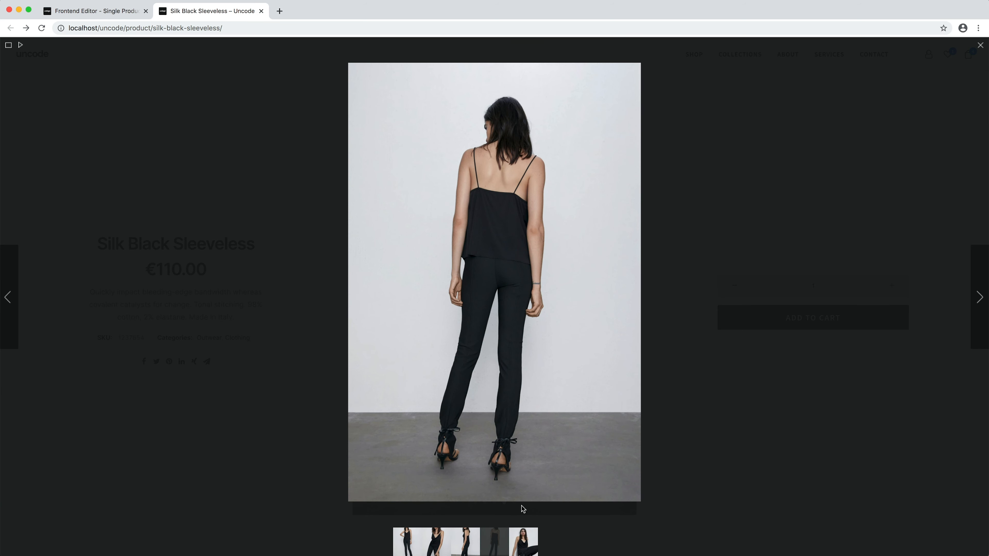
left_click(978, 46)
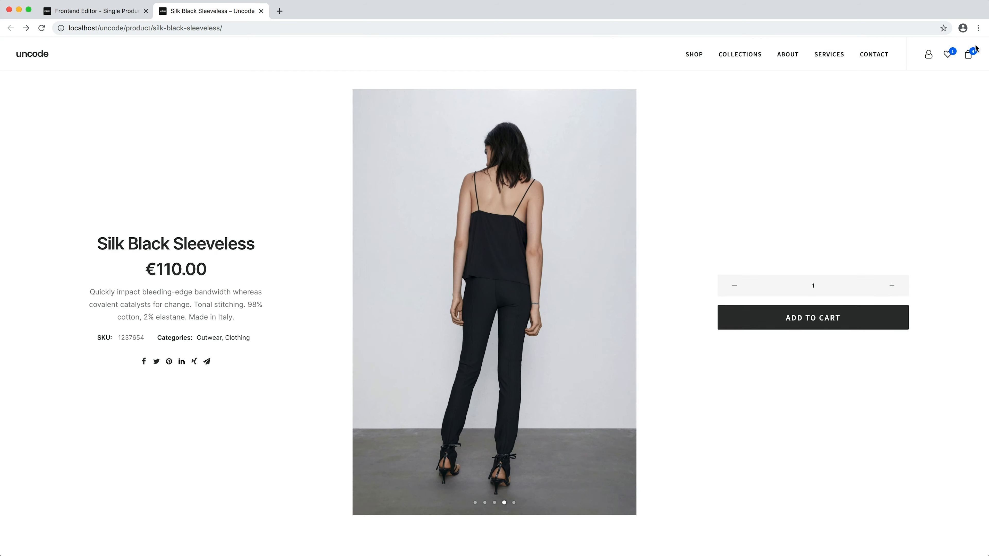
Open the Sleeveless White Tank and White Mini Top product pages from the related products and check their header layouts
scroll(698, 311, "down", 2)
scroll(697, 309, "down", 10)
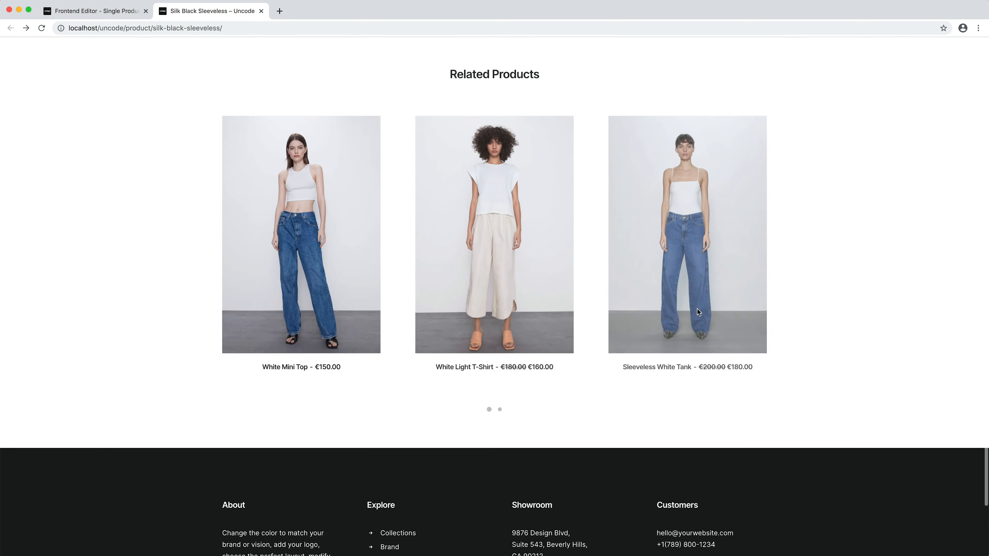
left_click(686, 224)
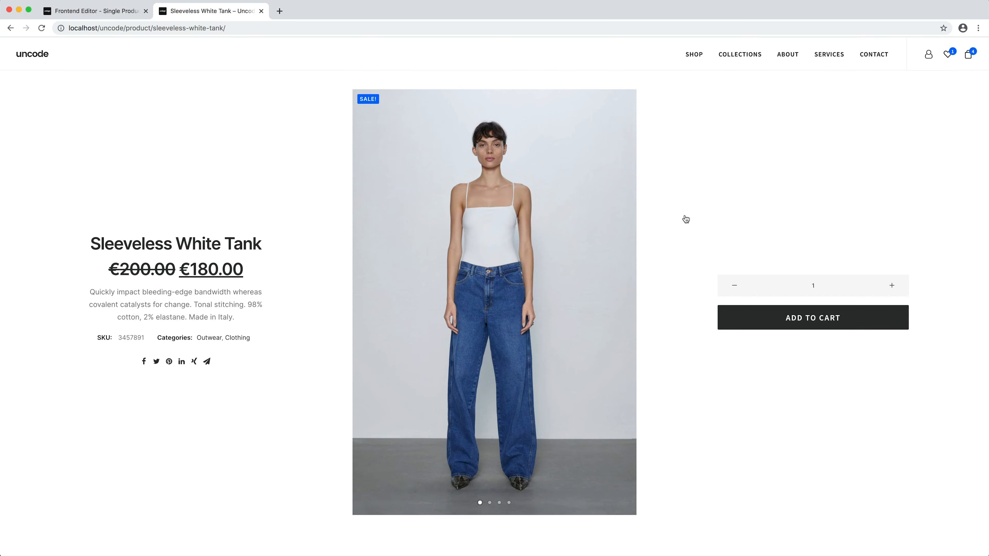
scroll(685, 220, "down", 10)
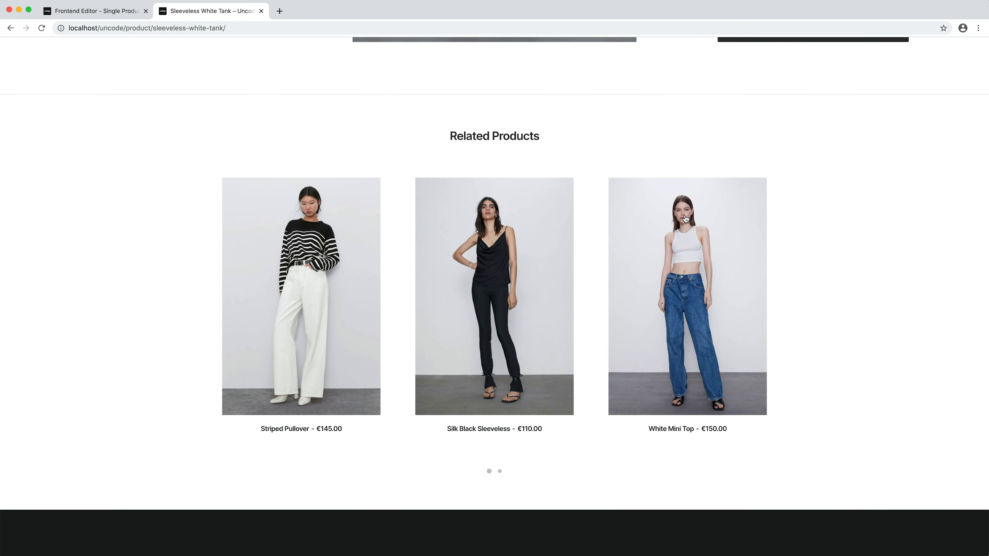
left_click(686, 219)
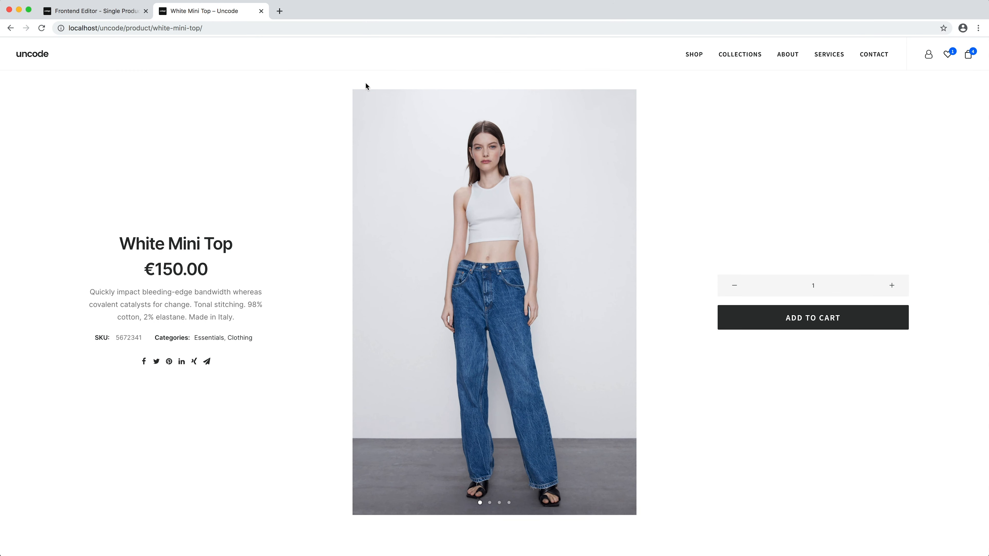
Replace the rows in the Single Product | Header block with the Product Off-Grid wireframe from the Products category, and update the block
left_click(137, 12)
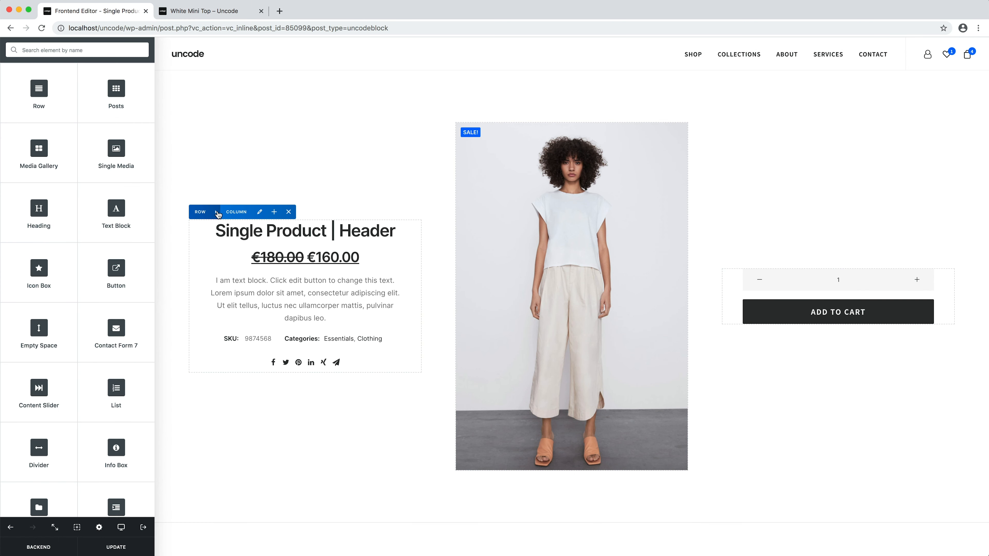
left_click(263, 215)
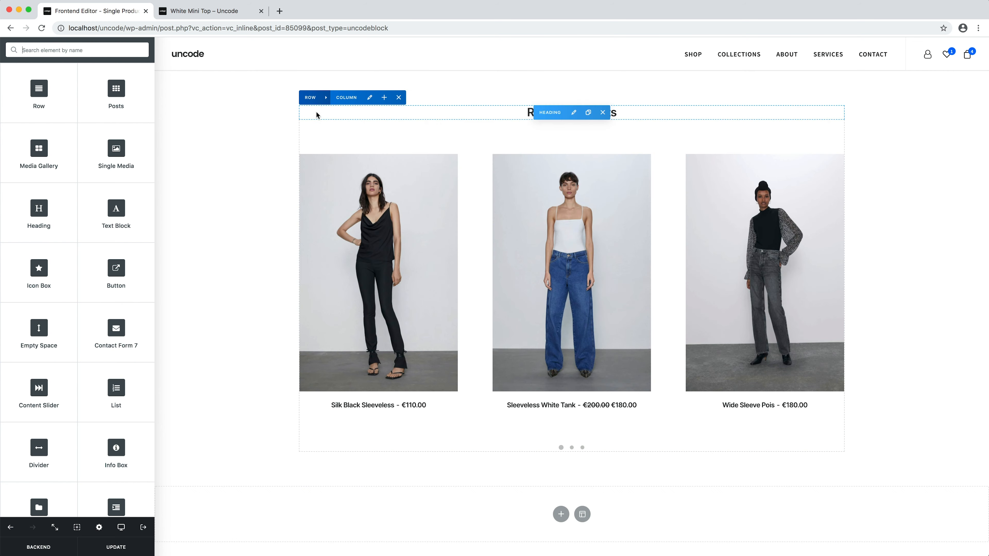
left_click(373, 98)
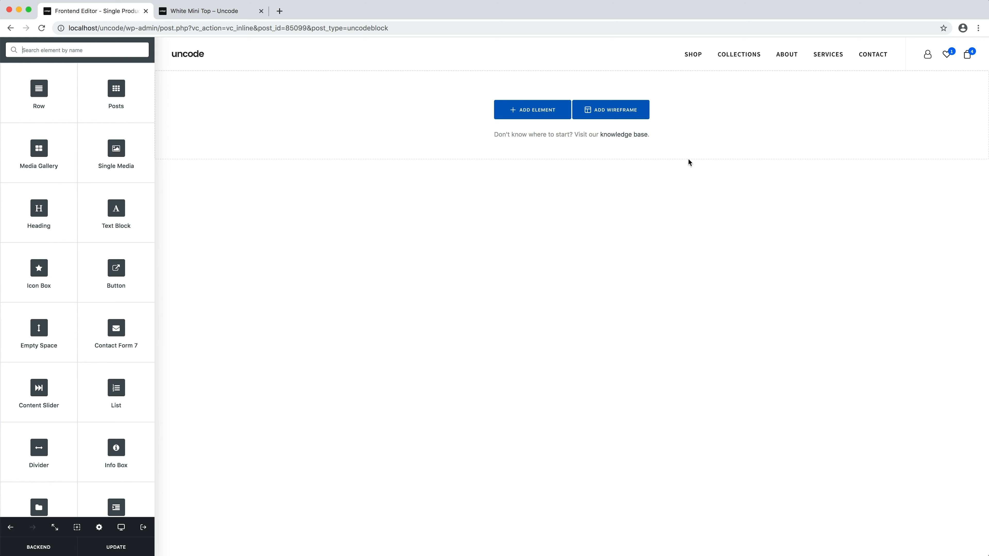
left_click(642, 109)
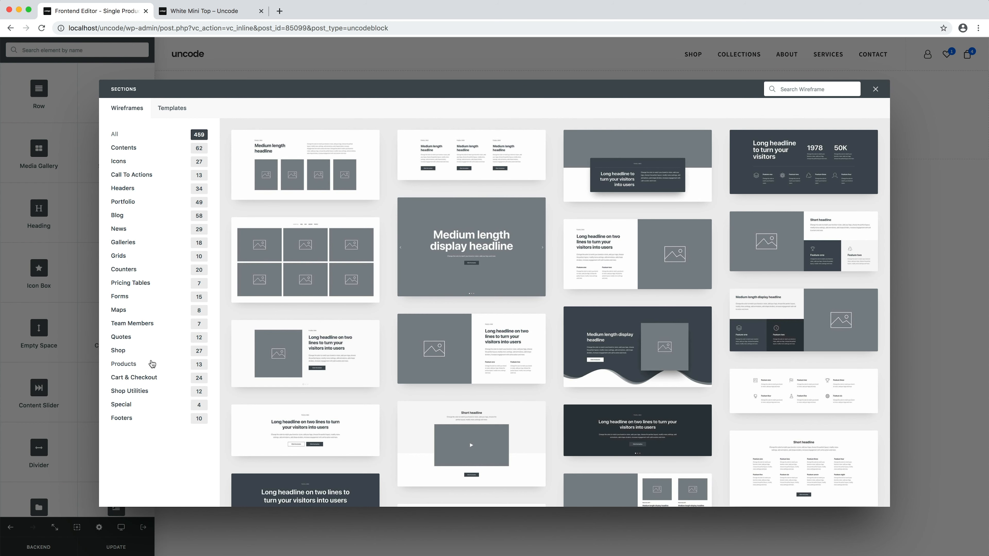
left_click(152, 365)
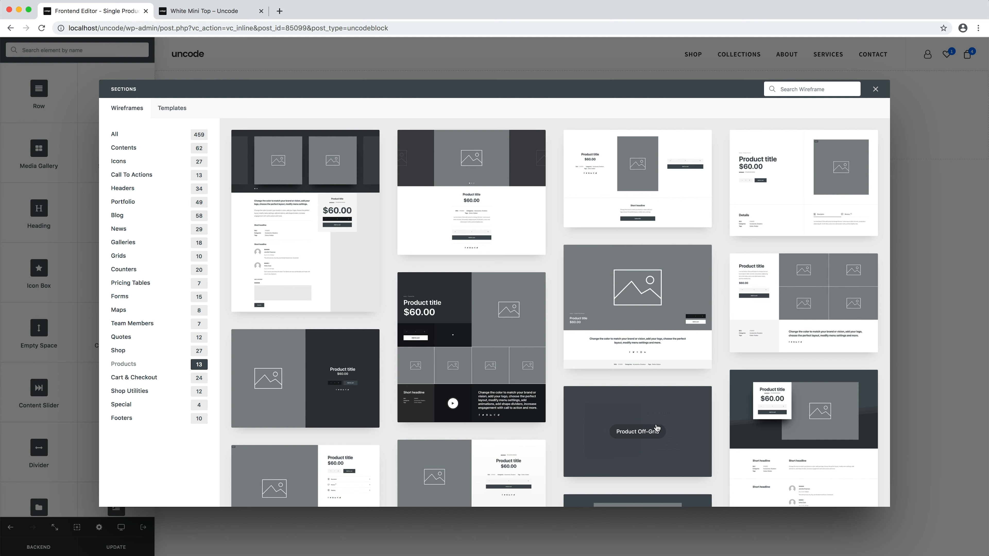
left_click(657, 429)
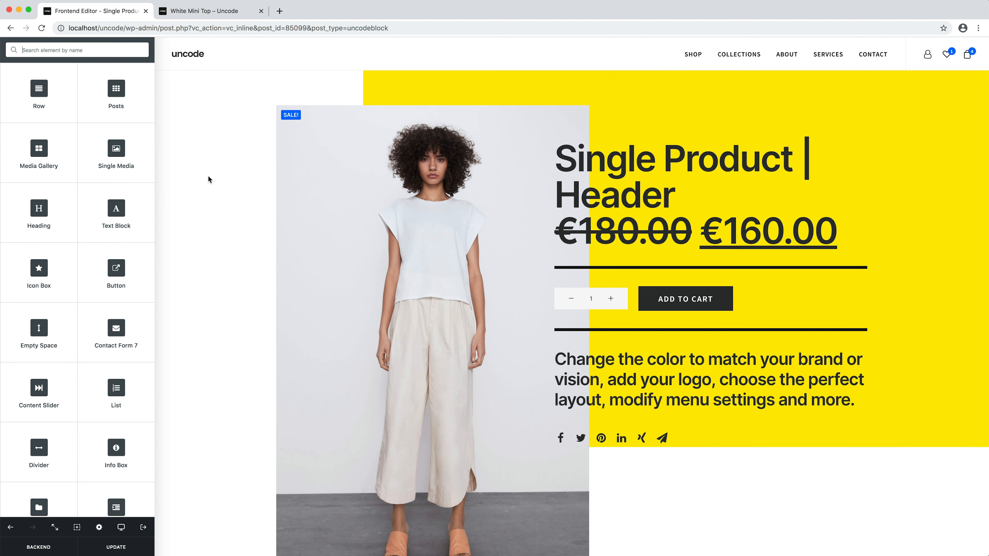
left_click(129, 554)
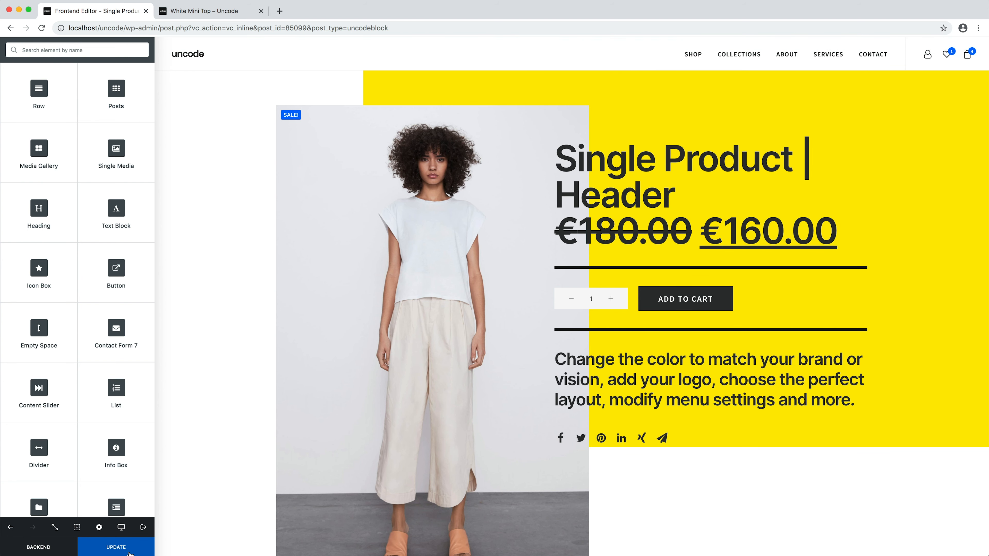
Reload the White Mini Top product page and examine its header, gallery images and related products section
left_click(207, 12)
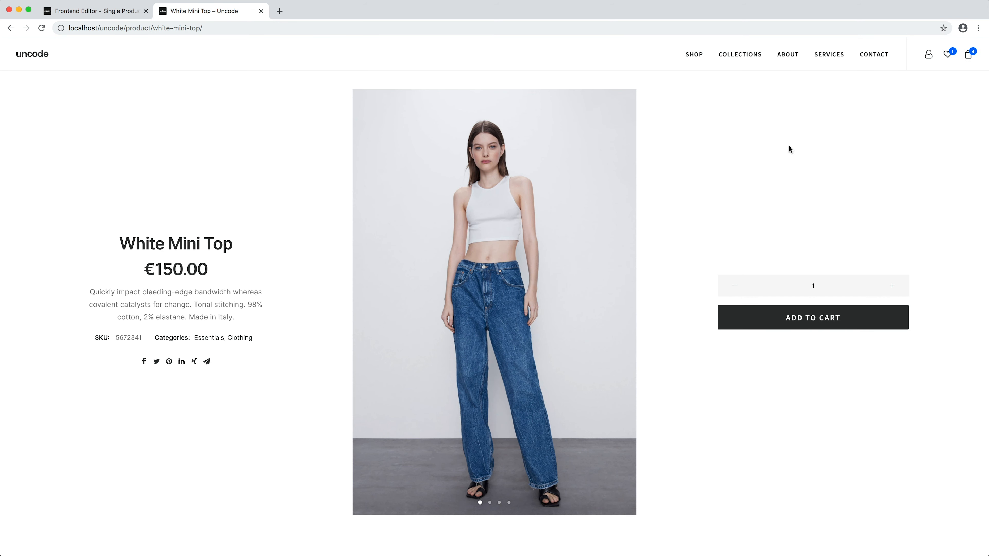
key("super+r")
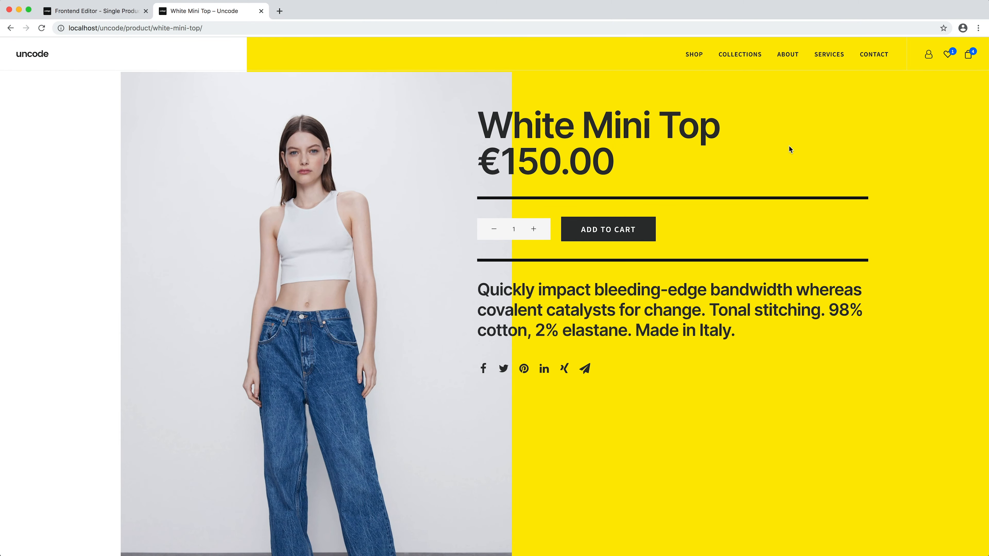
scroll(789, 146, "down", 15)
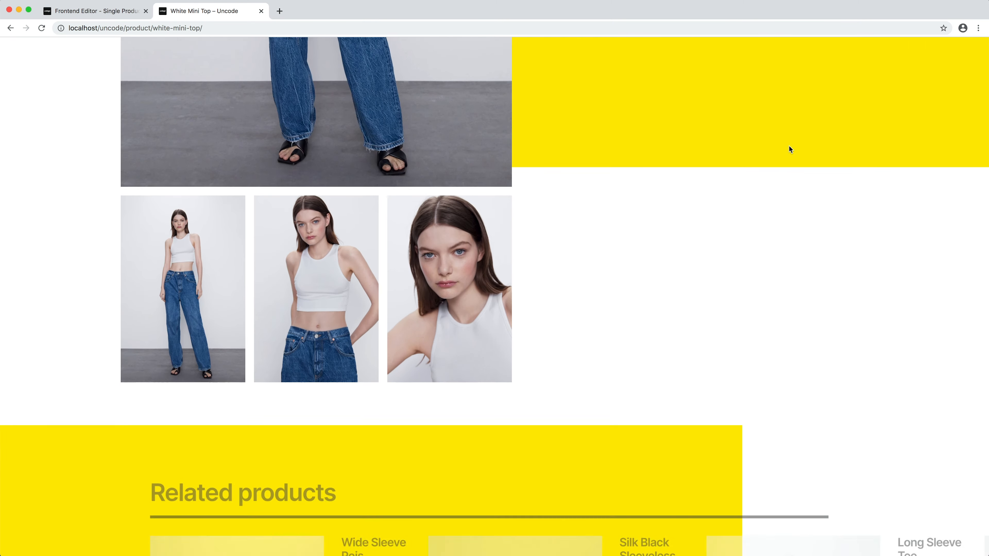
scroll(789, 149, "down", 5)
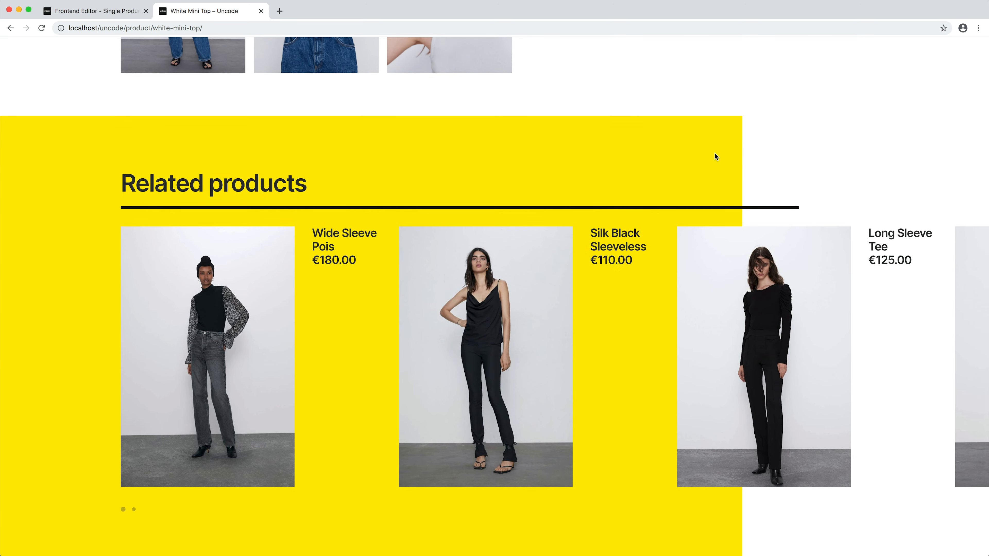
left_click(548, 278)
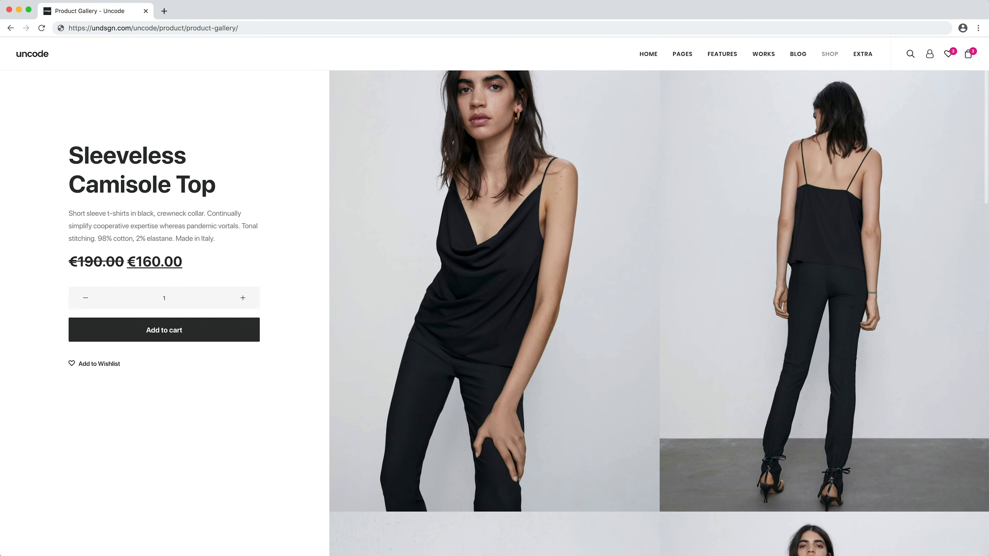
Examine the Product Gallery demo page of the Sleeveless Camisole Top, from the image grid to the product details
scroll(658, 297, "down", 10)
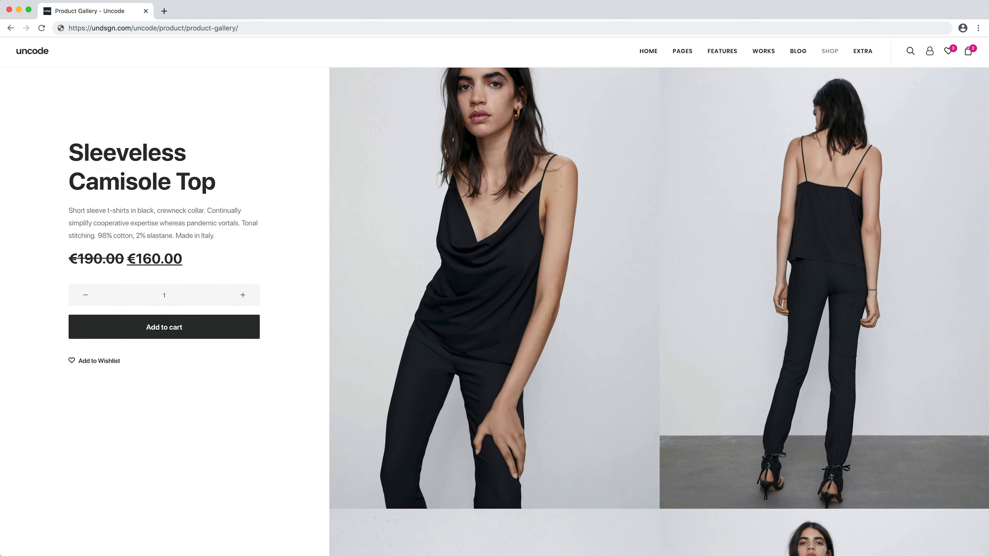
scroll(495, 296, "down", 14)
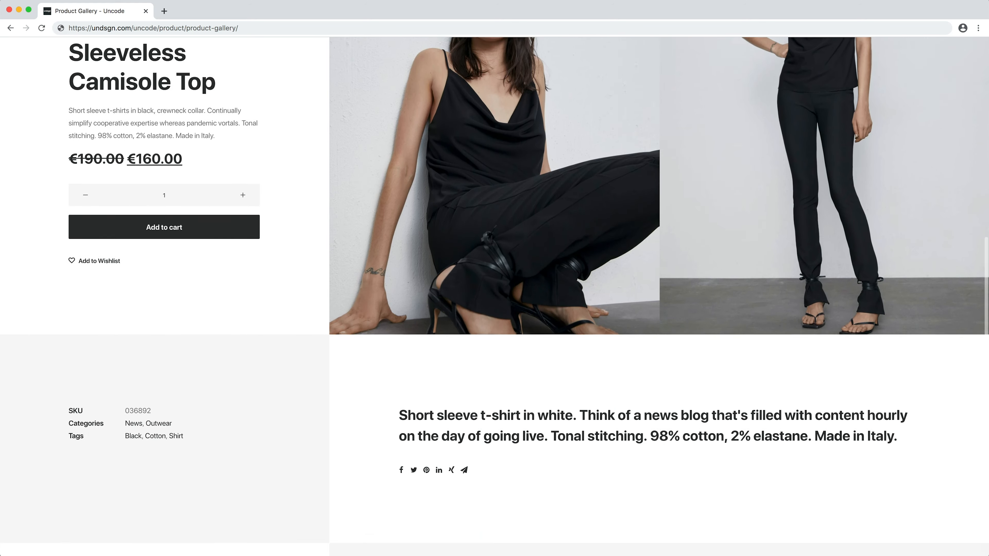
scroll(494, 249, "down", 2)
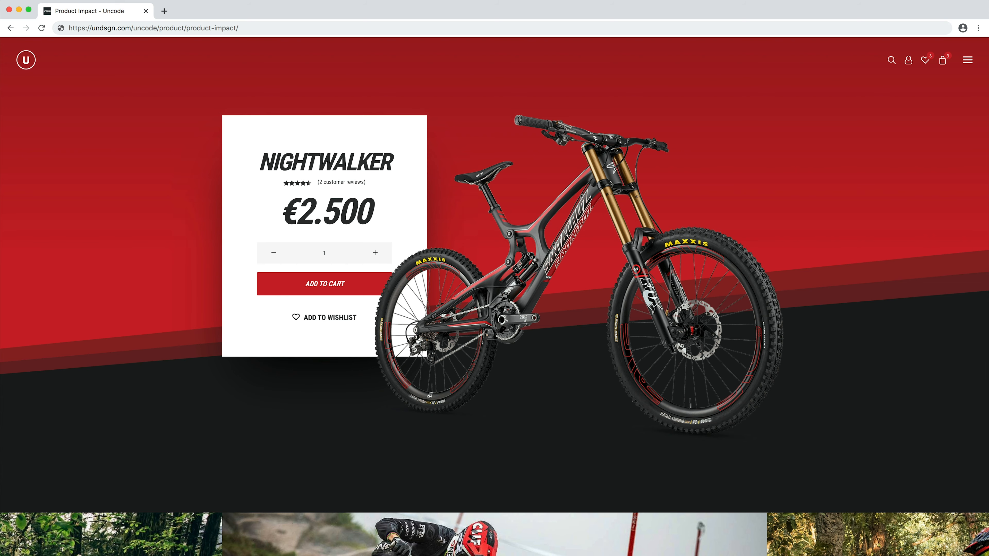
Examine the Product Impact demo page of the Nightwalker bike, including its image gallery, details, reviews and related products
scroll(495, 296, "down", 10)
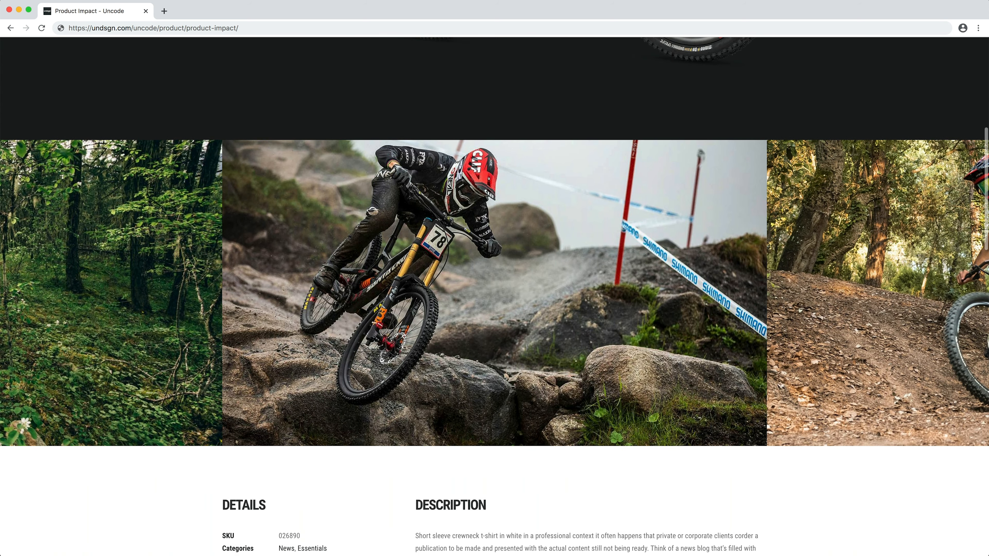
scroll(495, 297, "down", 15)
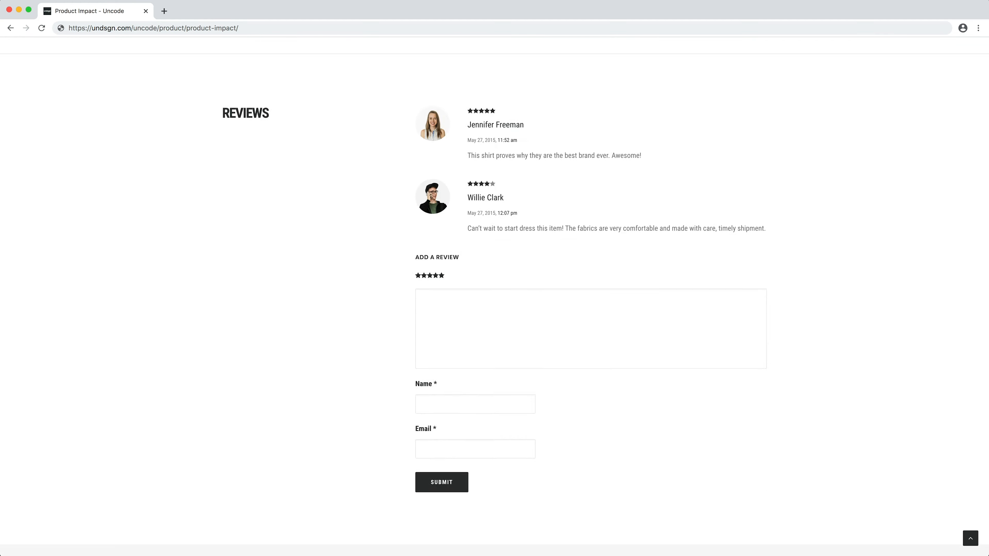
scroll(494, 297, "down", 9)
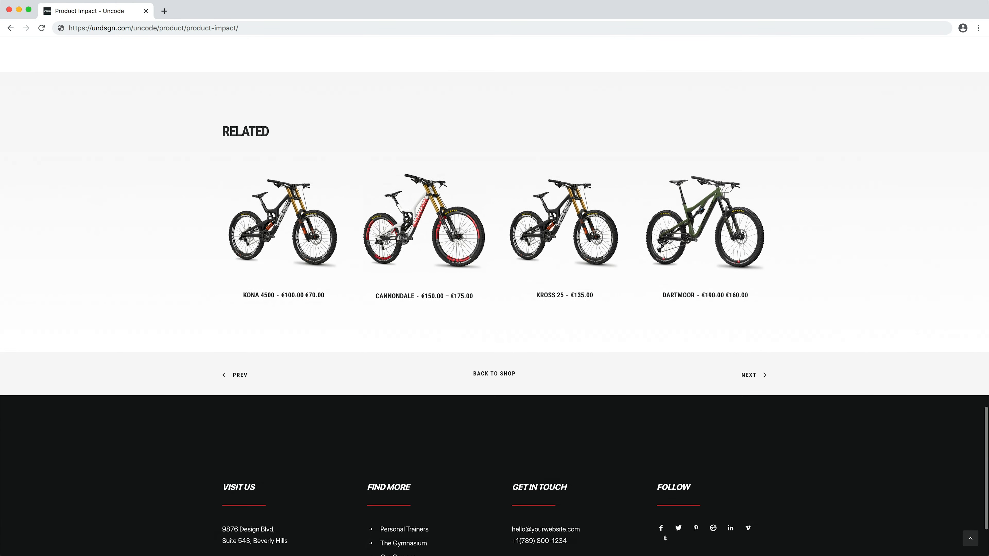